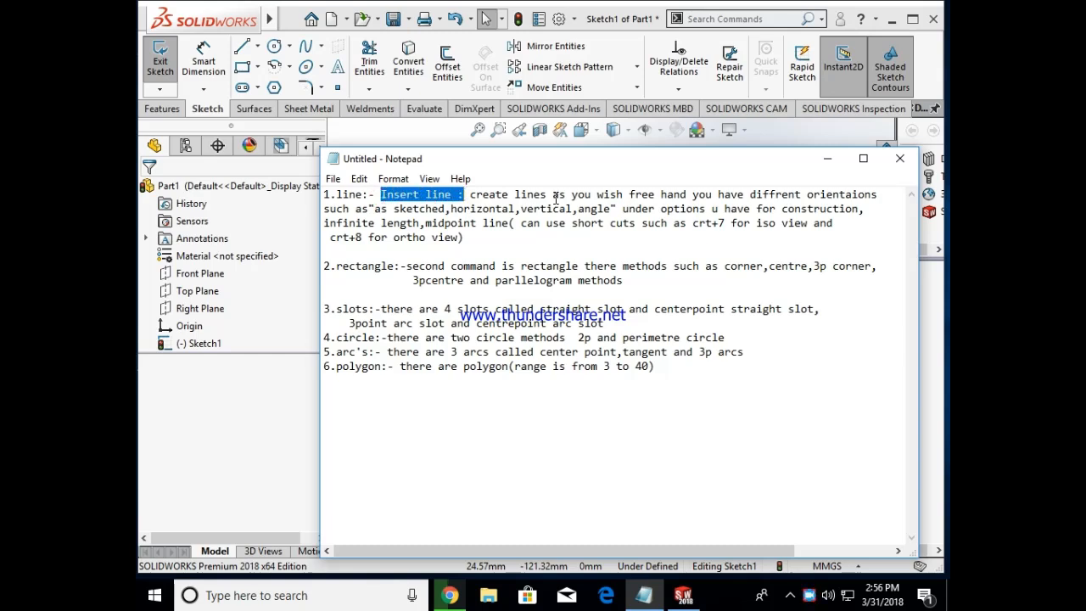
Step: Highlight the line notes on freehand lines and the "as sketched" orientation, and return to the SOLIDWORKS sketch
left_click_drag(474, 195, 579, 196)
left_click_drag(693, 190, 770, 194)
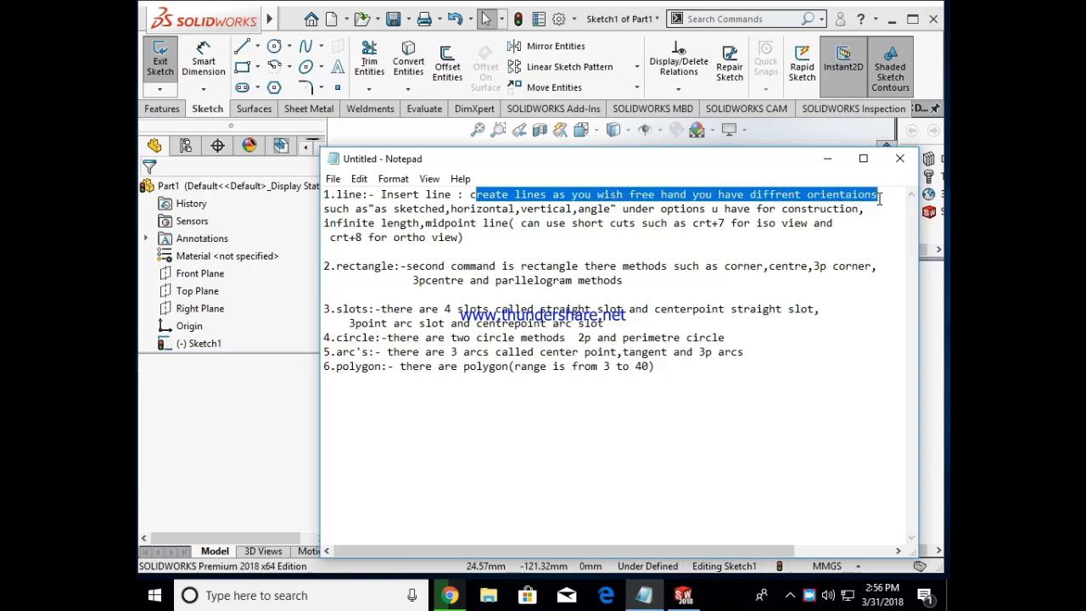
left_click_drag(325, 212, 404, 217)
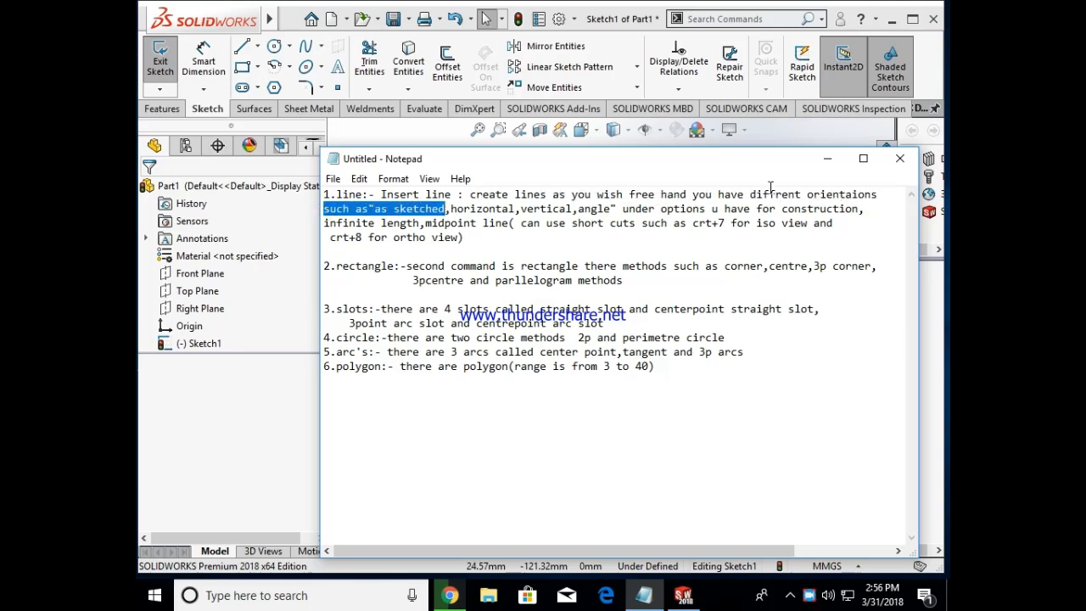
left_click(827, 159)
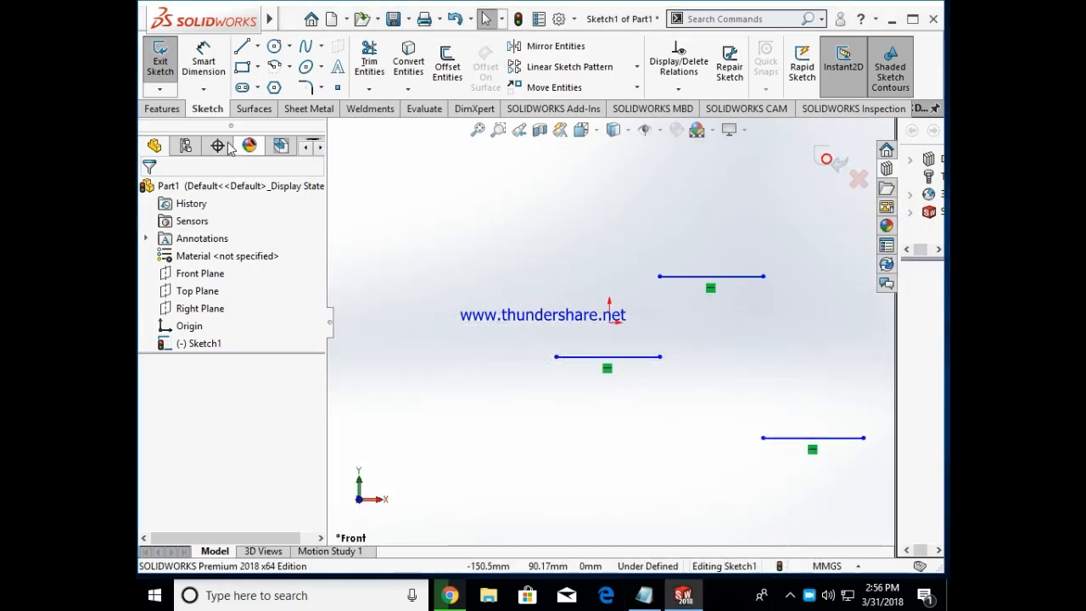
Step: Sketch a closed, irregular ten-sided profile around the area left of the origin, using lines with the As sketched orientation
left_click(258, 47)
left_click(270, 65)
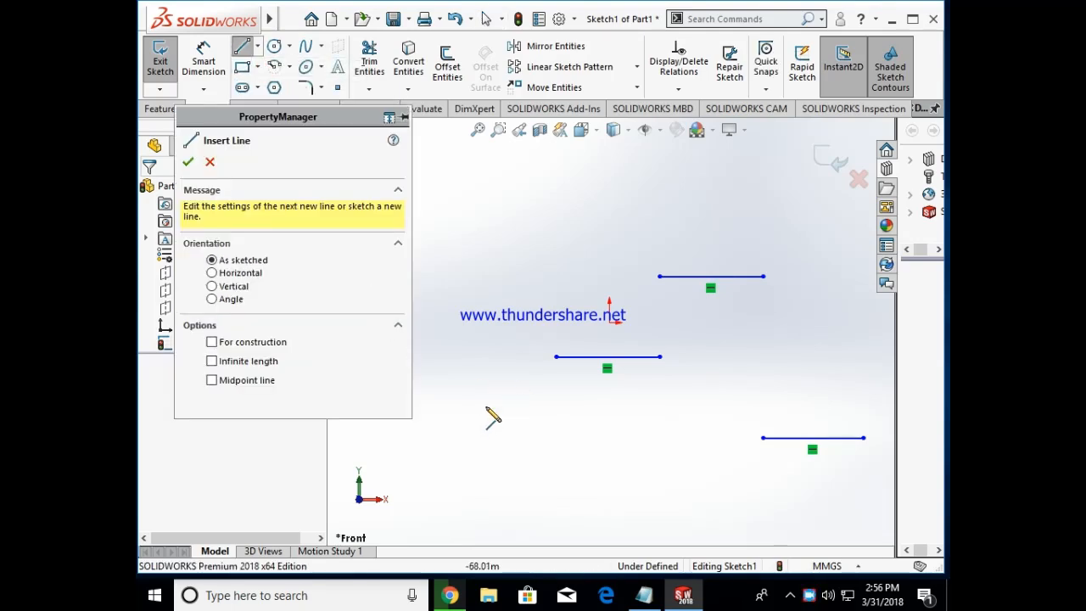
left_click(481, 269)
left_click(561, 215)
left_click(577, 262)
left_click(636, 230)
left_click(643, 286)
left_click(541, 292)
left_click(536, 356)
left_click(507, 416)
left_click(471, 363)
left_click(458, 310)
left_click(481, 268)
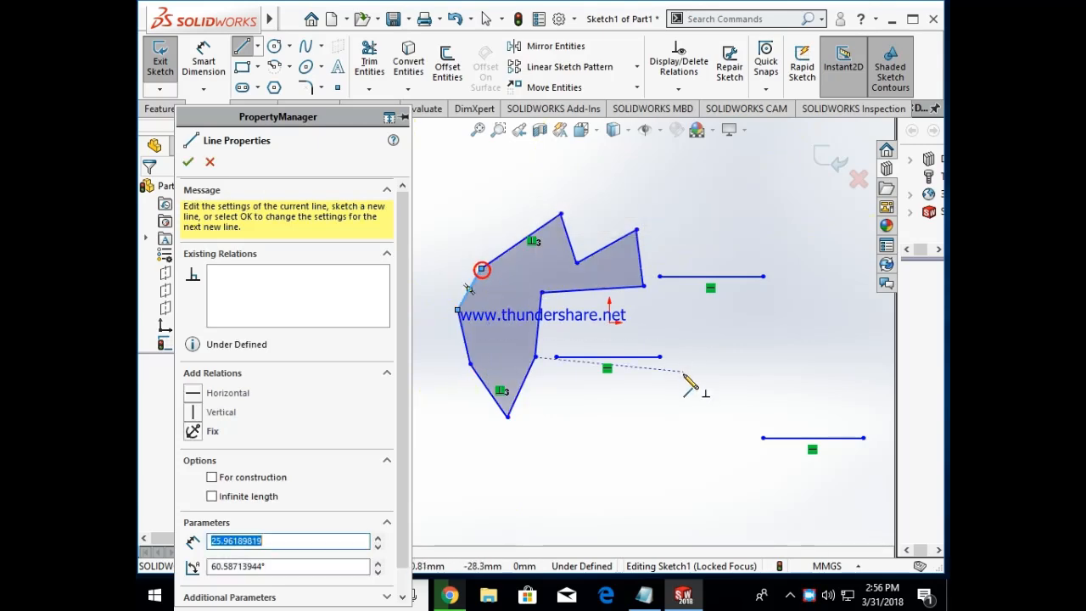
key("Escape")
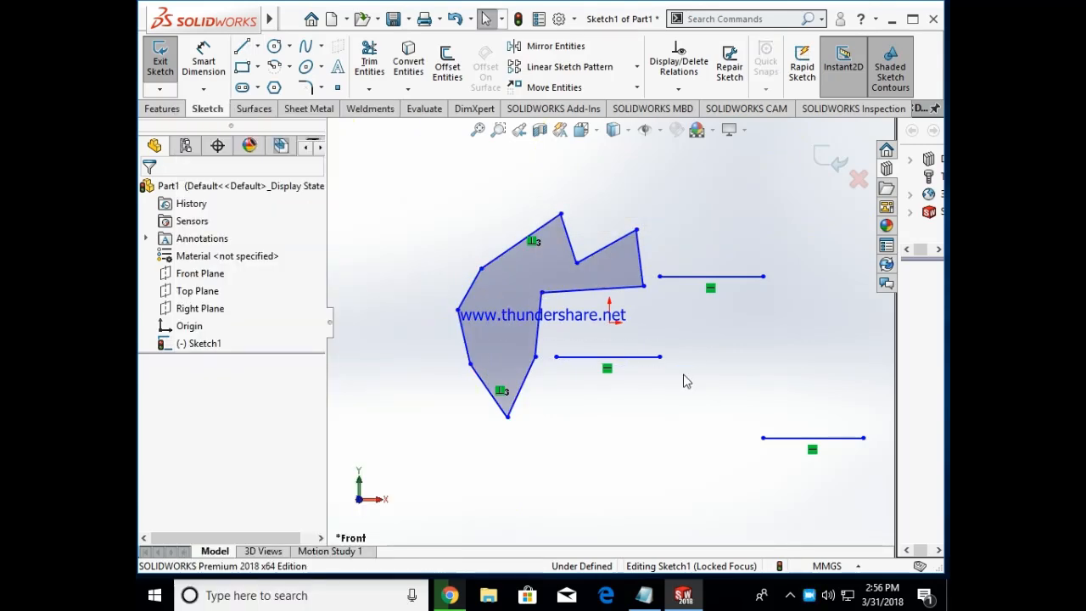
Step: Check the line notes in Notepad, and delete all entities from the SOLIDWORKS sketch
left_click(644, 595)
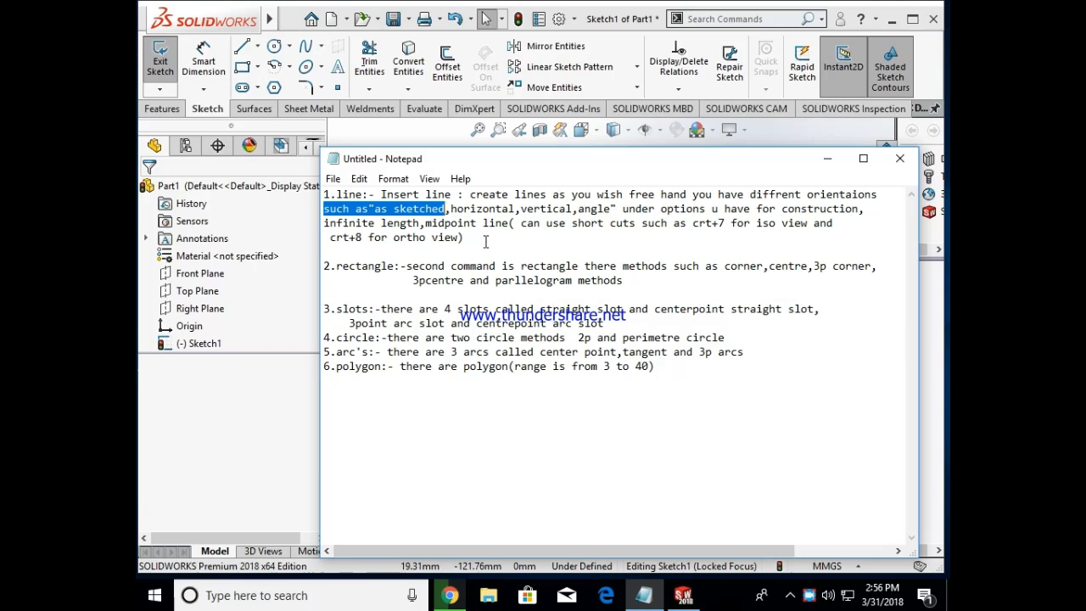
left_click(485, 241)
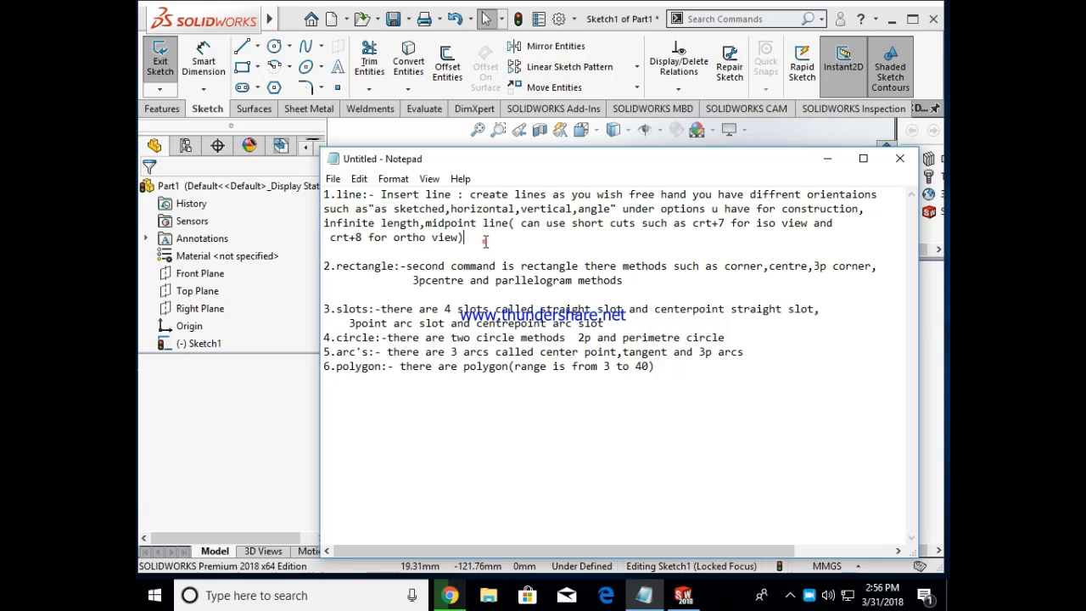
left_click(827, 159)
key("ctrl+a")
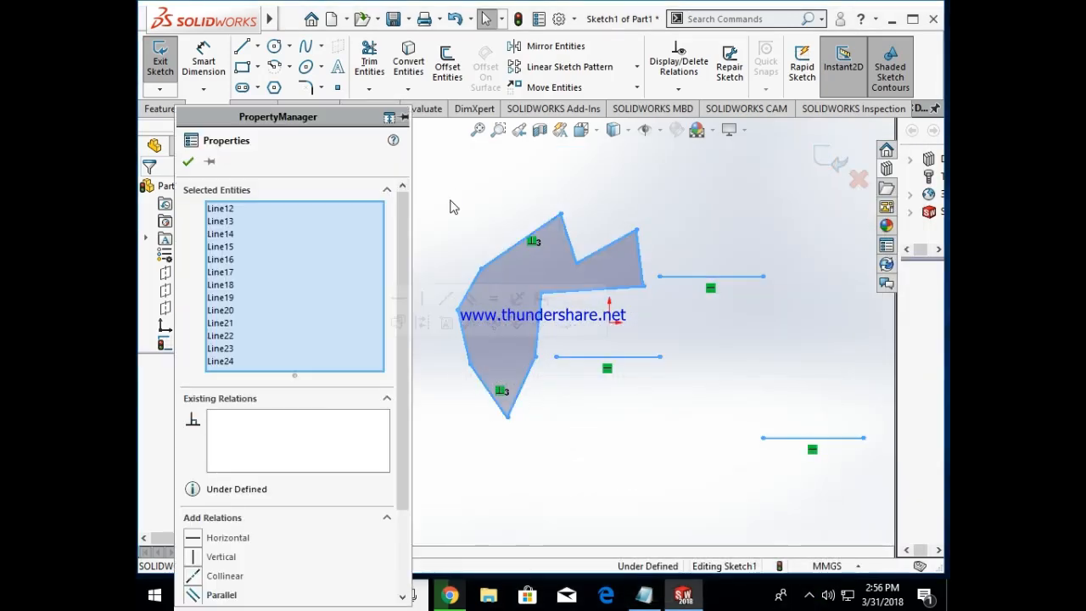
key("Delete")
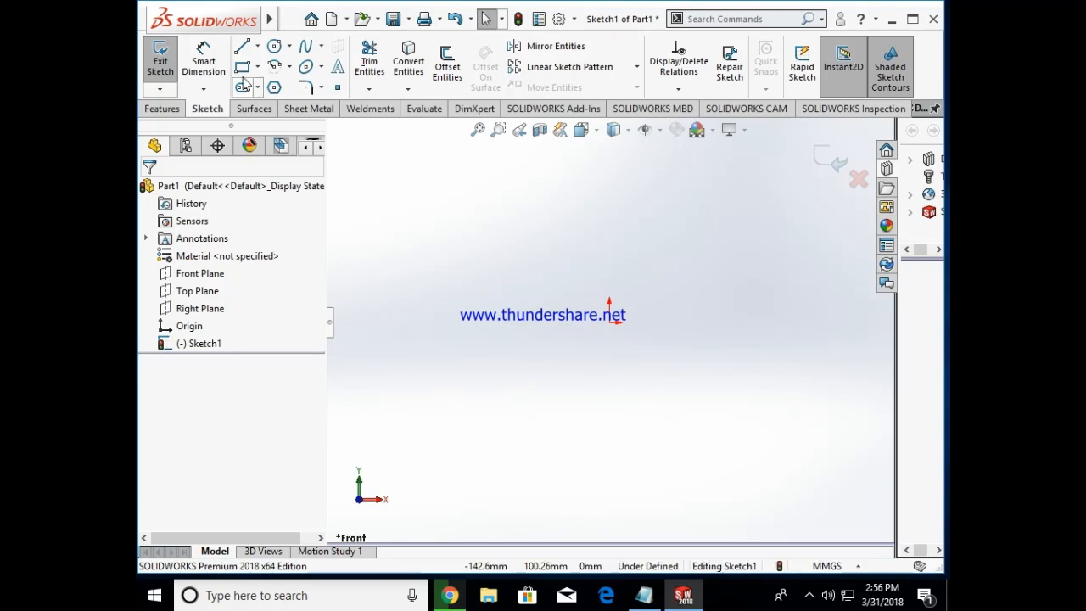
Step: Sketch two separate lines with Horizontal orientation, about 88 mm long below the origin and about 96 mm long above it
left_click(257, 49)
left_click(263, 65)
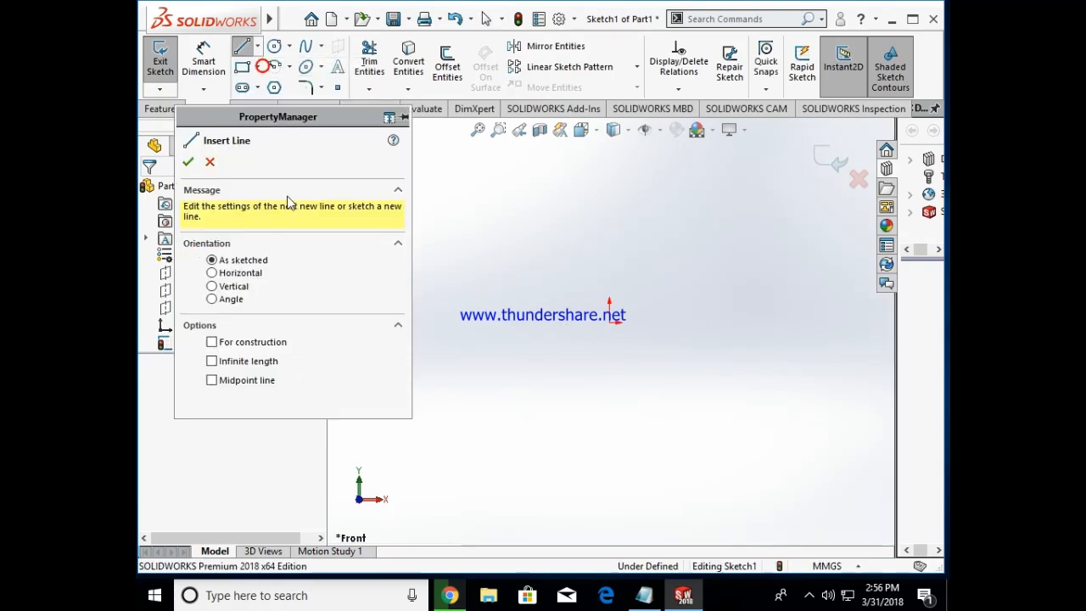
left_click(212, 272)
left_click(562, 363)
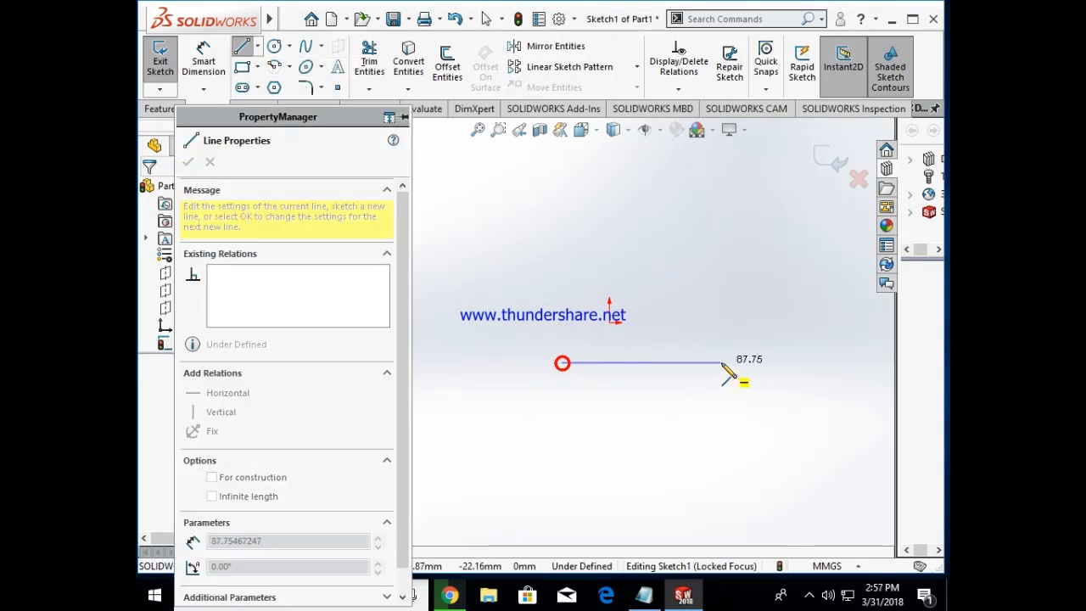
left_click(721, 364)
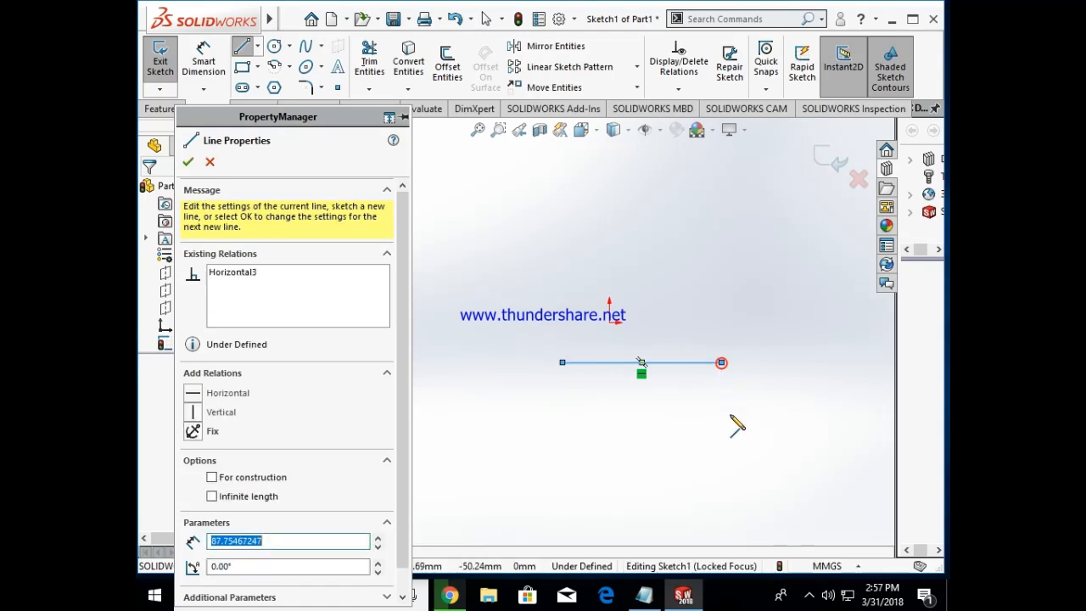
left_click(722, 362)
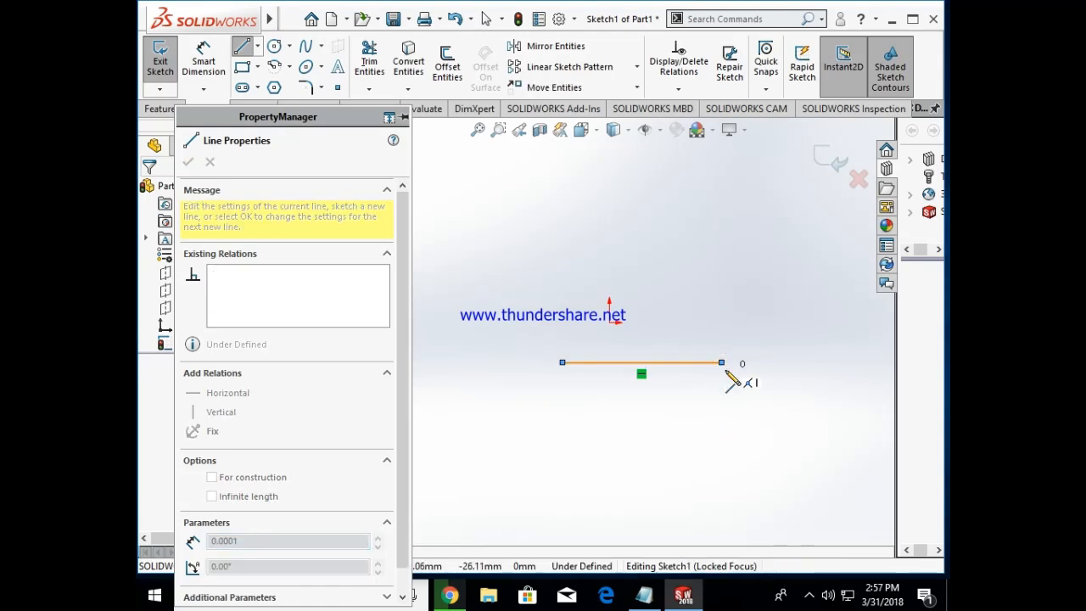
left_click(664, 251)
left_click(610, 248)
left_click(782, 282)
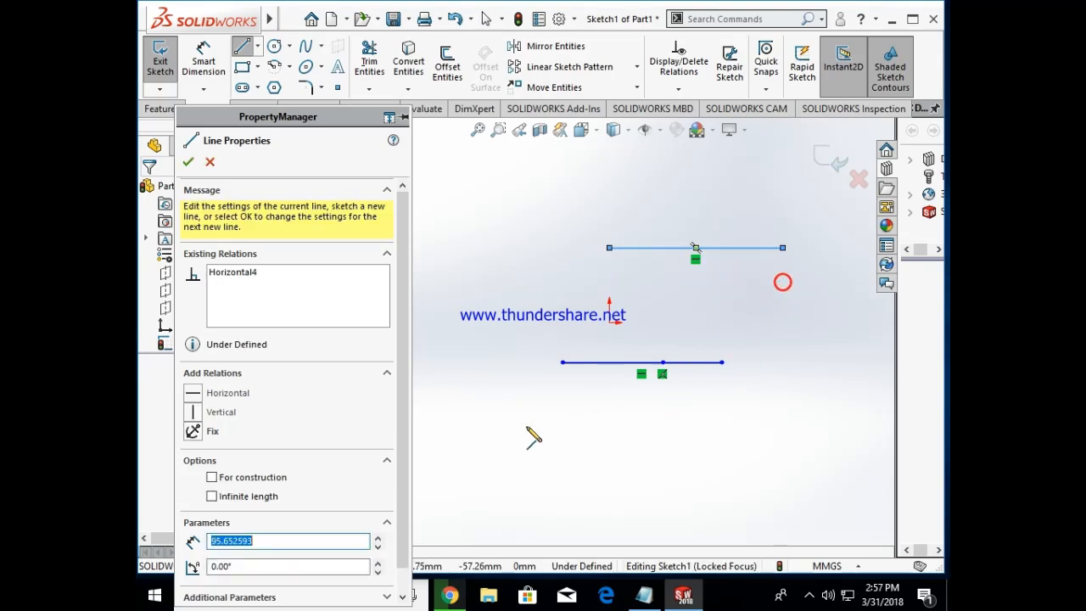
key("Escape")
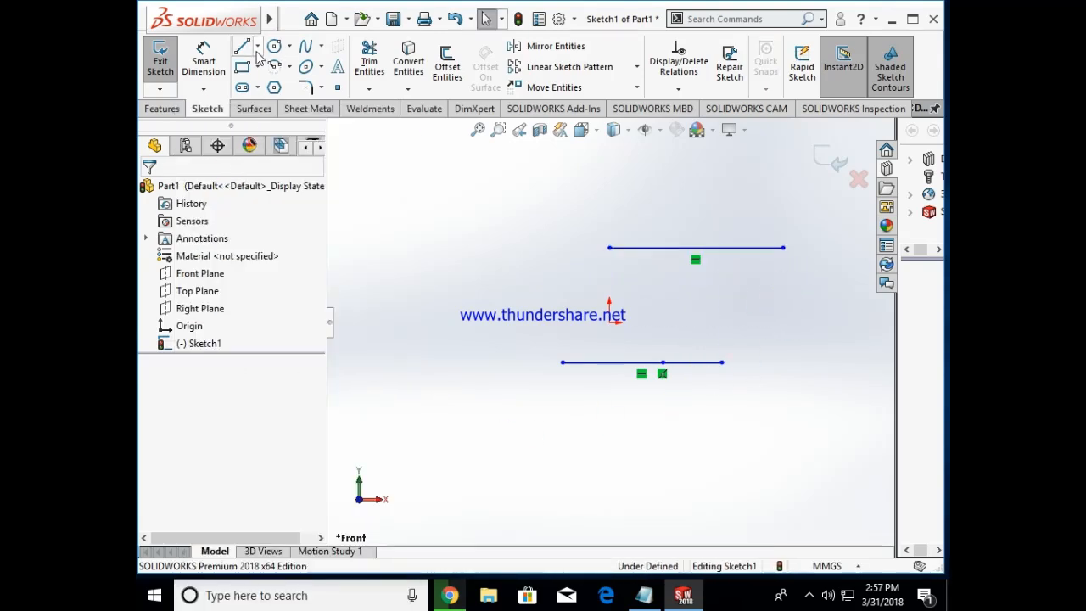
Step: Sketch three separate lines with Vertical orientation, two long ones left of the origin and a short one at the lower right
left_click(258, 48)
left_click(257, 68)
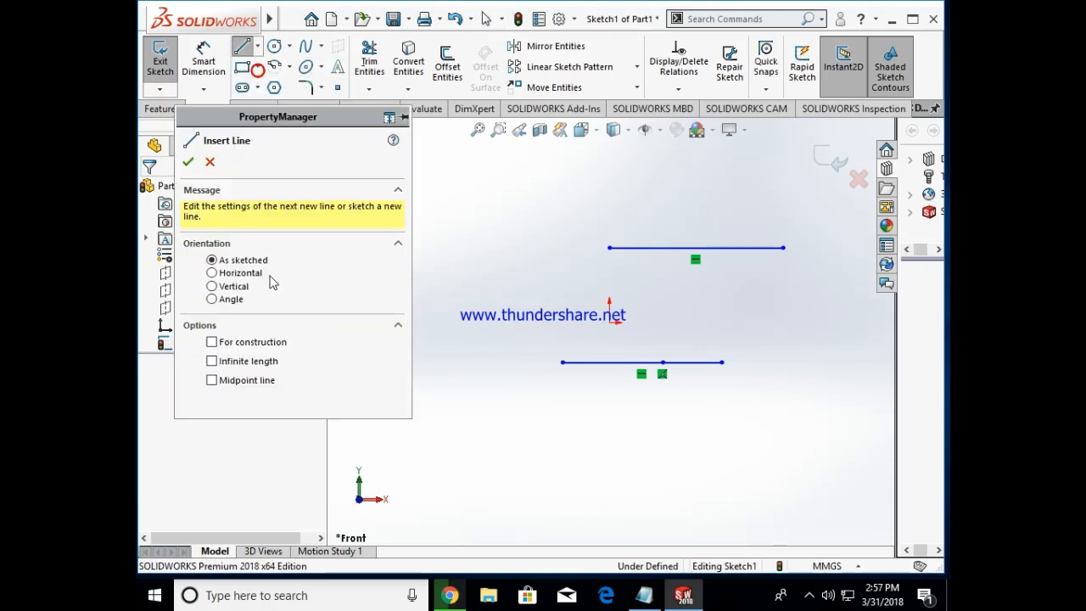
left_click(212, 286)
left_click(504, 288)
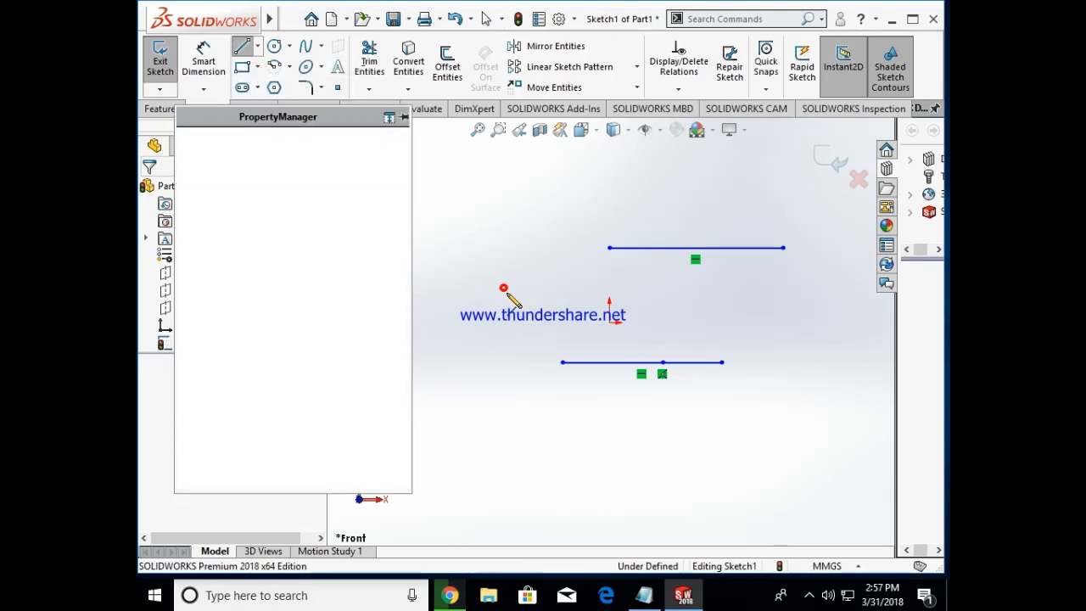
left_click(503, 464)
left_click(566, 226)
left_click(562, 430)
left_click(683, 478)
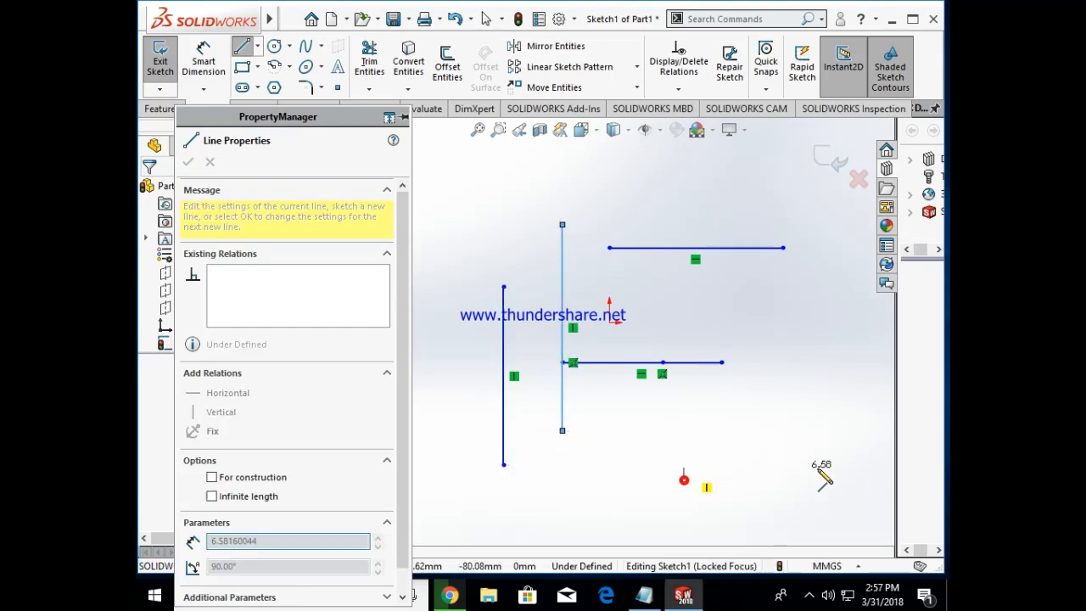
left_click(684, 434)
key("Escape")
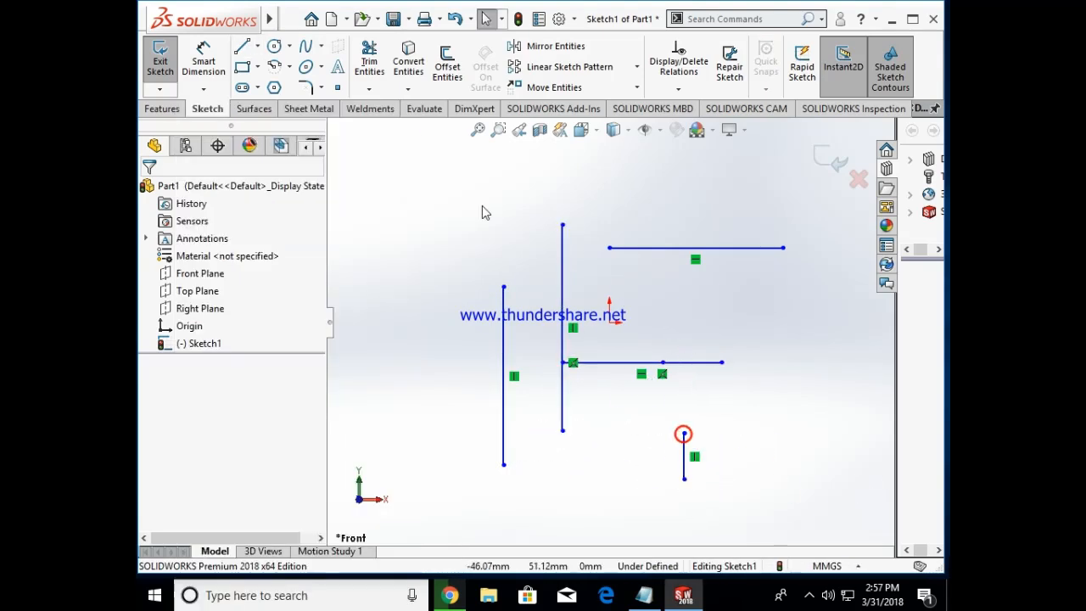
Step: Sketch a chain of five connected lines with the Angle orientation, running from the upper left around the origin's right side
left_click(257, 46)
left_click(270, 63)
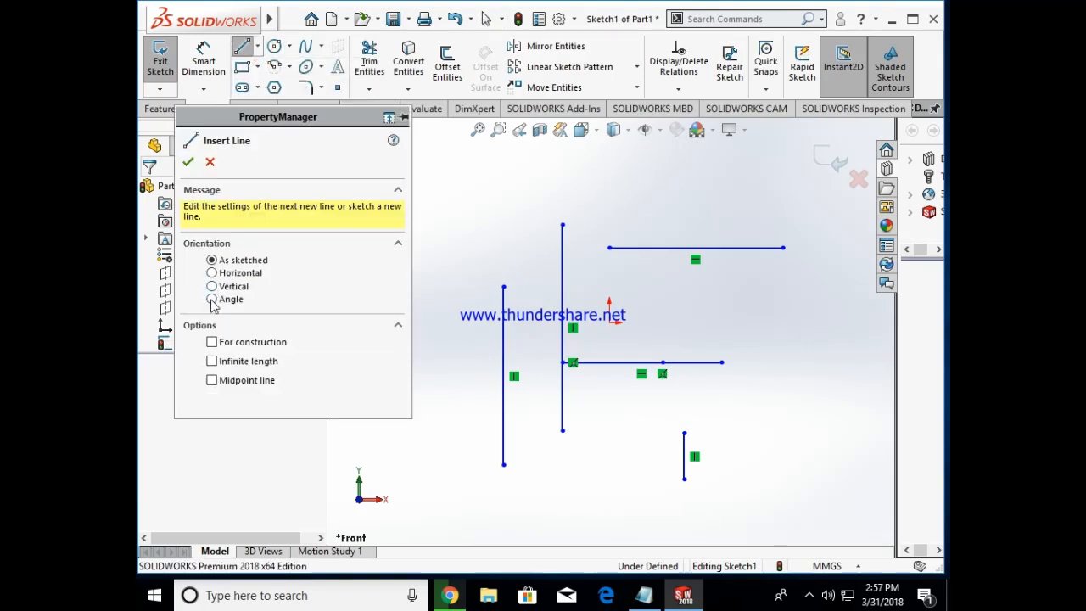
left_click(212, 299)
left_click(518, 209)
left_click(657, 177)
left_click(721, 225)
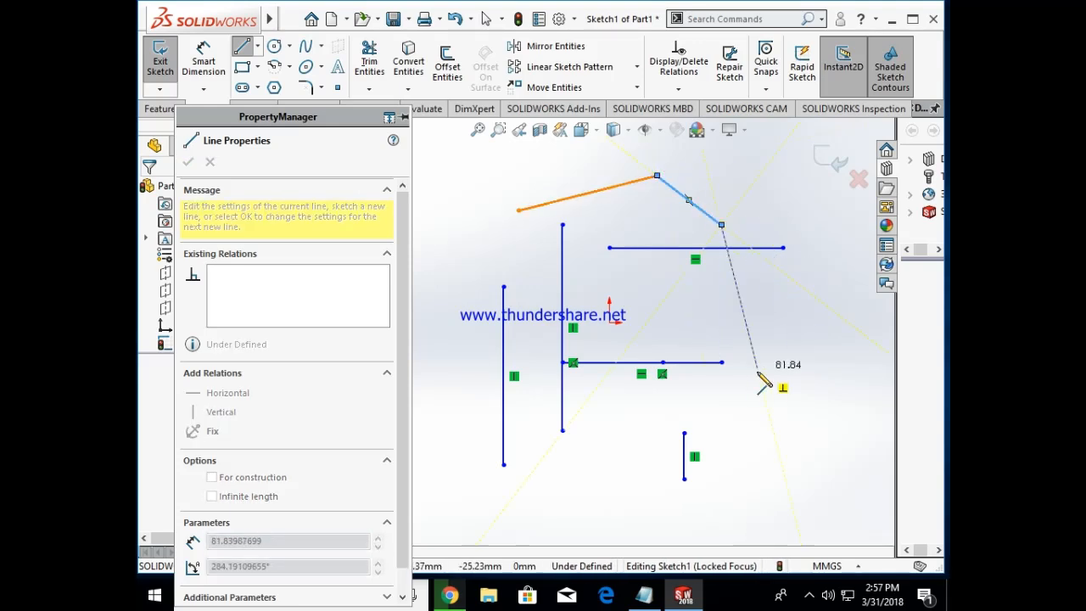
left_click(721, 420)
left_click(771, 480)
left_click(729, 529)
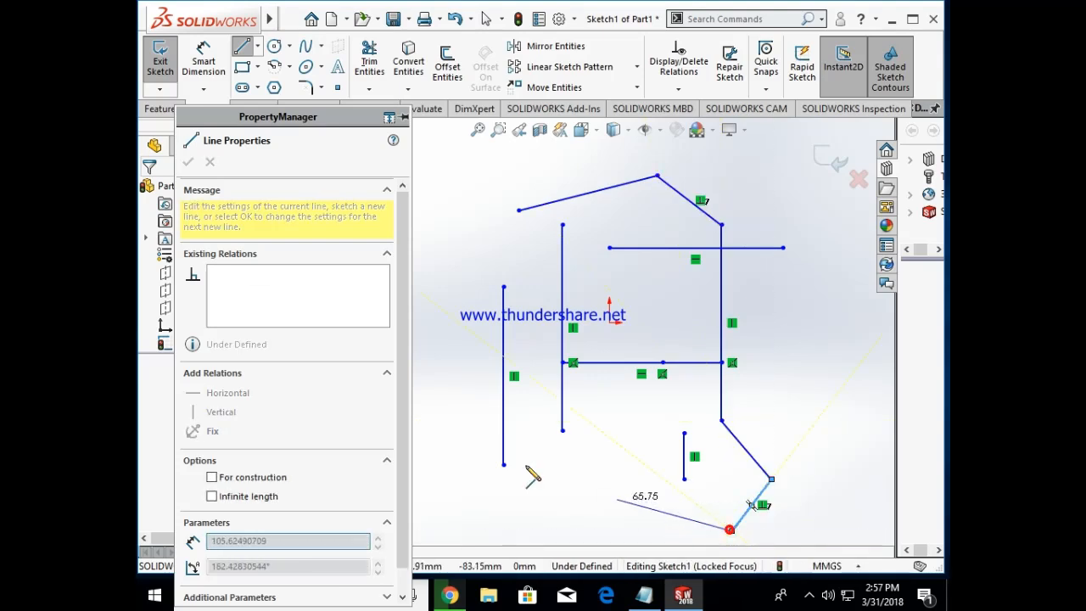
Step: End the line chain and delete all horizontal, vertical and angled lines from the sketch
key("Escape")
key("ctrl+a")
key("Delete")
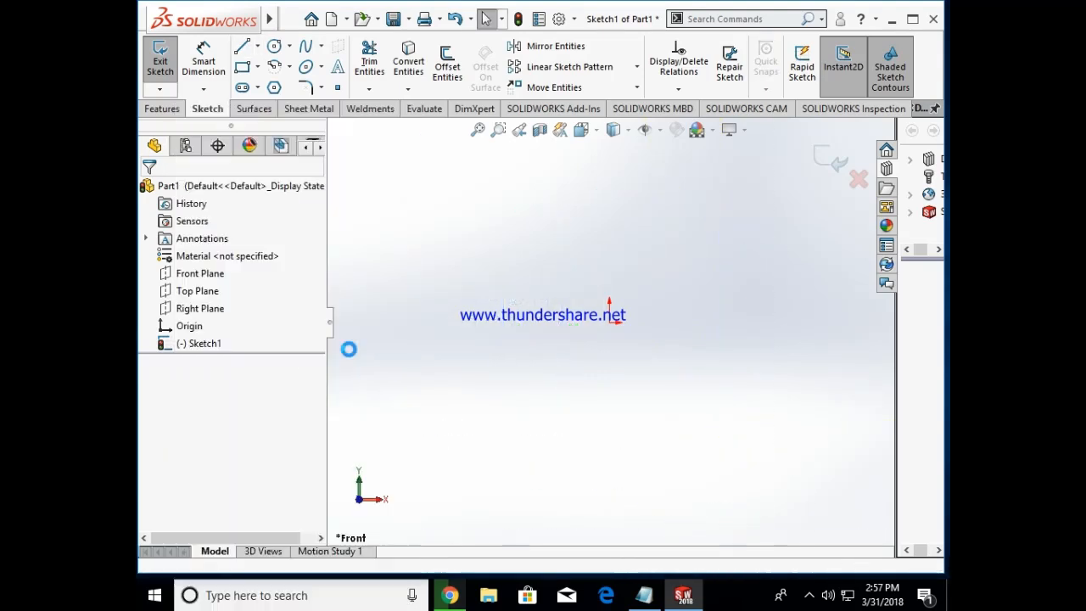
Step: Sketch a closed six-sided profile below the origin using lines with the For construction option
left_click(258, 46)
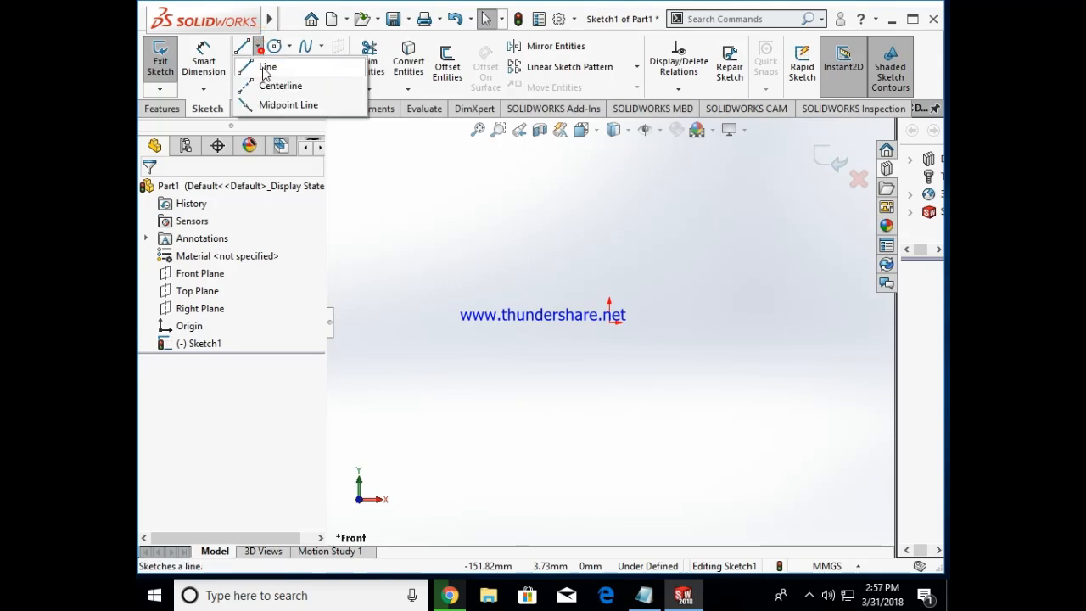
left_click(258, 67)
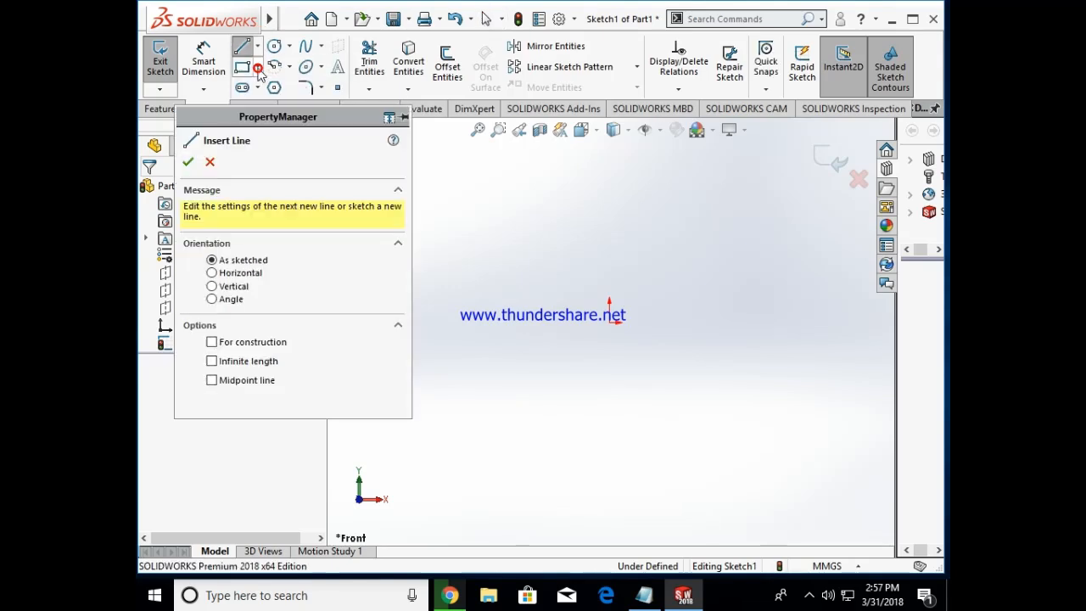
left_click(212, 342)
left_click(526, 426)
left_click(577, 320)
left_click(681, 399)
left_click(673, 478)
left_click(614, 477)
left_click(566, 414)
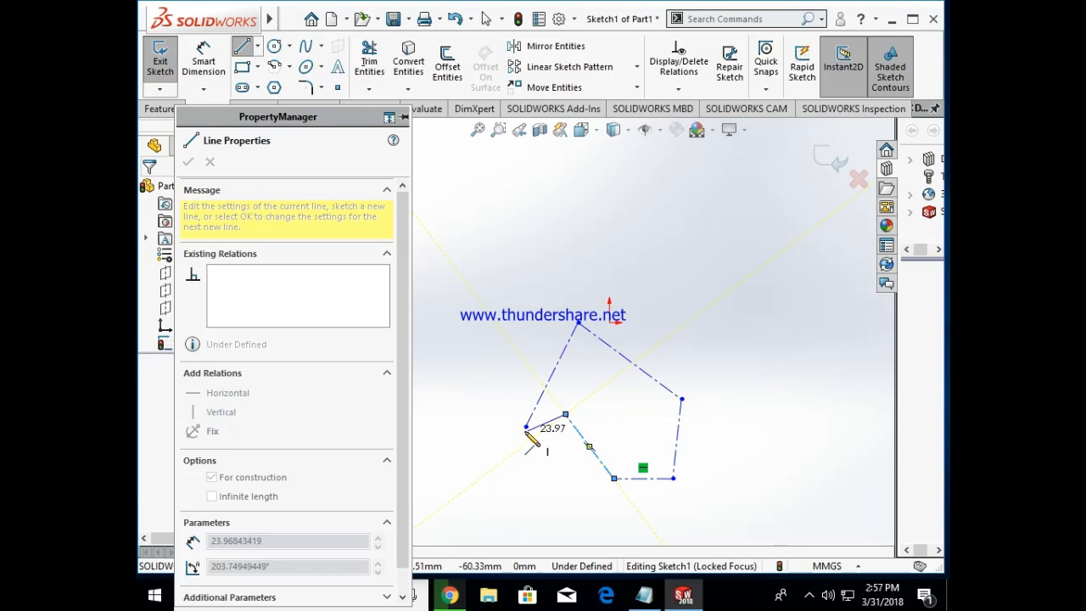
left_click(527, 426)
key("Escape")
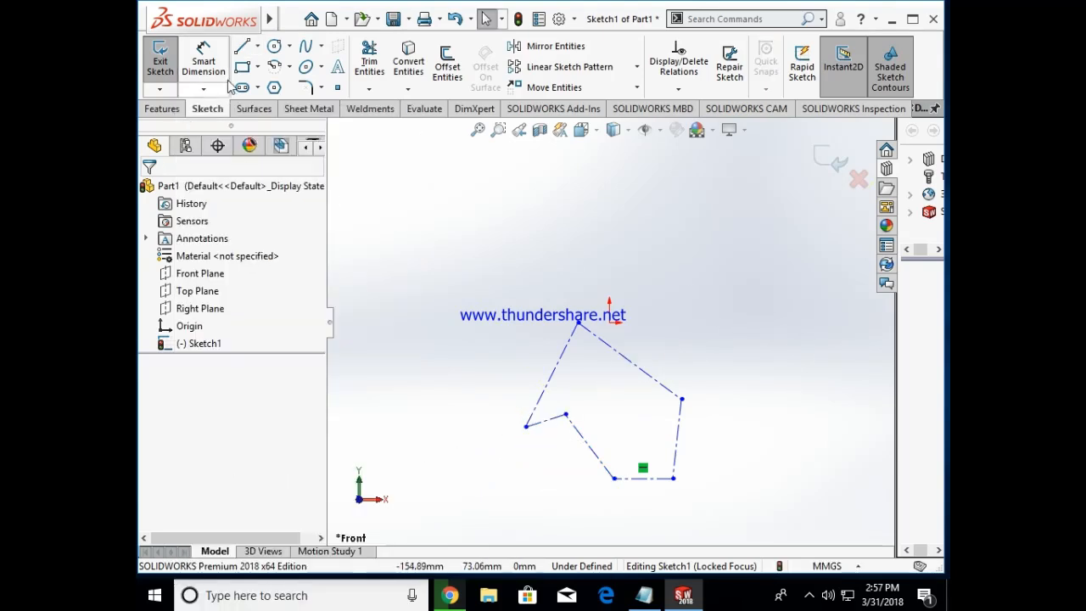
Step: Sketch four crossing lines with the Infinite length option: two diagonal, one horizontal and one nearly vertical
left_click(257, 45)
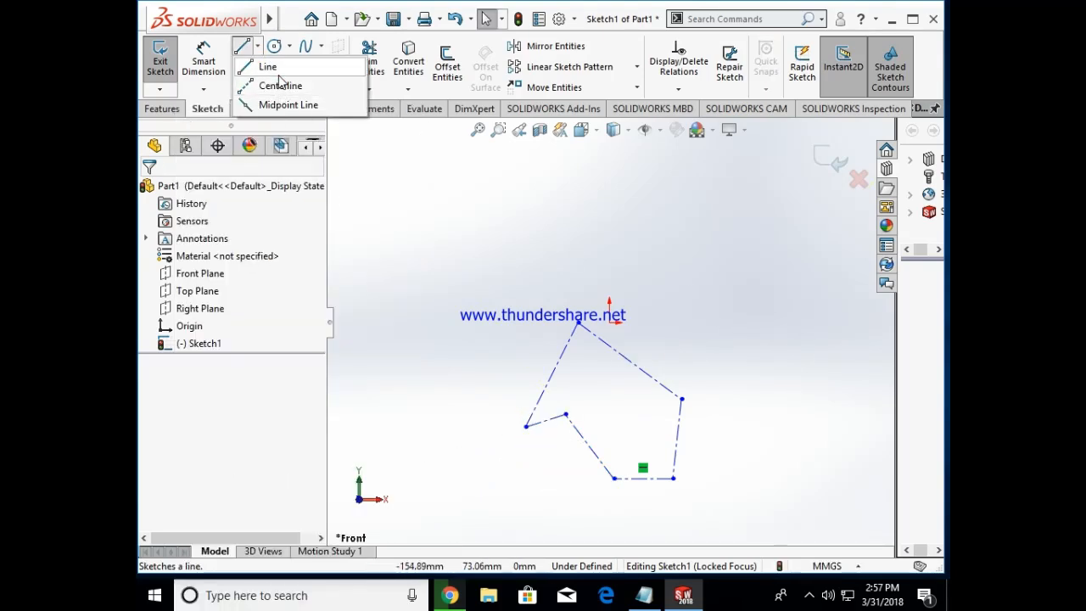
left_click(279, 73)
left_click(213, 362)
left_click(640, 246)
left_click(683, 312)
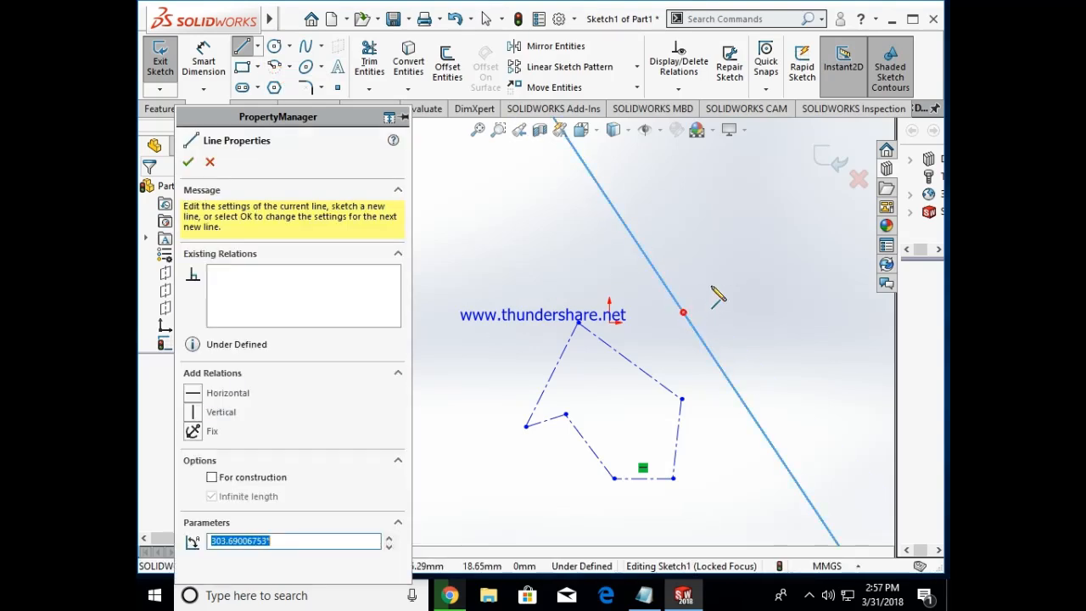
left_click(722, 230)
left_click(662, 303)
left_click(601, 264)
left_click(683, 267)
left_click(668, 199)
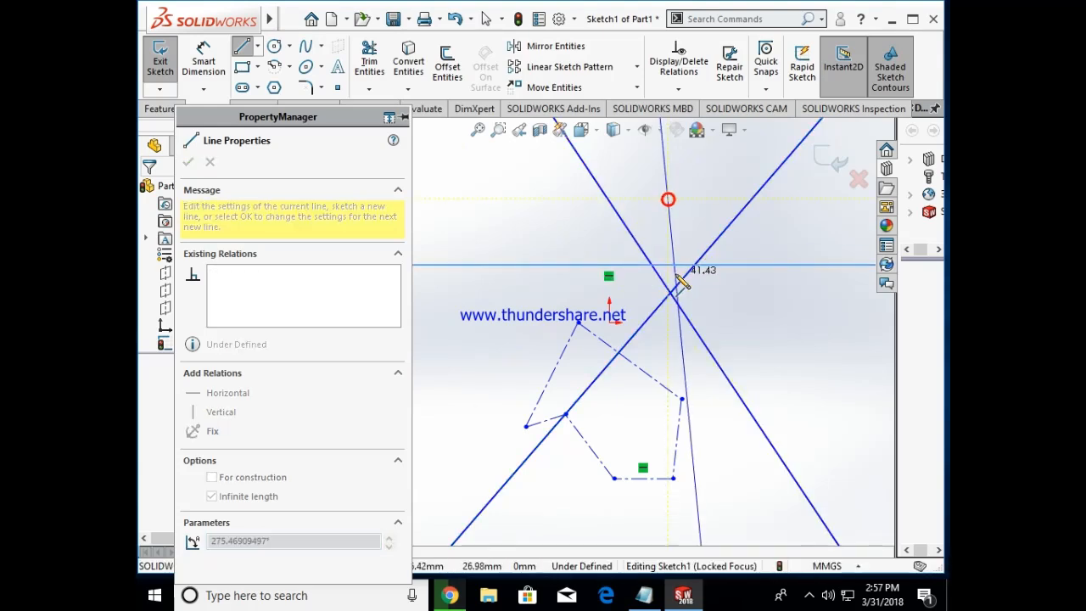
left_click(679, 289)
Step: Finish the Line command and delete the construction profile and all infinite lines
key("Escape")
key("ctrl+a")
key("Delete")
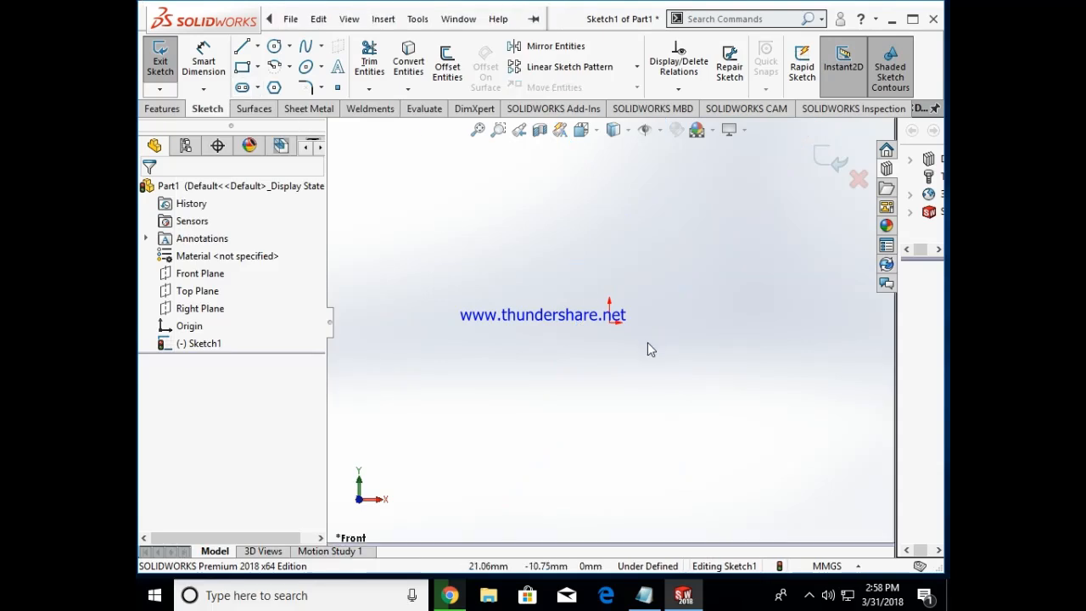
Step: Sketch a zigzag chain of three connected lines around and below the origin with the Midpoint line option, starting from the first line's midpoint
left_click(258, 48)
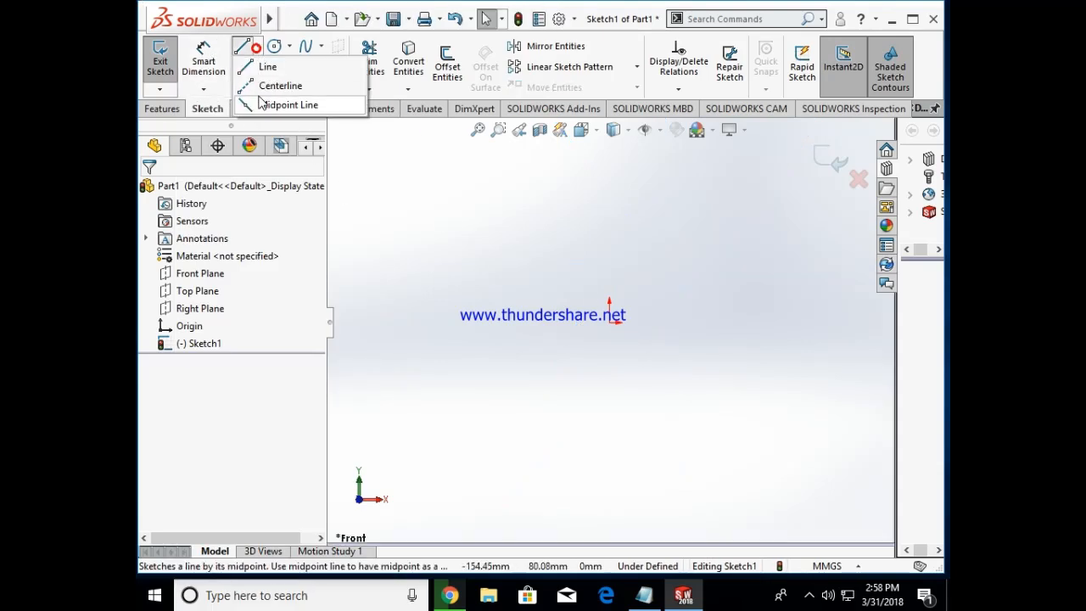
left_click(265, 69)
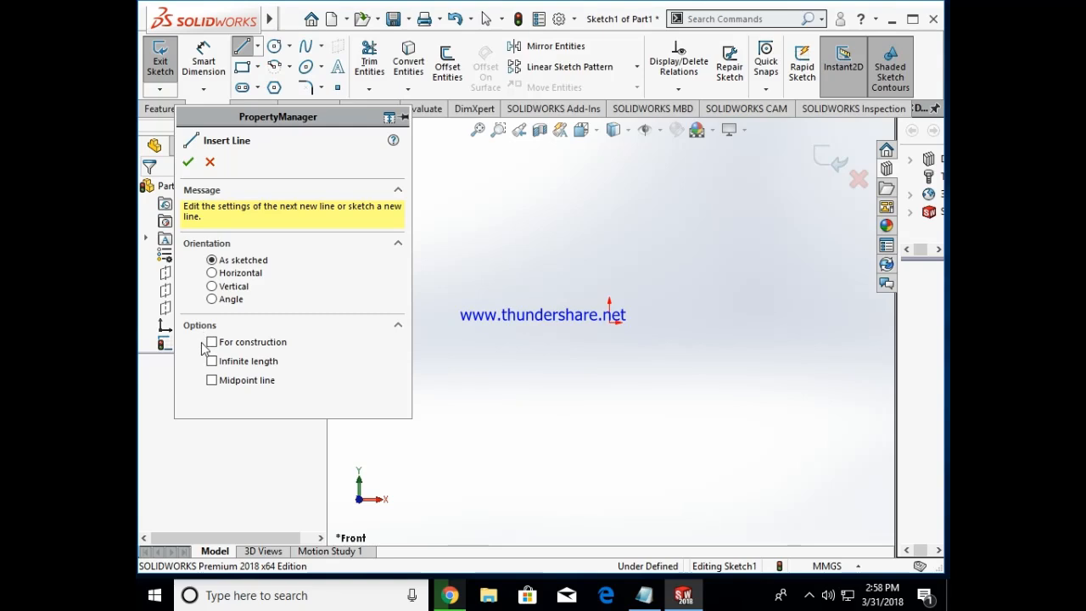
left_click(213, 381)
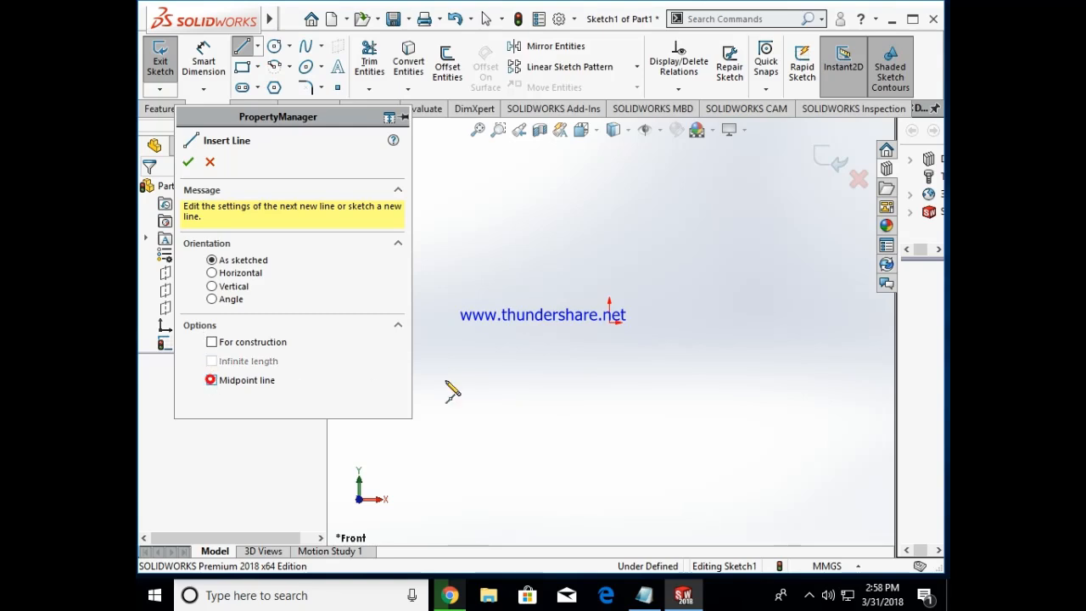
left_click(583, 343)
left_click(631, 398)
left_click(733, 305)
left_click(750, 425)
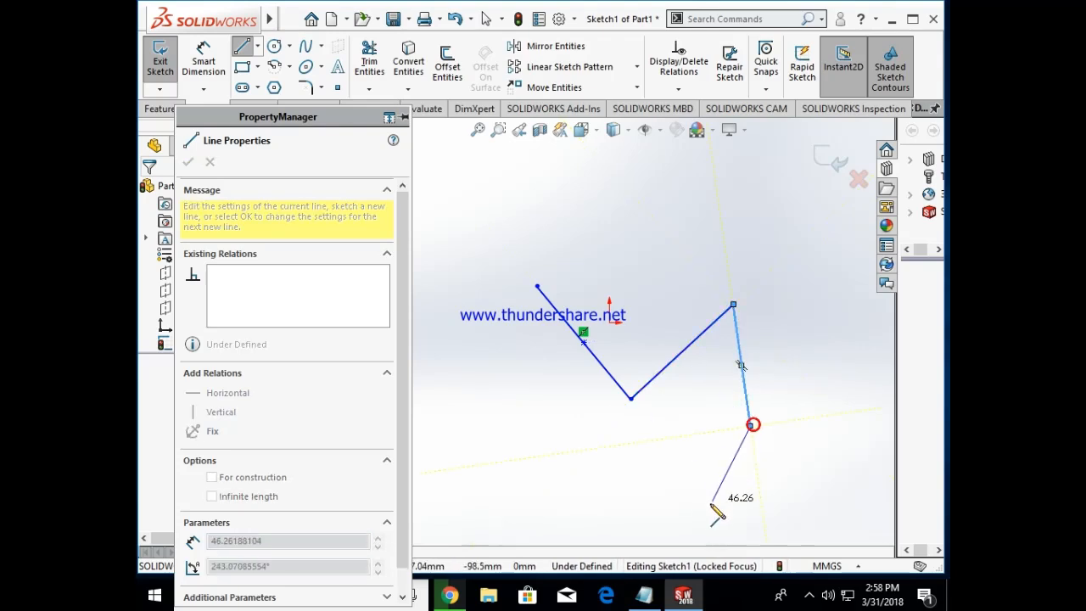
key("Escape")
Step: Sketch a vertical centerline on the side of the zigzag chain nearest its free upper end
mouse_move(235, 32)
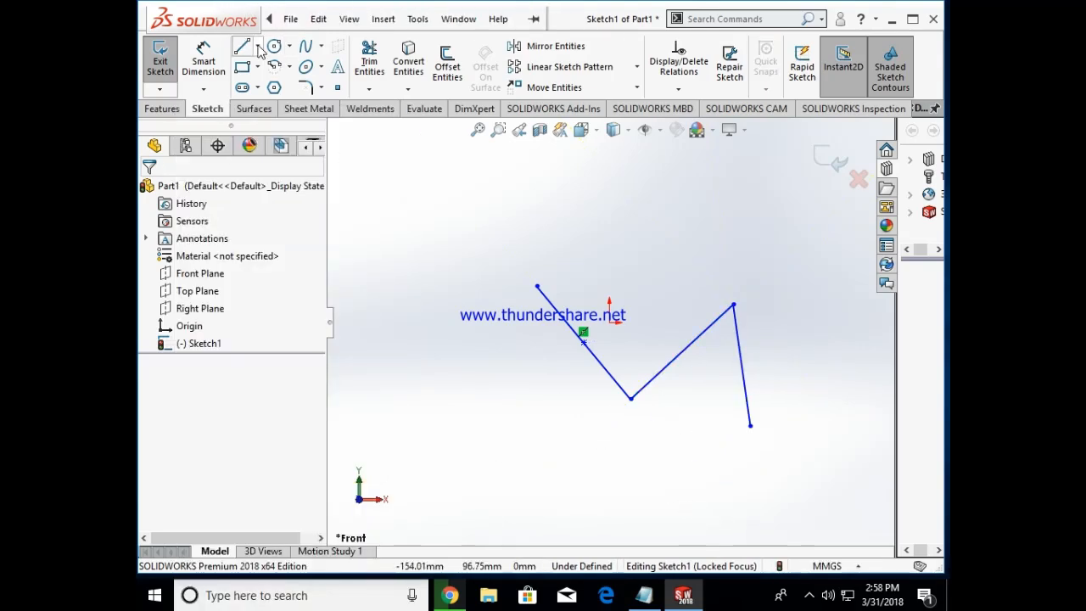
left_click(258, 47)
left_click(279, 86)
left_click(485, 255)
left_click(484, 377)
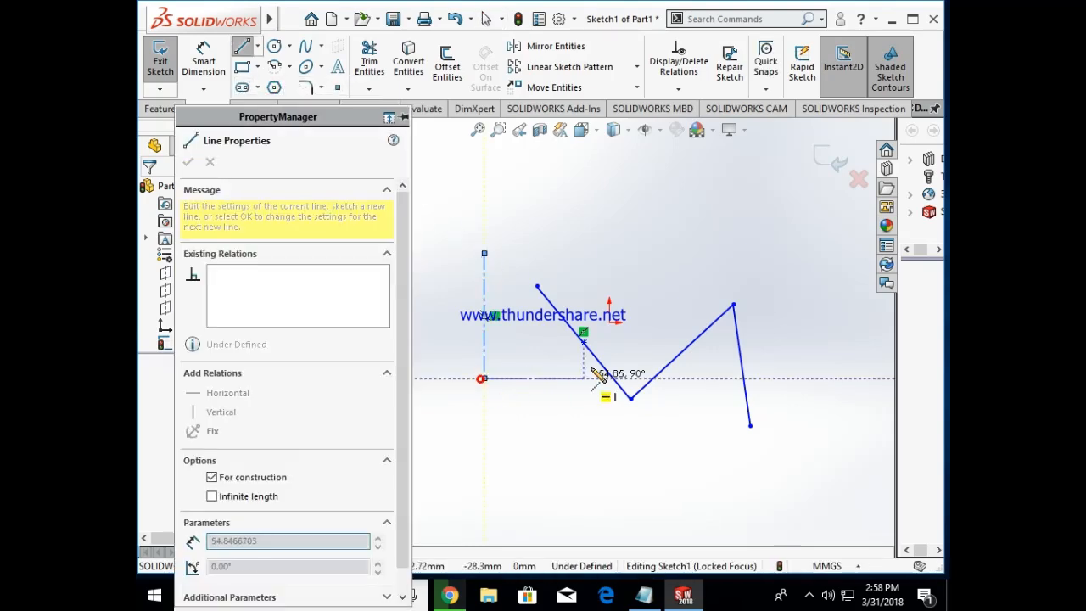
key("Escape")
Step: Sketch a diagonal midpoint line centred just above the origin and crossing the first zigzag segment
left_click(258, 47)
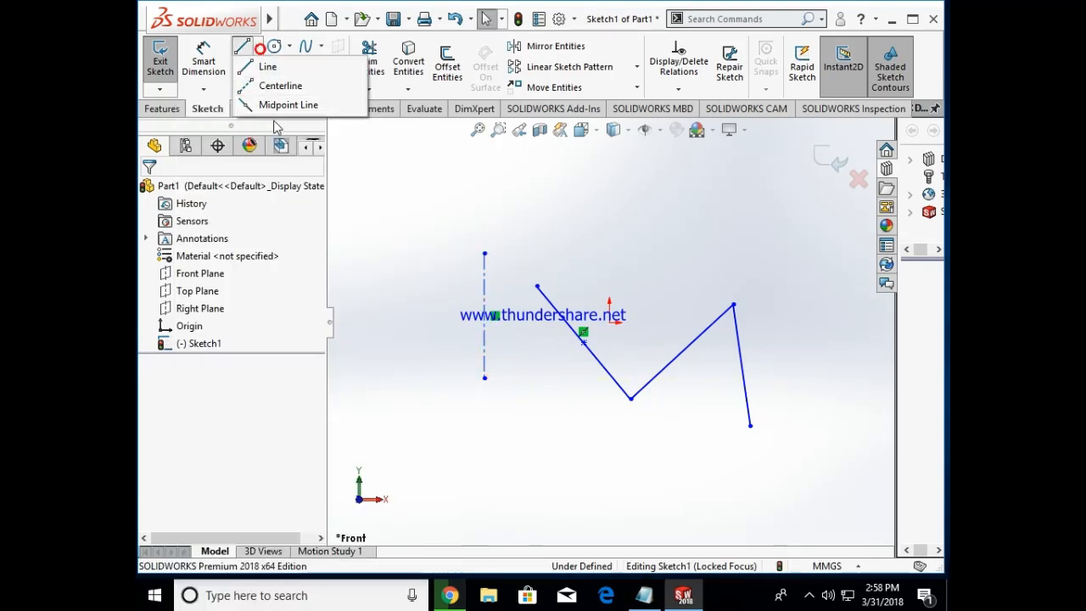
left_click(285, 104)
left_click(620, 282)
left_click(687, 238)
key("Escape")
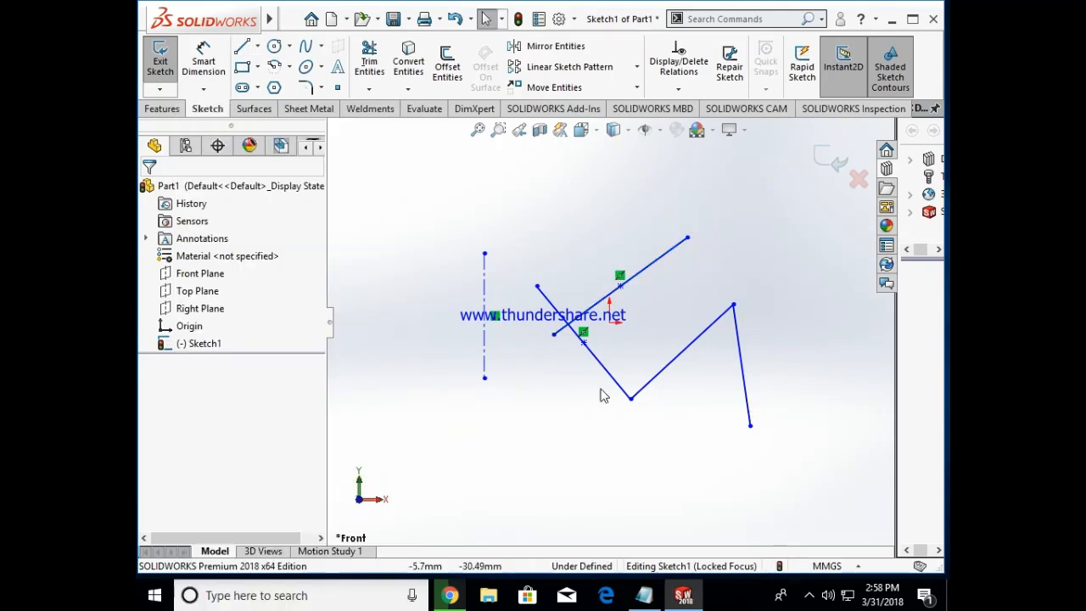
Step: Switch to Notepad and review the line notes on orientations, construction, infinite length and midpoint options, and the view shortcuts
left_click(644, 595)
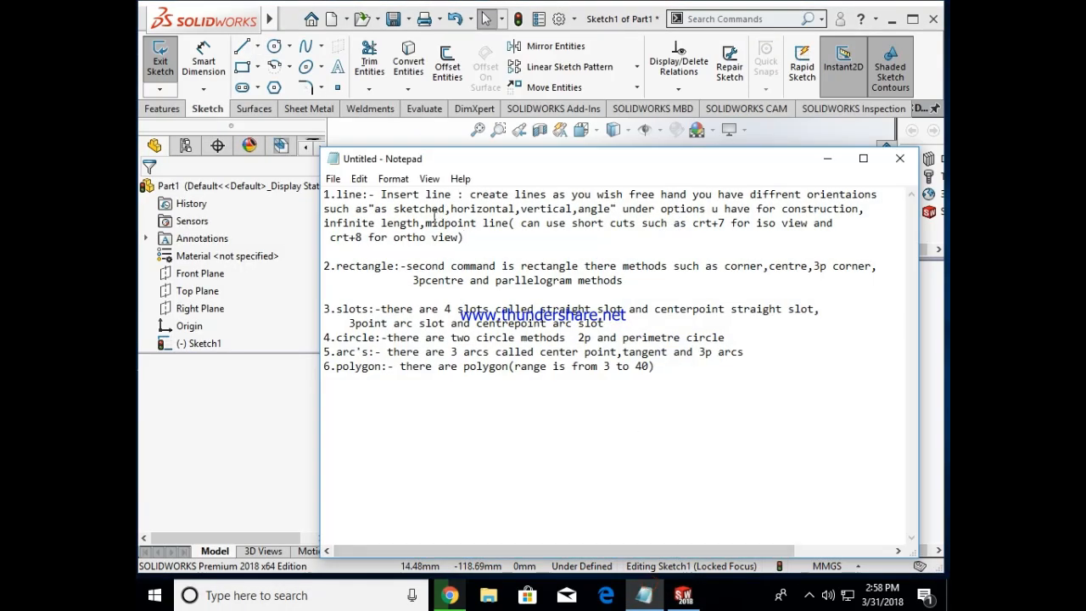
left_click_drag(452, 208, 534, 205)
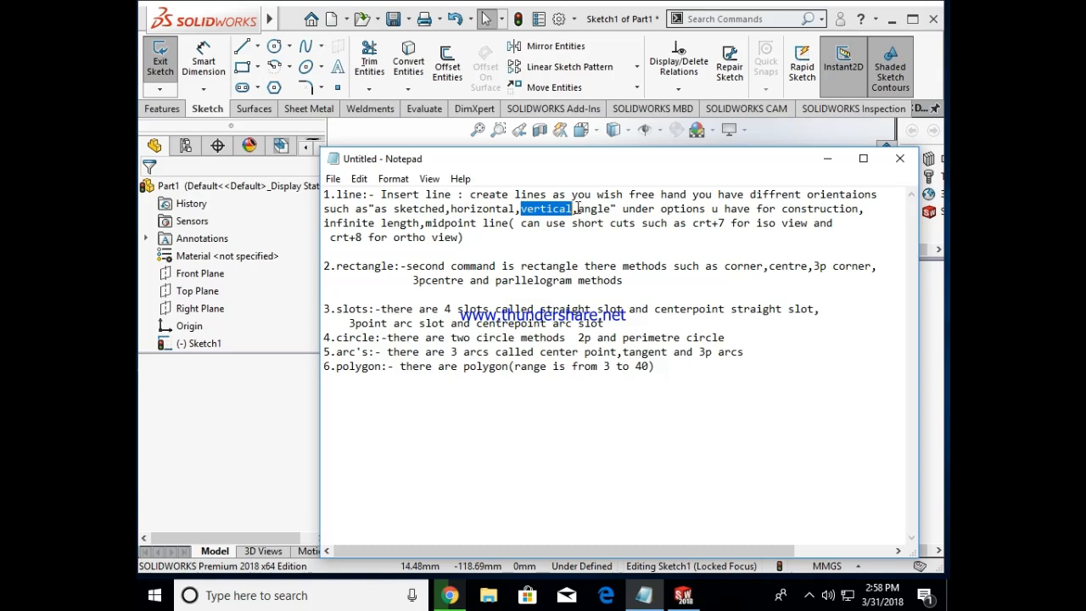
left_click(577, 208)
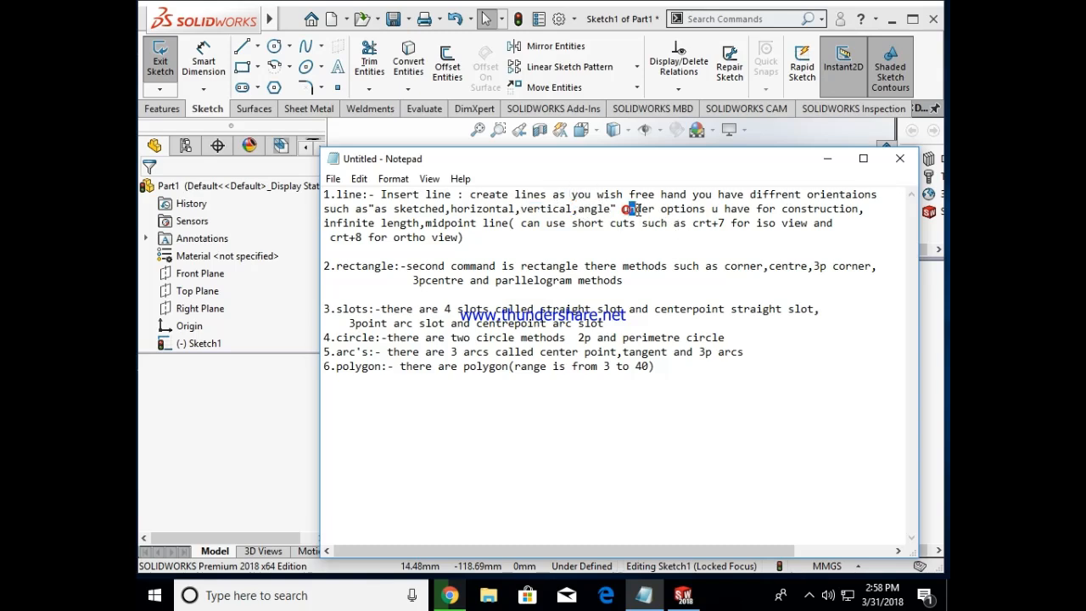
left_click_drag(632, 209, 687, 210)
left_click_drag(789, 216, 850, 216)
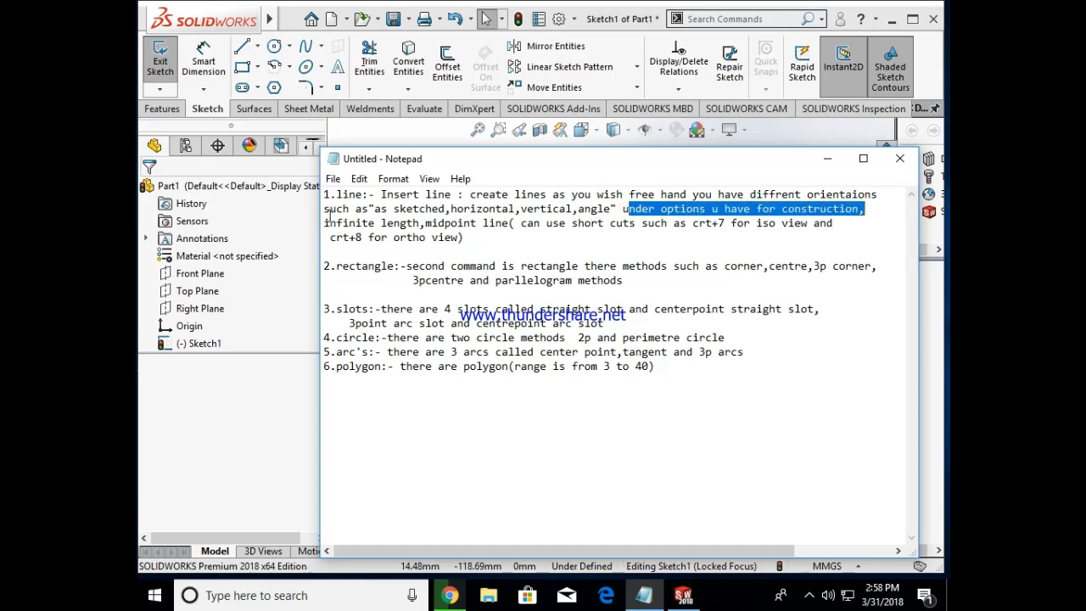
left_click_drag(325, 223, 484, 223)
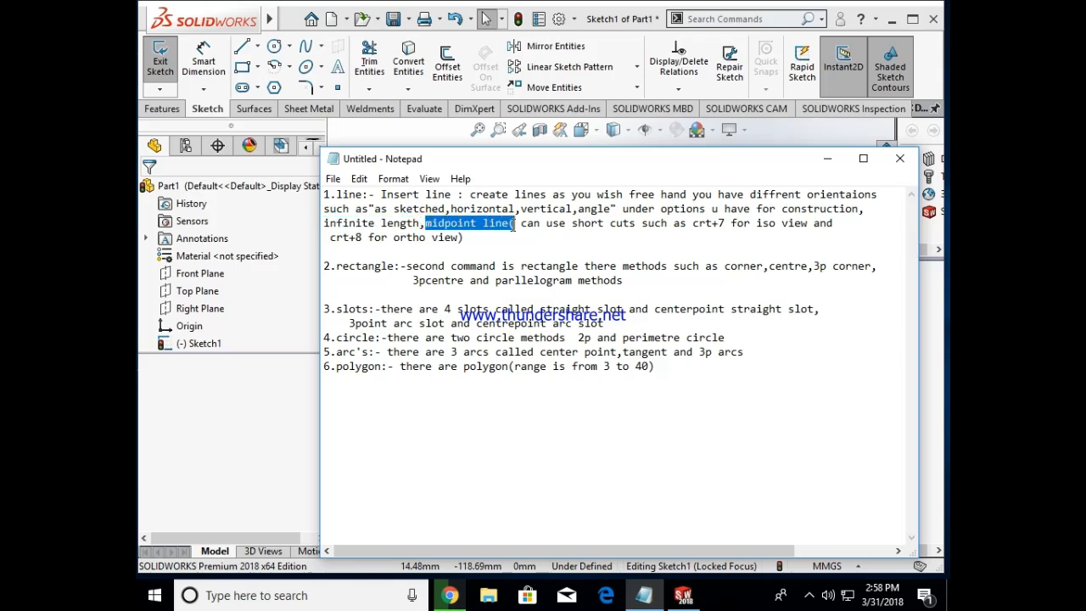
left_click(520, 224)
left_click_drag(580, 225, 667, 227)
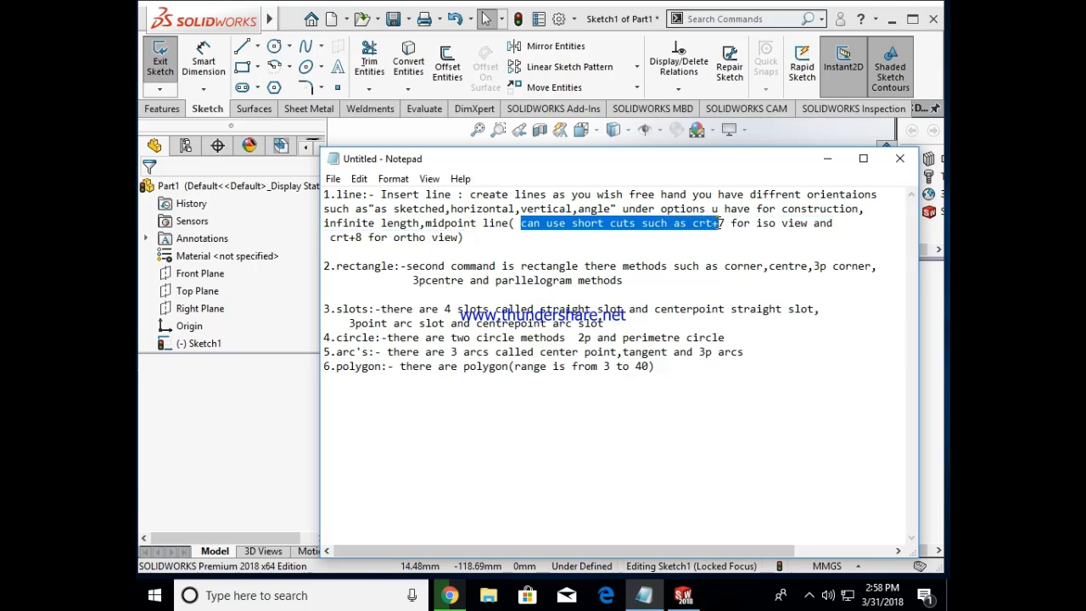
Step: Return to SOLIDWORKS and show the sketch in the isometric view and again in the front view
left_click(827, 159)
key("ctrl+7")
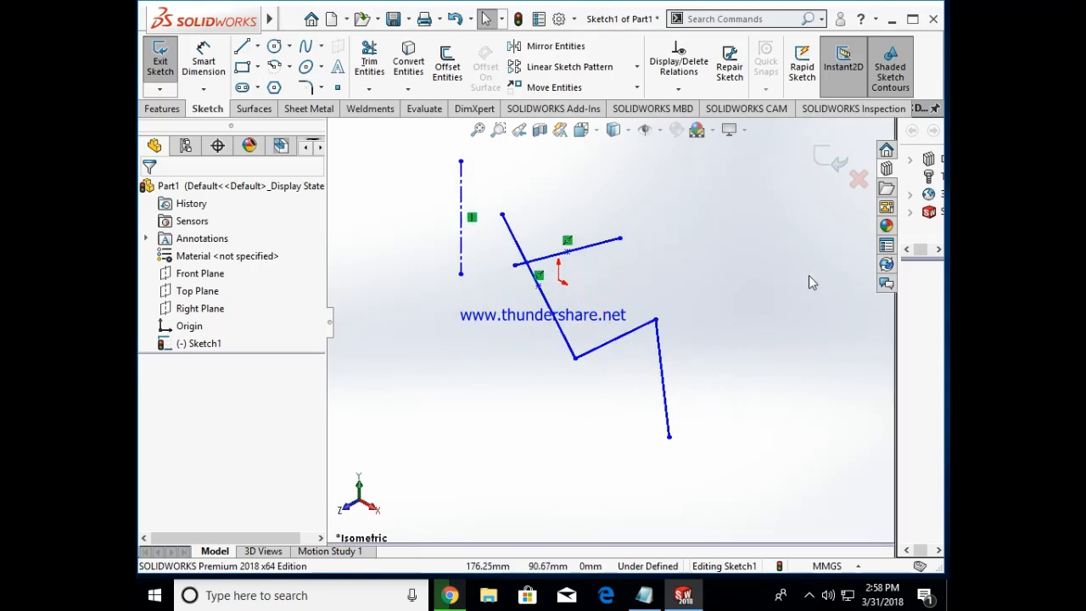
key("ctrl+1")
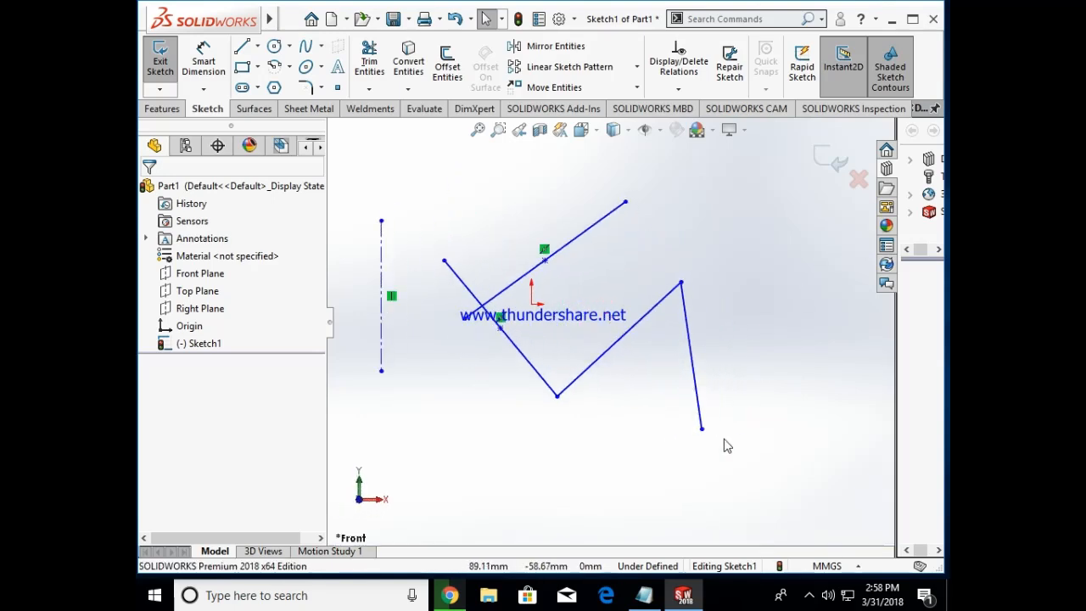
Step: Switch to Notepad and review the ortho view shortcut and the rectangle entry in the notes
left_click(645, 595)
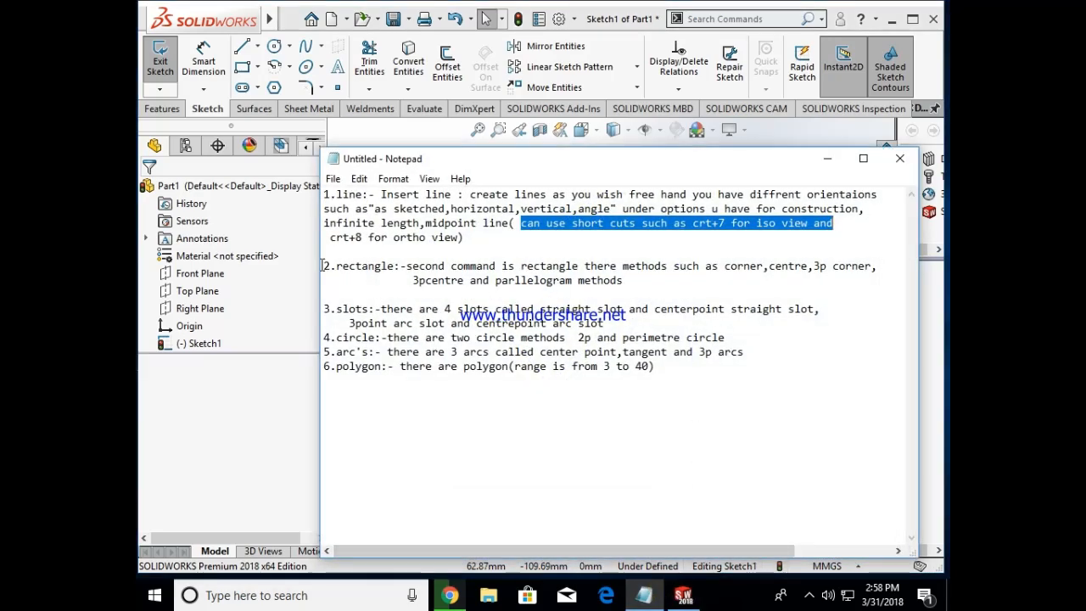
left_click_drag(332, 240, 458, 237)
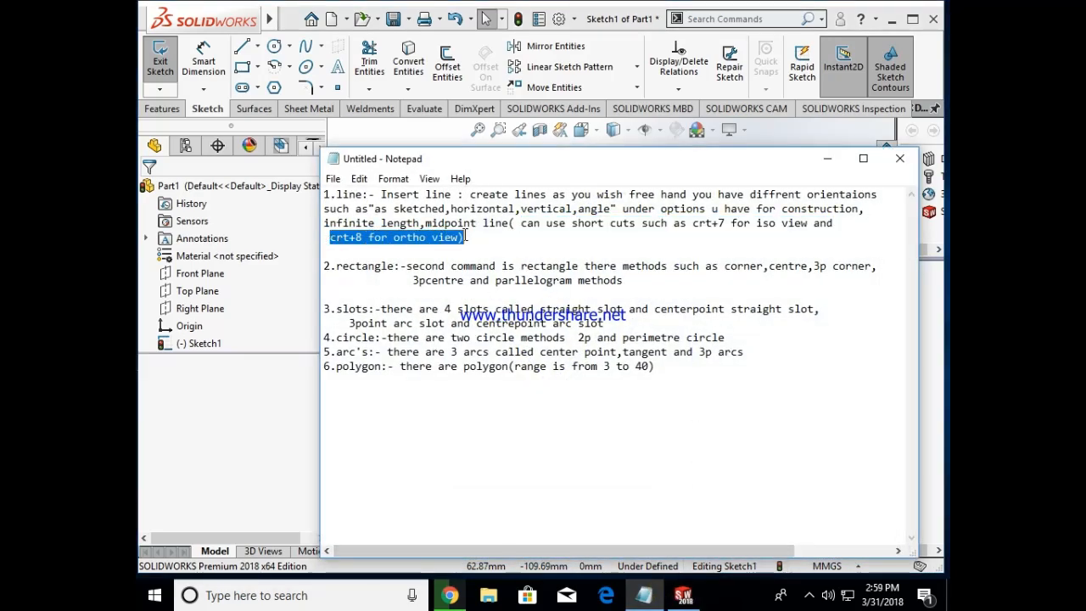
left_click(690, 265)
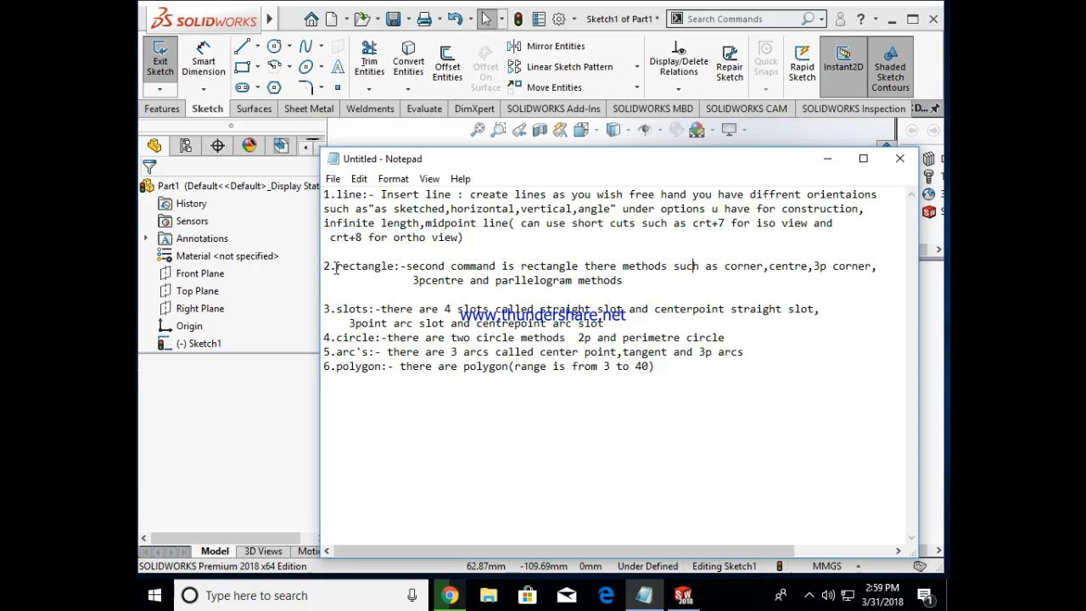
double_click(393, 266)
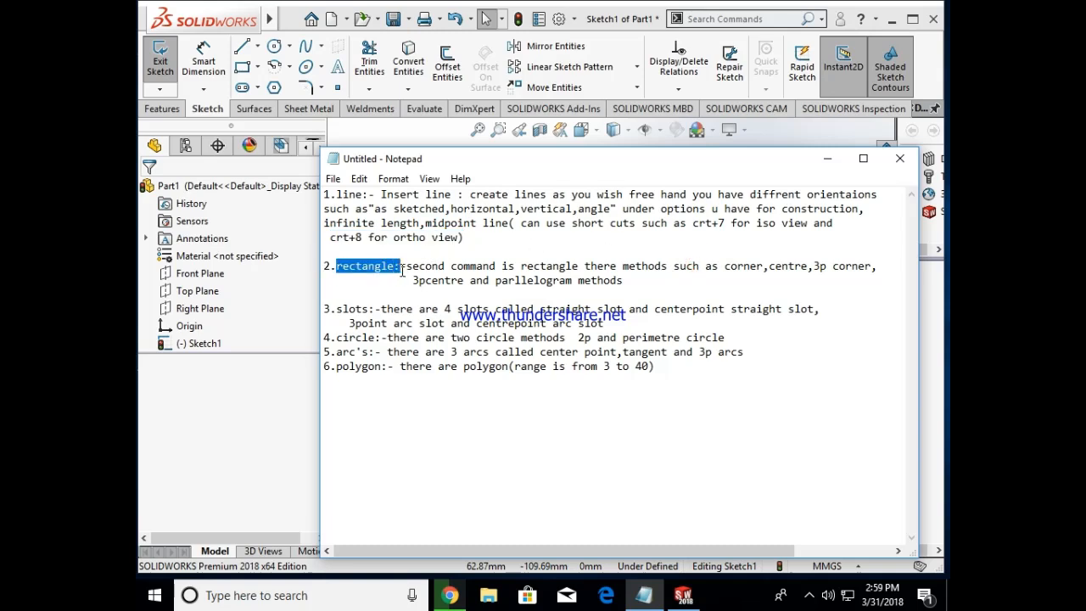
Step: Return to SOLIDWORKS and delete all the lines in the sketch
left_click(825, 158)
key("ctrl+a")
key("Delete")
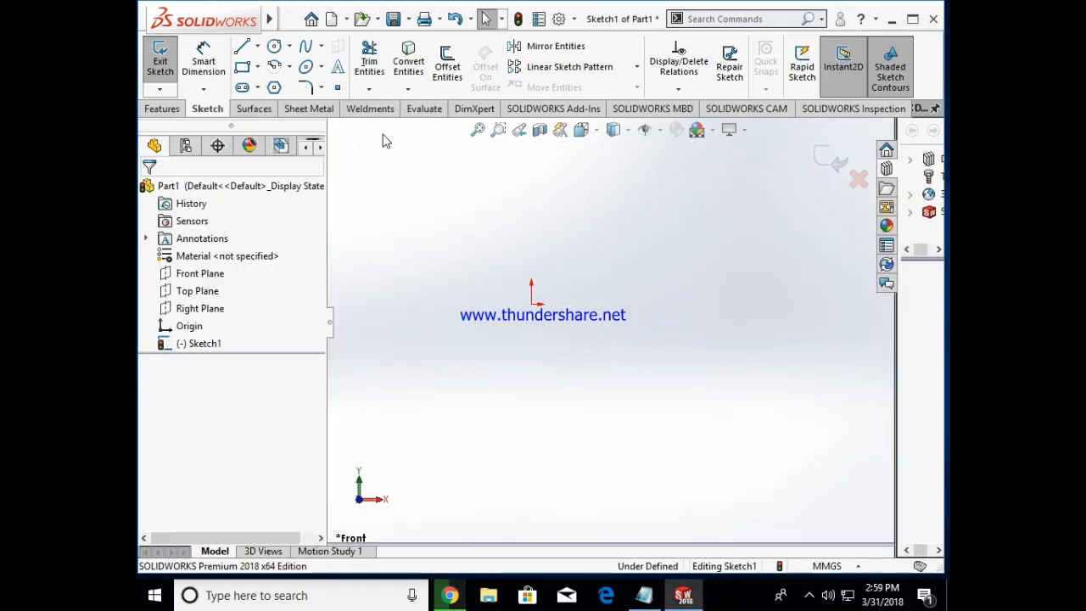
Step: Examine the available rectangle types and the corner rectangle method in the Notepad notes
left_click(258, 66)
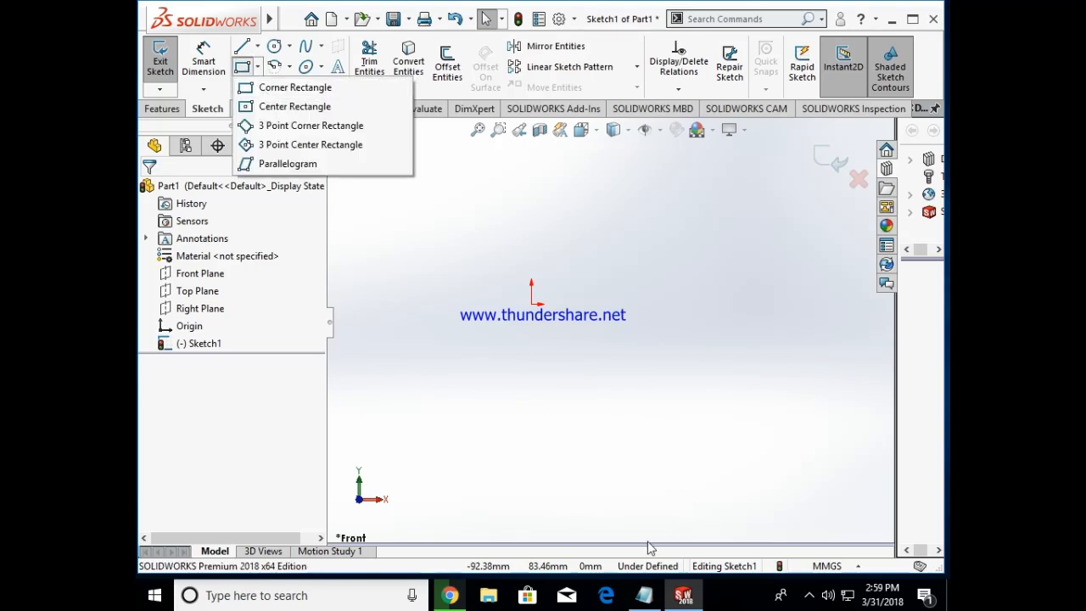
left_click(645, 594)
left_click_drag(407, 266, 440, 268)
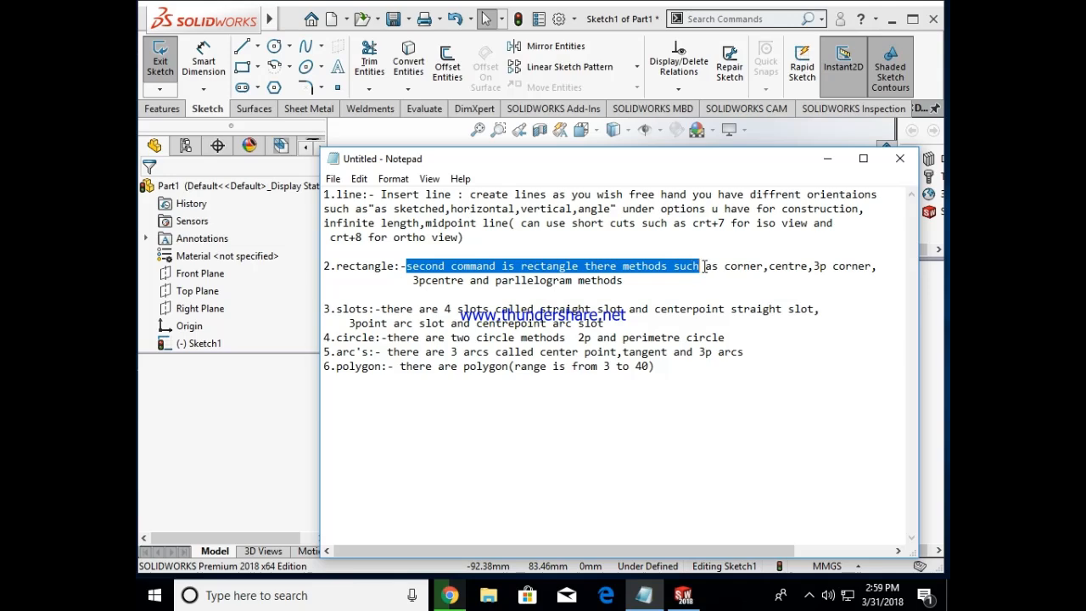
Step: Return to SOLIDWORKS and sketch three corner rectangles: a large one beside the origin, a flat one below it and a tall narrow one beside it
left_click(828, 159)
left_click(257, 66)
left_click(266, 85)
left_click(542, 398)
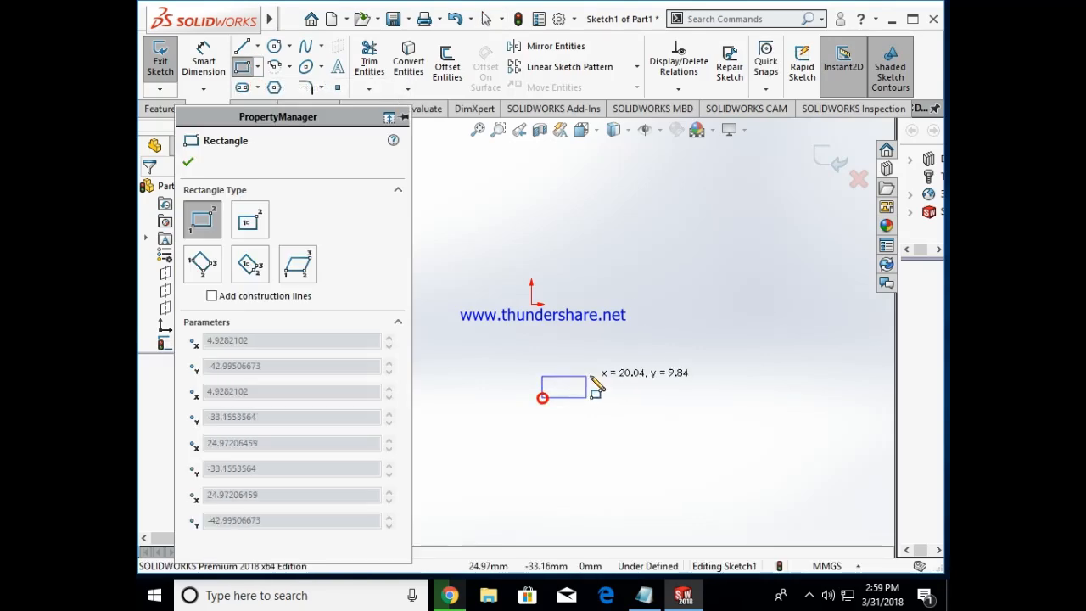
left_click(761, 199)
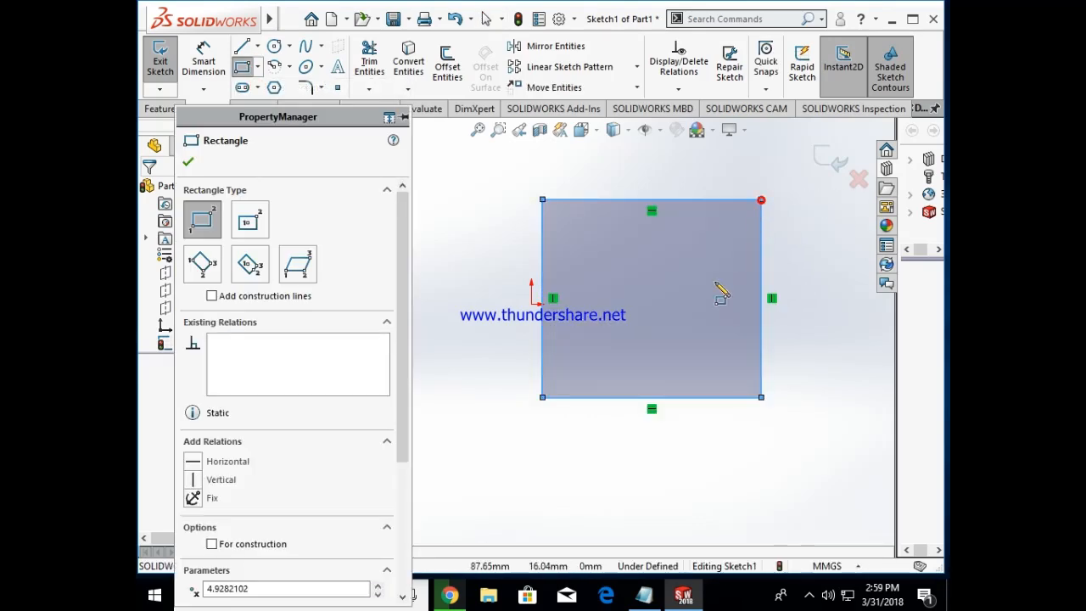
left_click(553, 469)
left_click(697, 517)
left_click(775, 473)
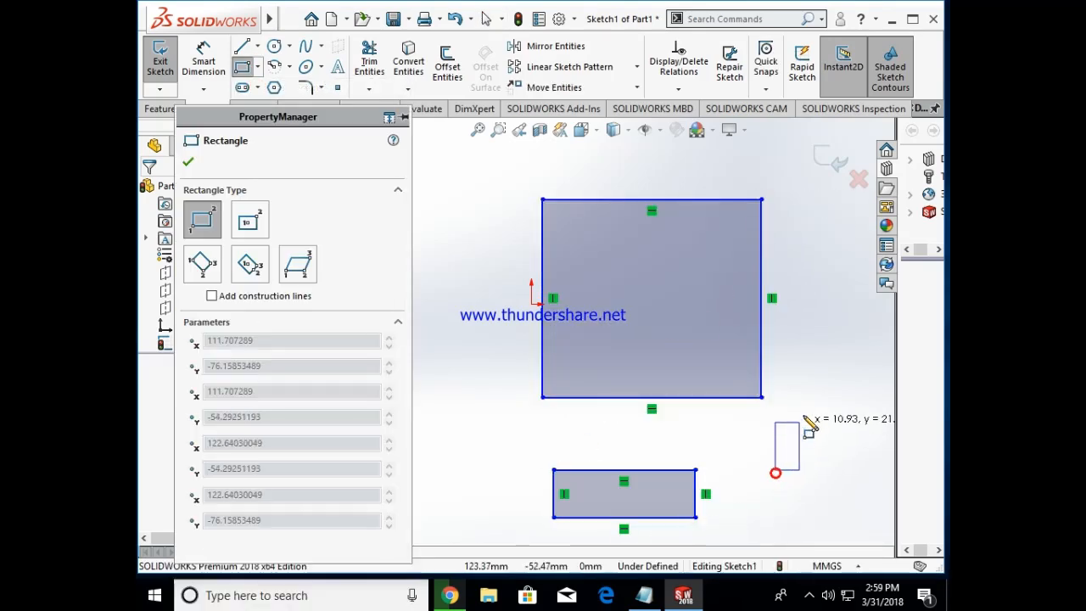
left_click(836, 334)
Step: Finish the Corner Rectangle command and delete all three rectangles
key("Escape")
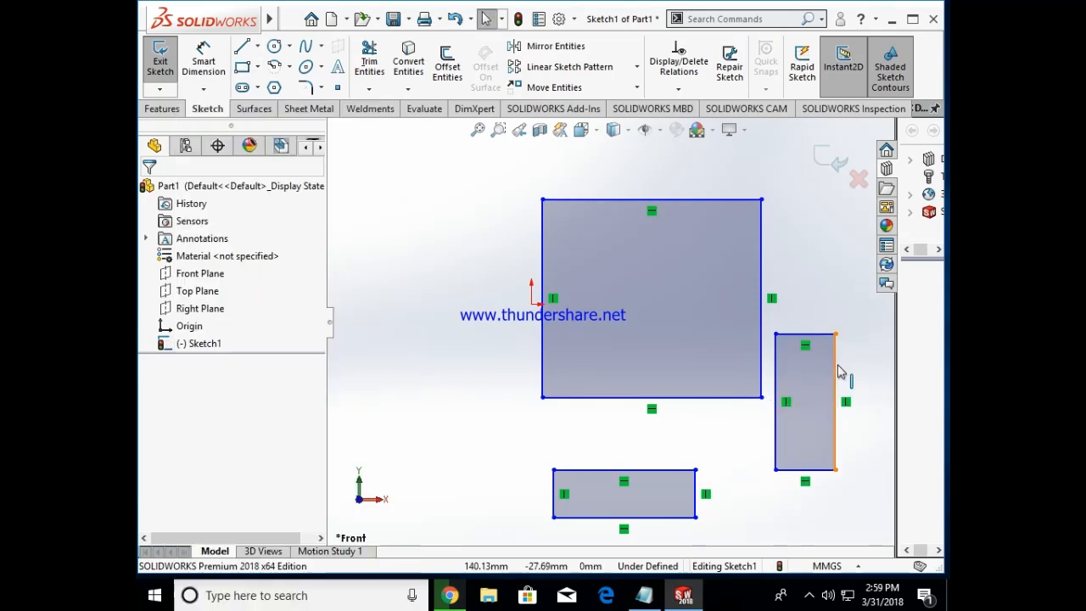
key("ctrl+a")
key("Delete")
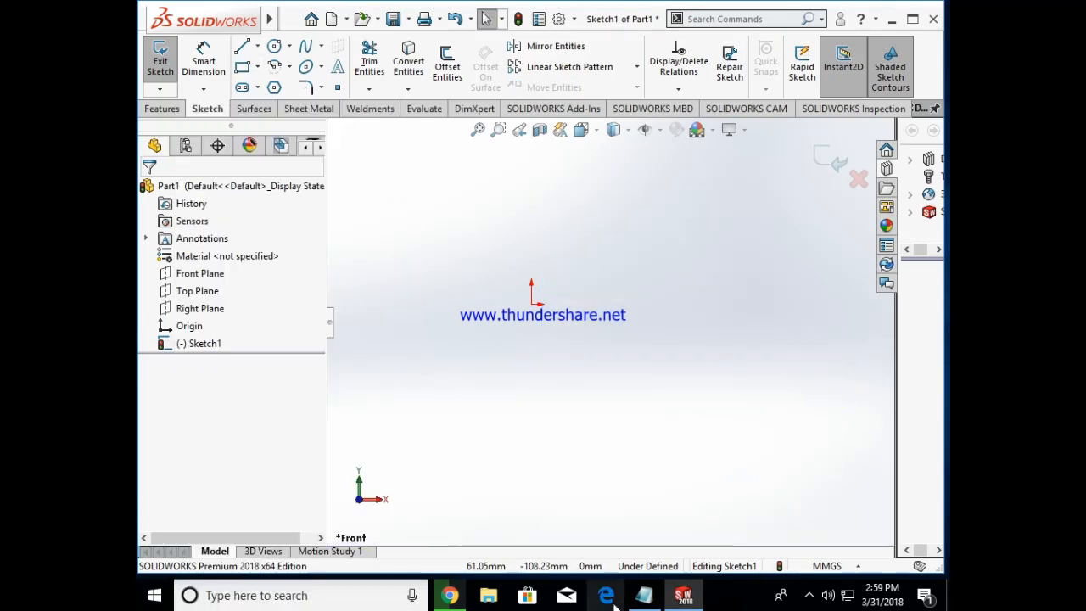
Step: Check the centre rectangle method in the Notepad notes and return to SOLIDWORKS
left_click(641, 598)
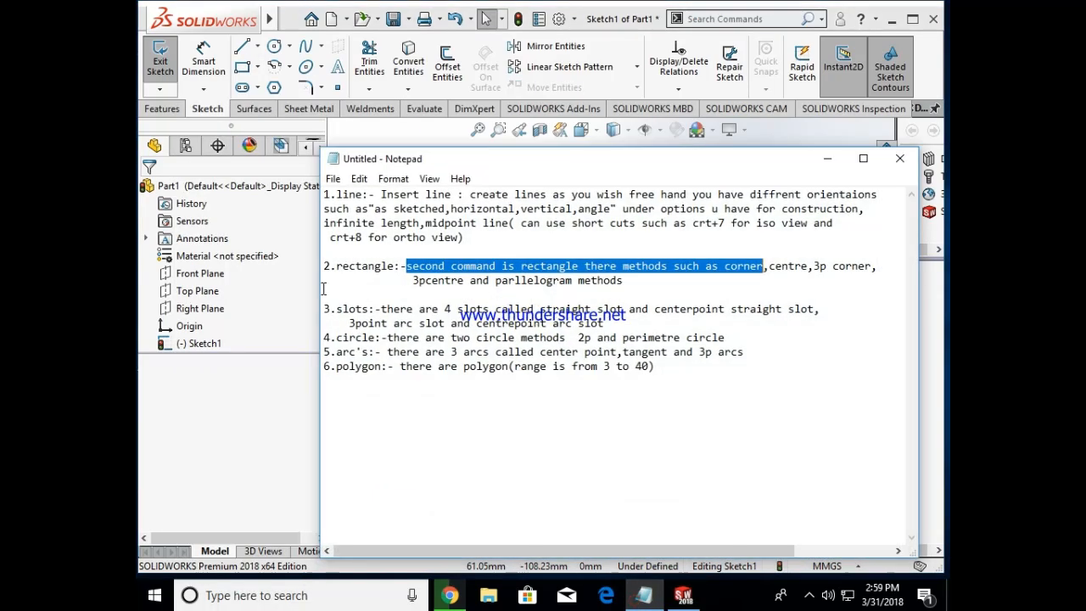
left_click(769, 268)
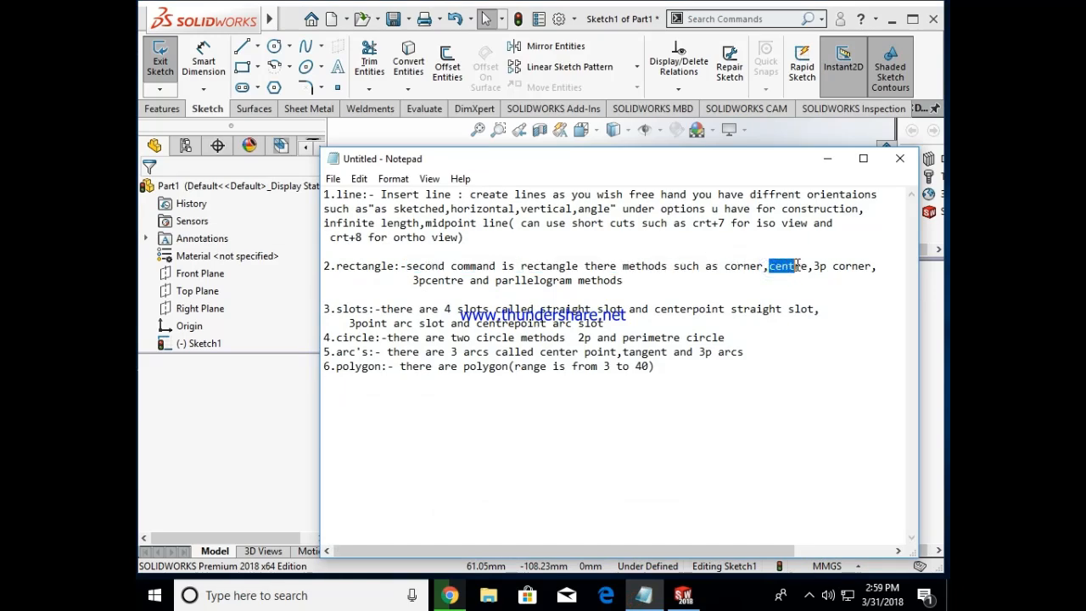
left_click(828, 159)
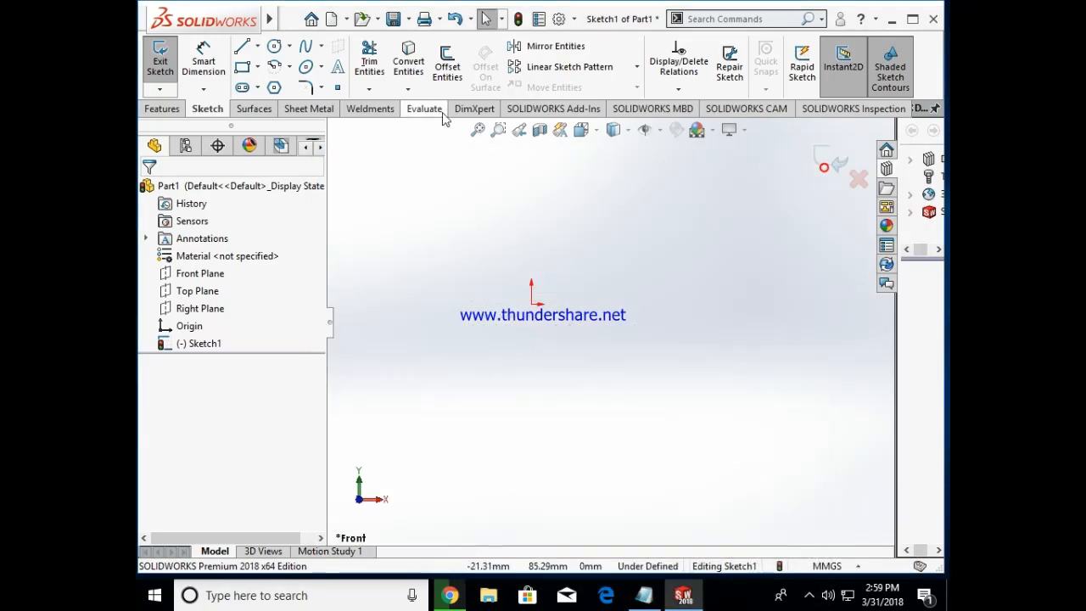
Step: Sketch three center rectangles: one about 85 by 101 mm, one about 30 by 67 mm, and a small narrow one below the second
left_click(258, 67)
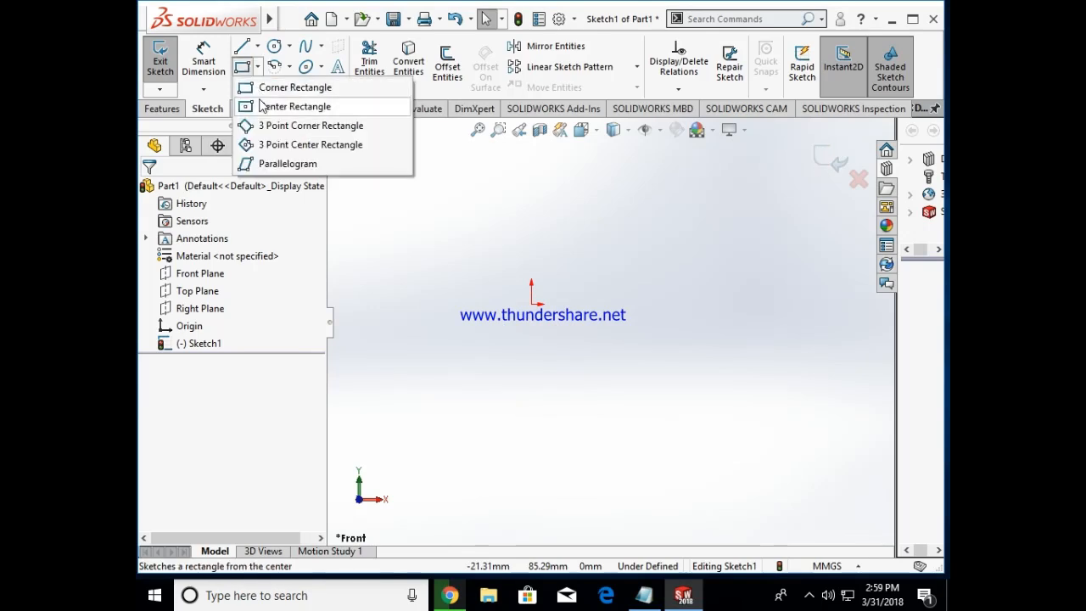
left_click(293, 104)
left_click(637, 339)
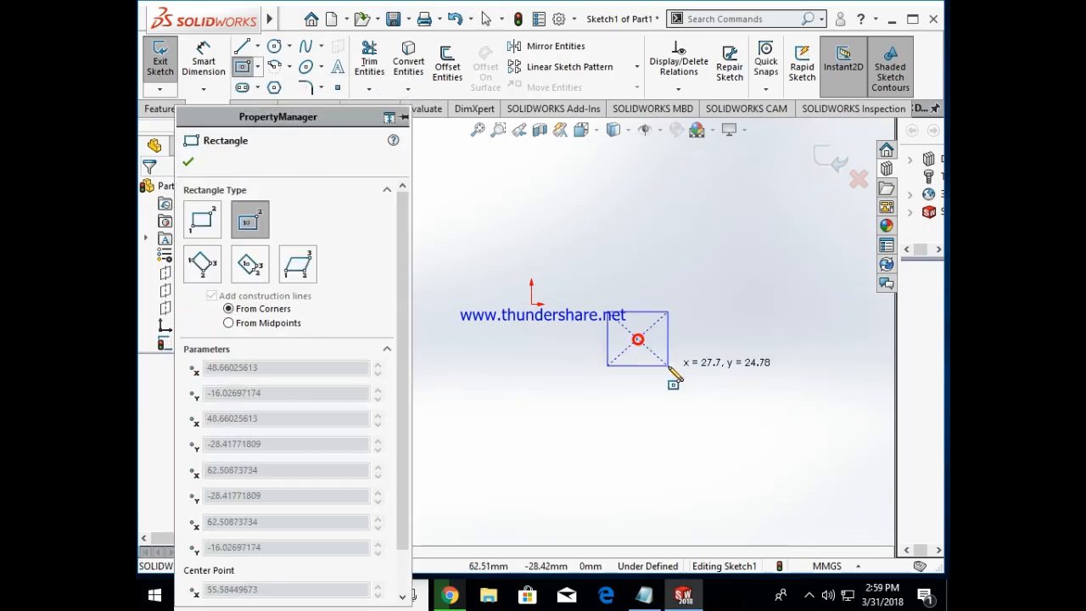
left_click(732, 448)
left_click(448, 275)
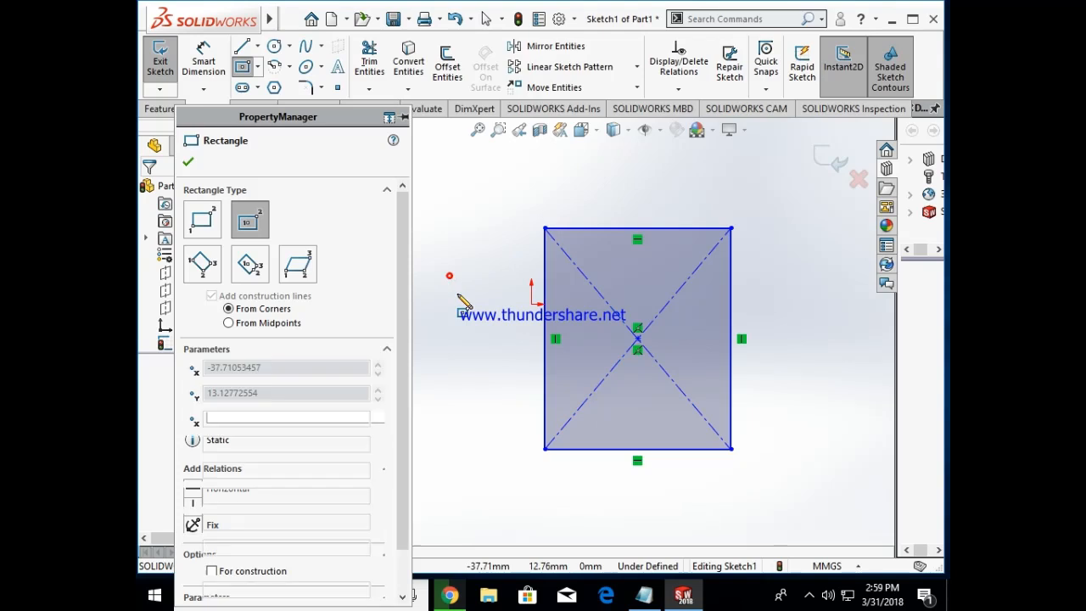
left_click(484, 348)
left_click(487, 402)
left_click(503, 449)
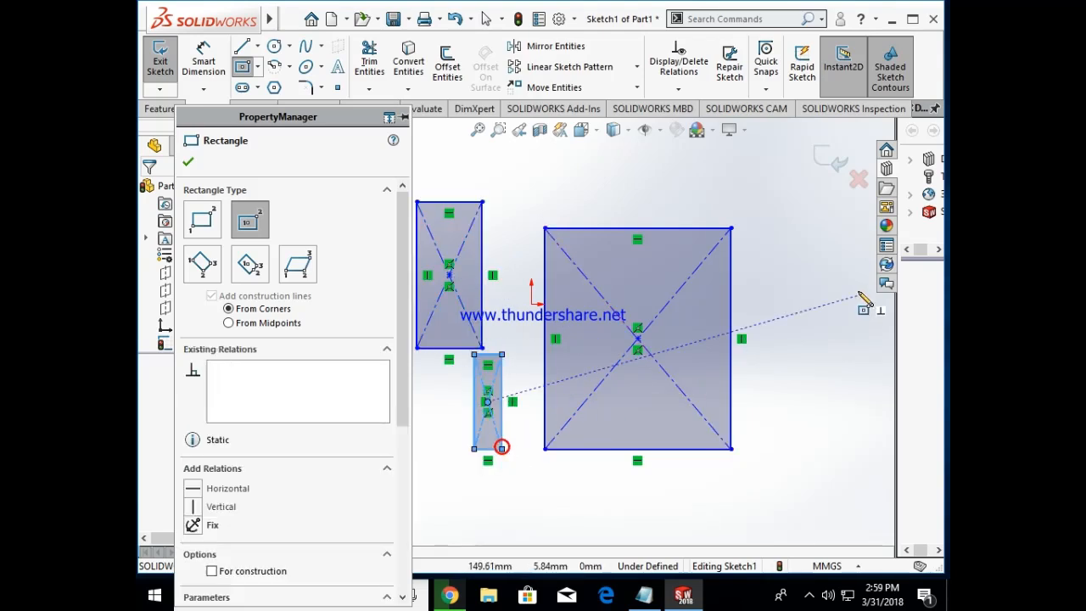
Step: Add a tall narrow center rectangle on the far side of the large one, and delete all the center rectangles
left_click(808, 331)
left_click(841, 449)
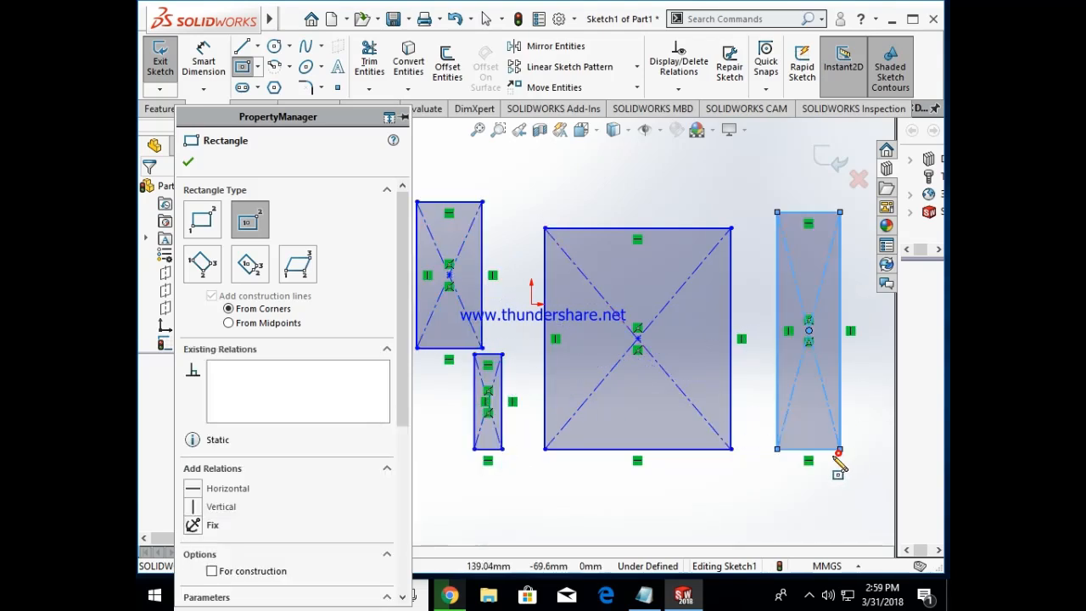
key("Escape")
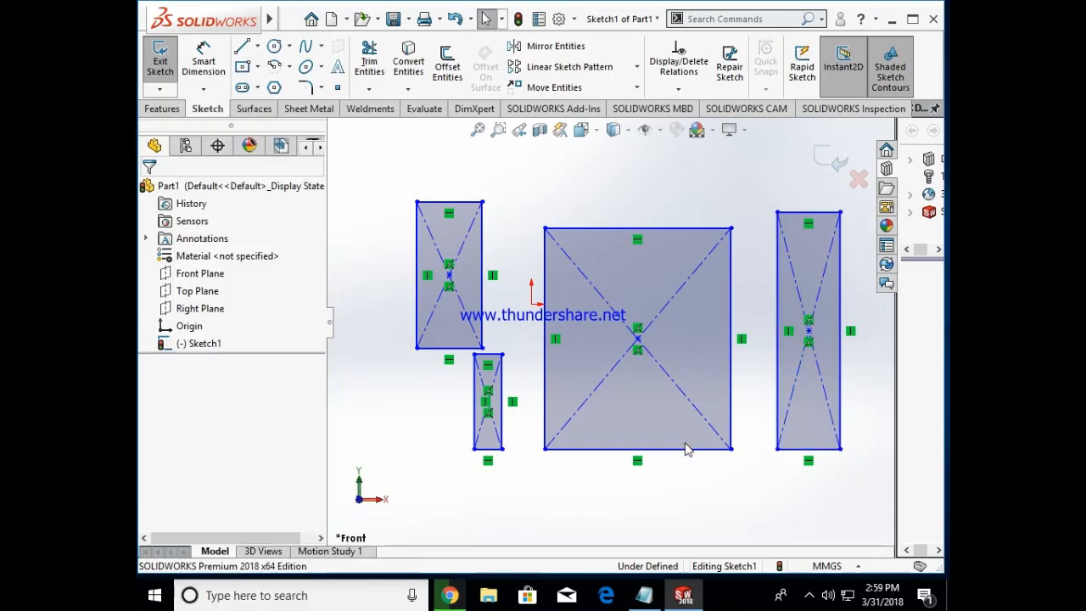
key("ctrl+a")
key("Delete")
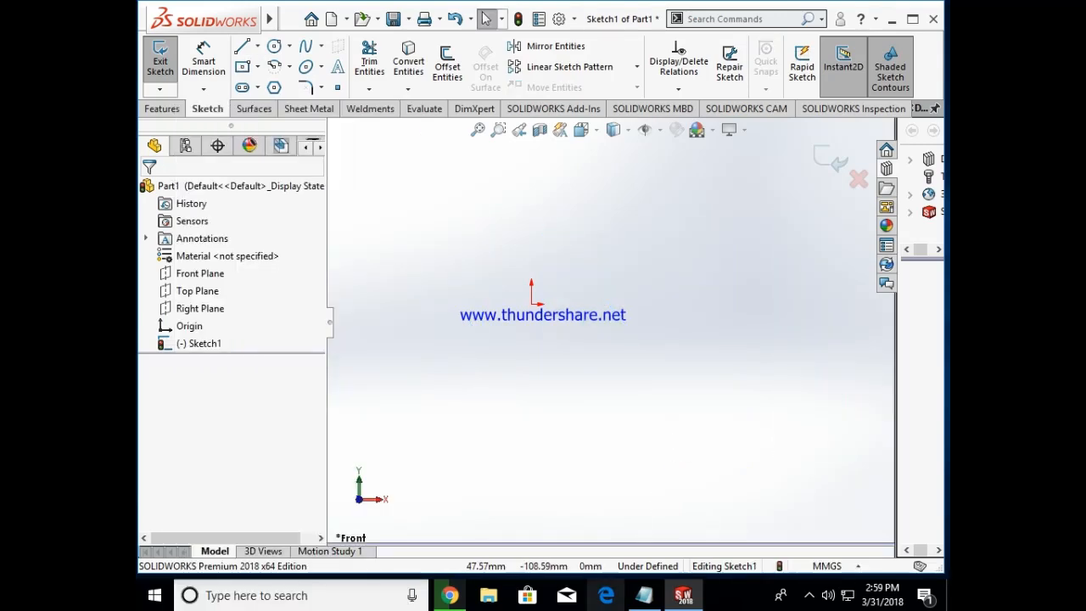
Step: Check the 3p corner rectangle method in the Notepad notes and return to SOLIDWORKS
left_click(644, 595)
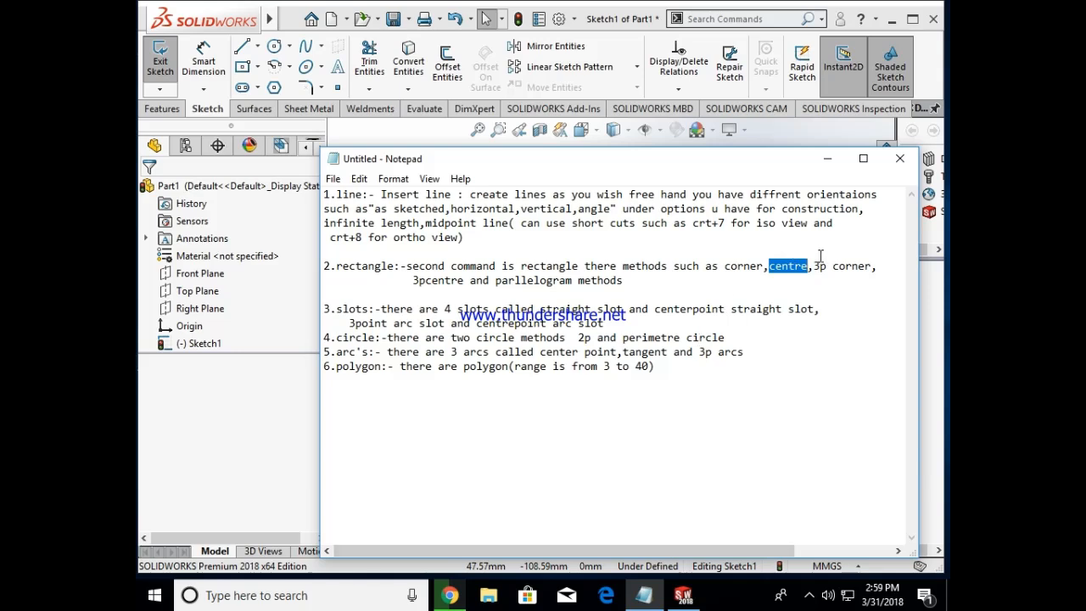
left_click_drag(814, 265, 864, 265)
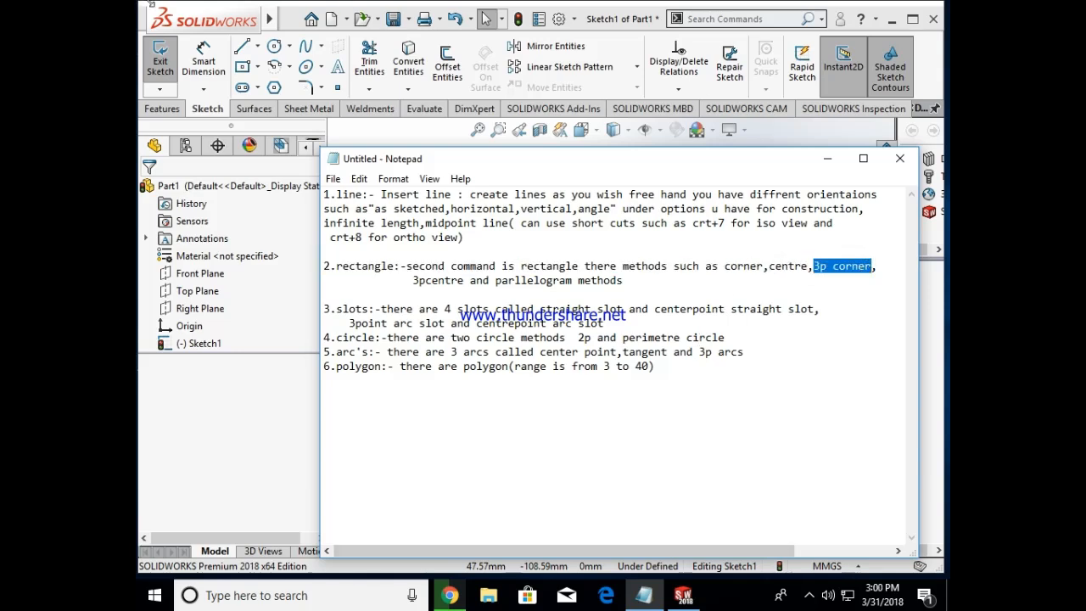
left_click(830, 158)
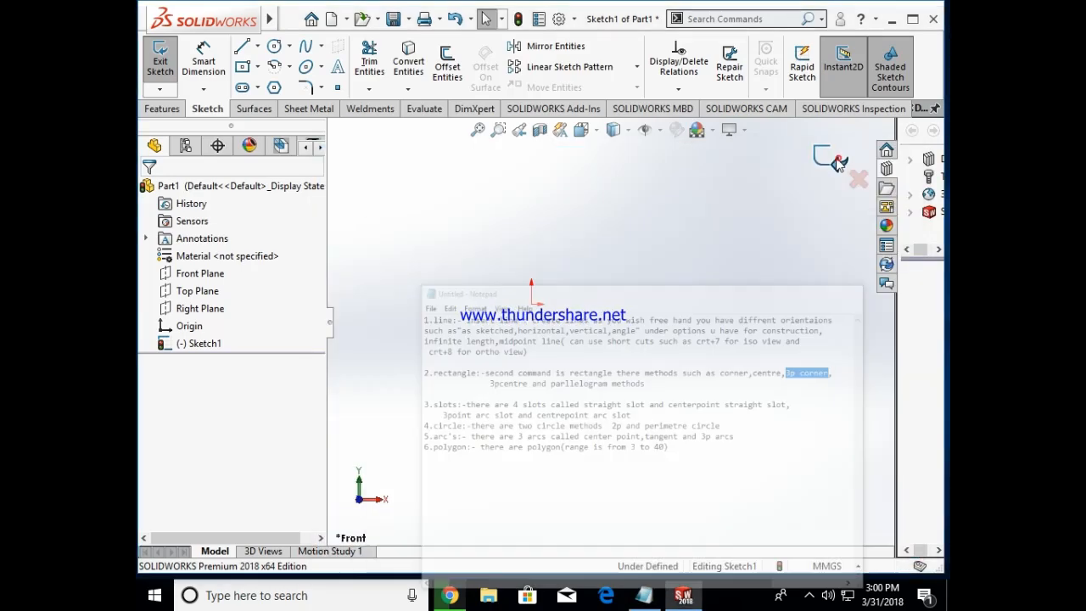
Step: Sketch two 3 point corner rectangles: a large slightly tilted one near the origin and an upright one about 44 by 58 mm beside it
left_click(257, 66)
left_click(273, 125)
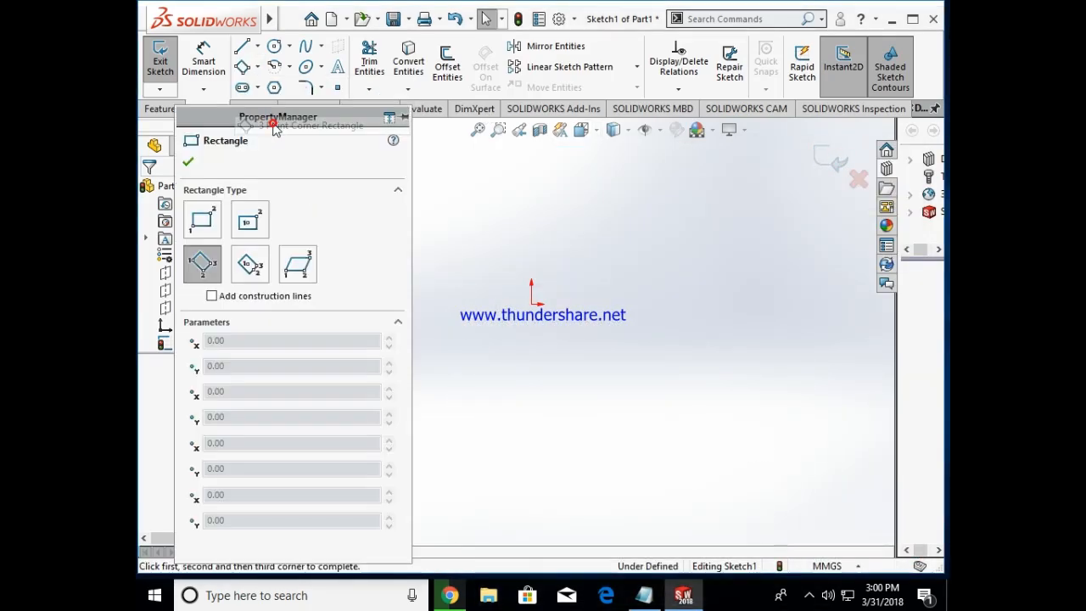
left_click(555, 441)
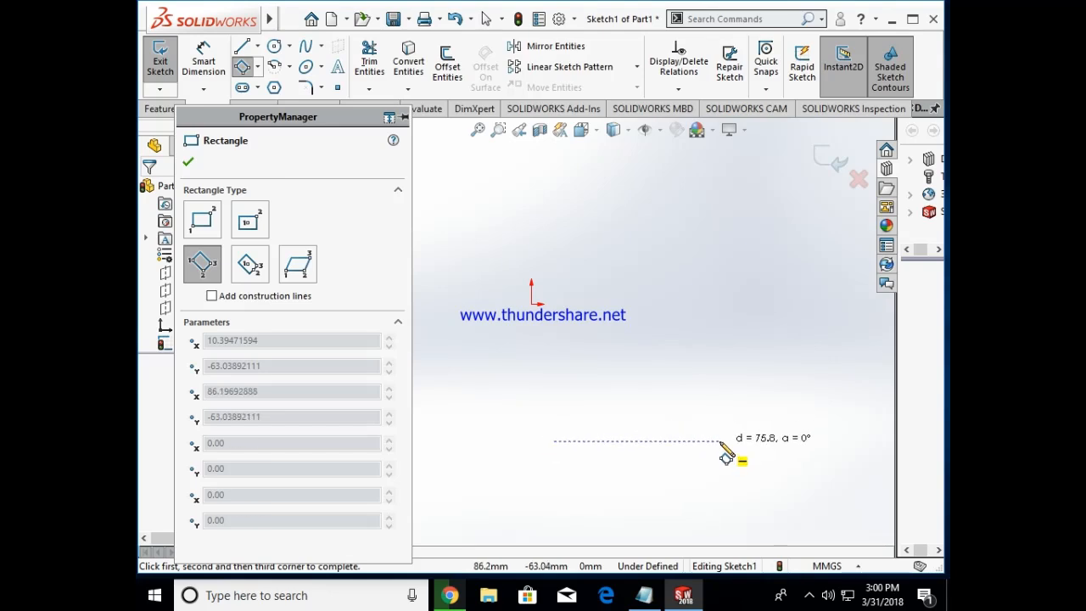
left_click(713, 430)
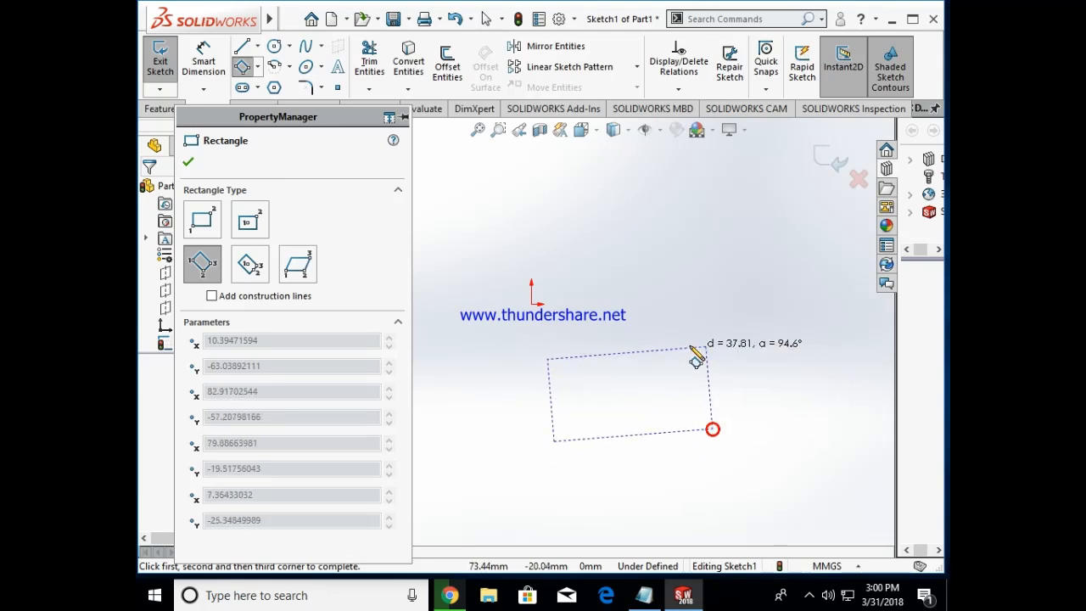
left_click(647, 246)
left_click(752, 402)
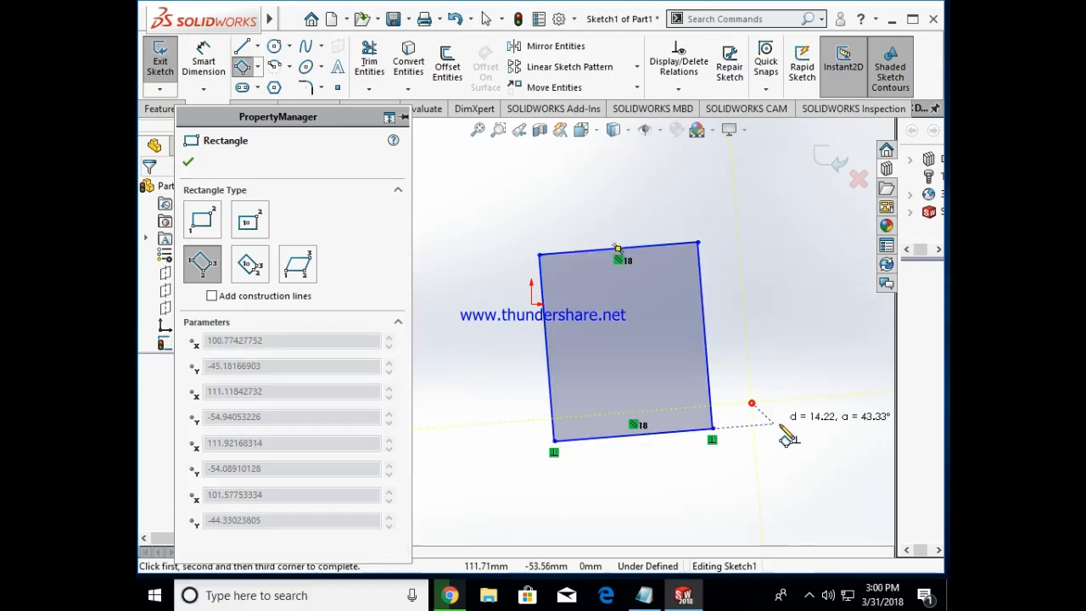
left_click(819, 287)
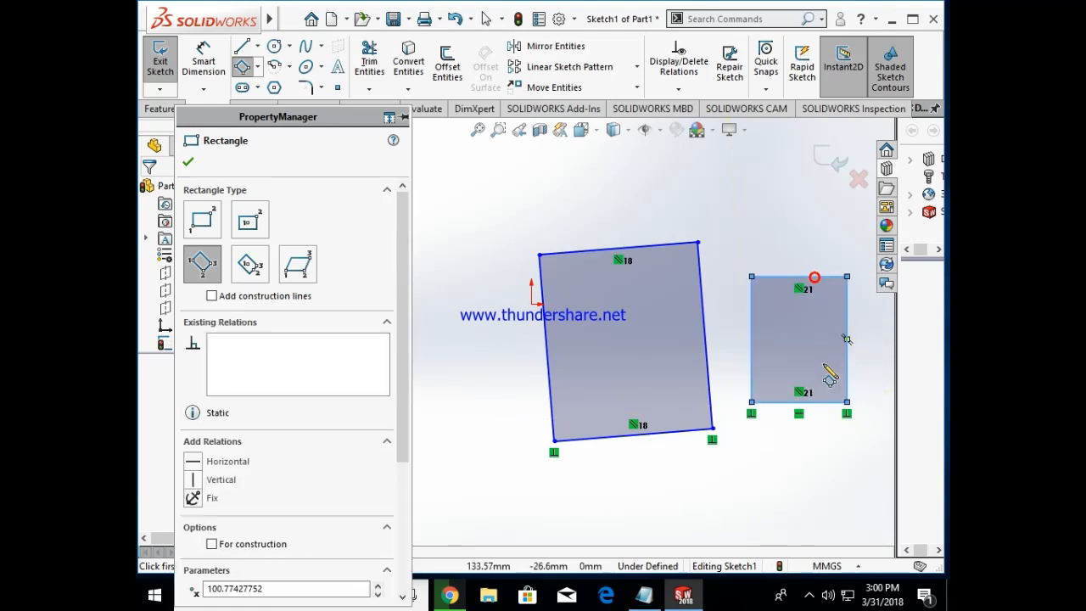
left_click(189, 163)
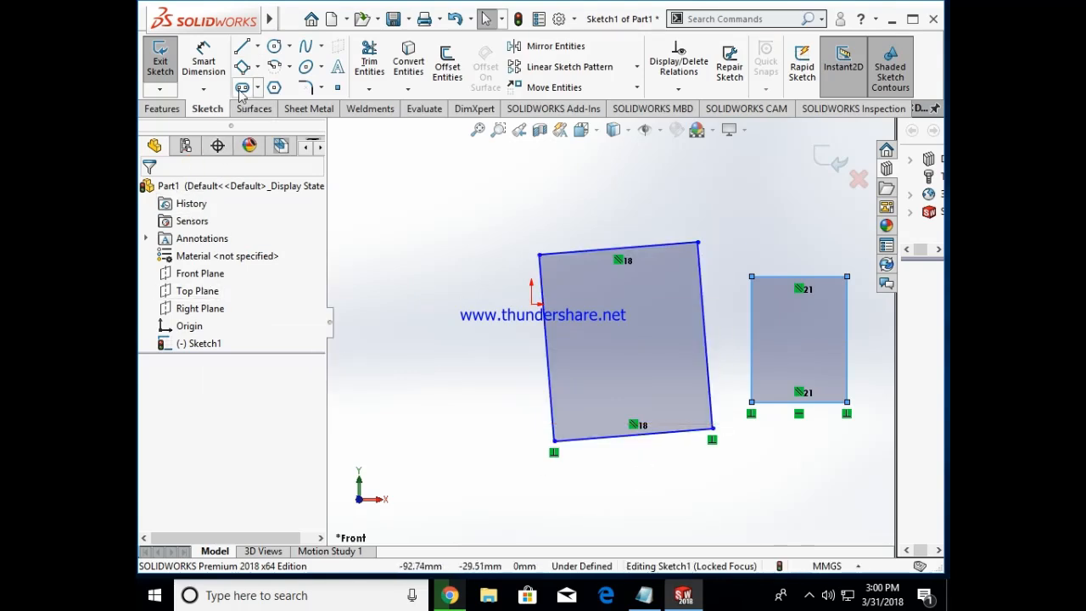
Step: Check the 3pcentre rectangle method in the Notepad notes and return to SOLIDWORKS
left_click(258, 66)
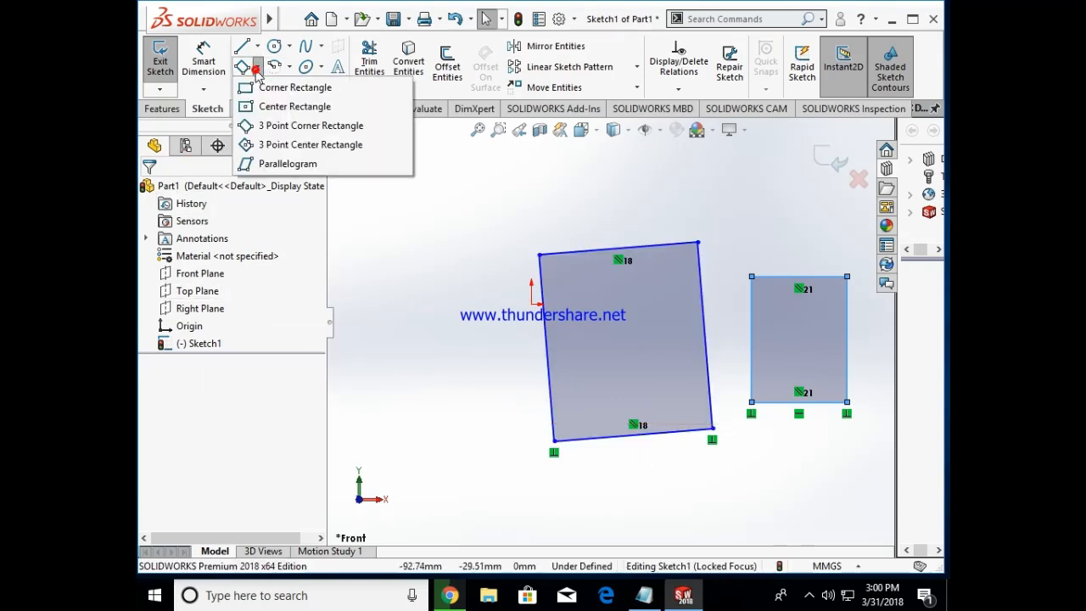
left_click(646, 594)
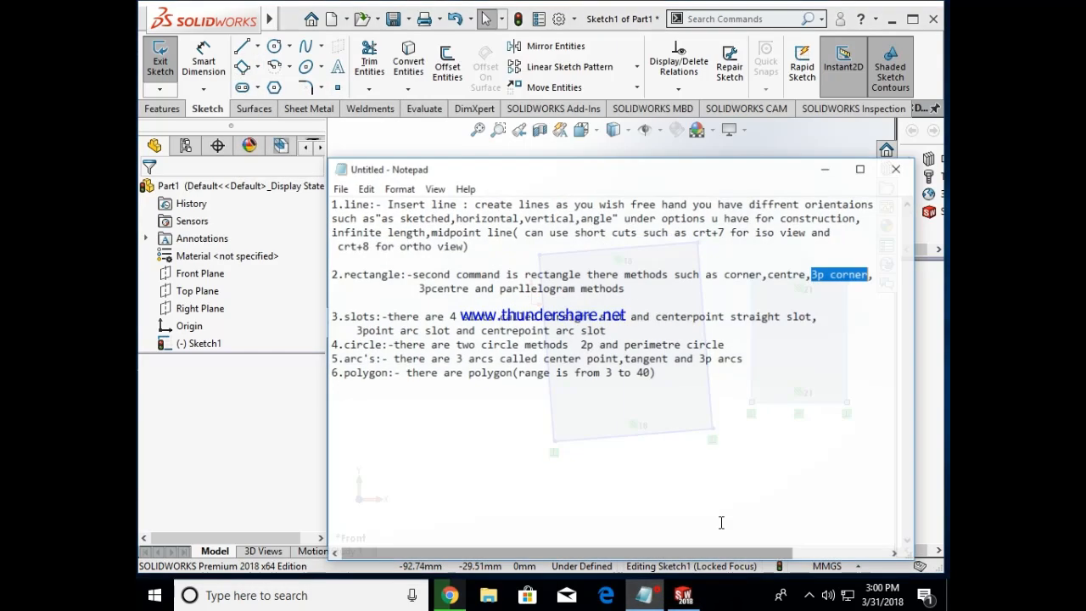
left_click_drag(407, 280, 463, 280)
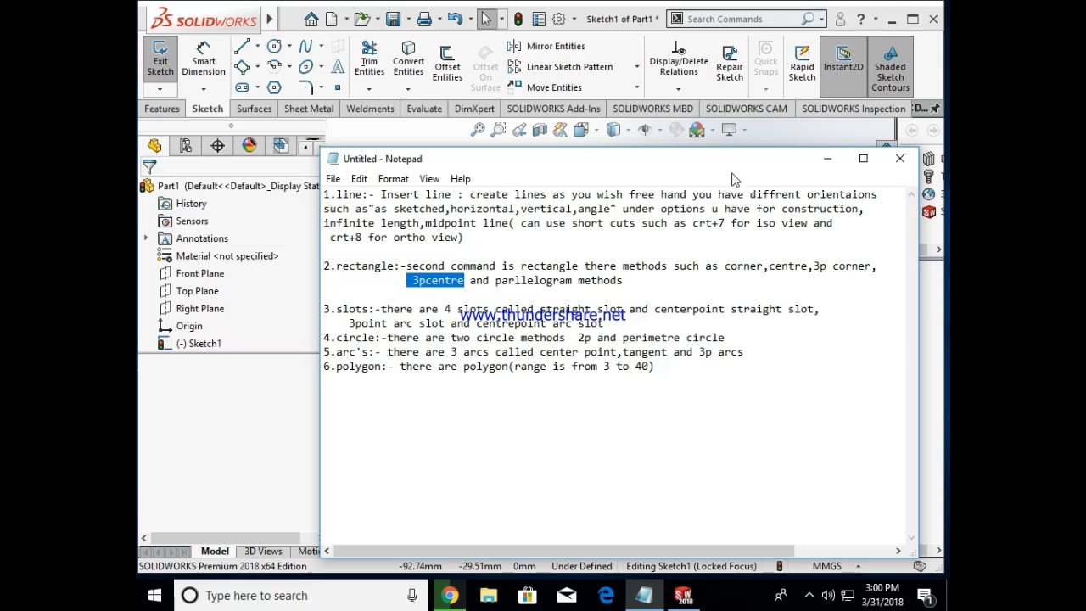
left_click(827, 159)
Step: Sketch two tilted 3 point center rectangles: a large one overlapping the tilted corner rectangle near the origin and a smaller one above the existing rectangles
left_click(259, 66)
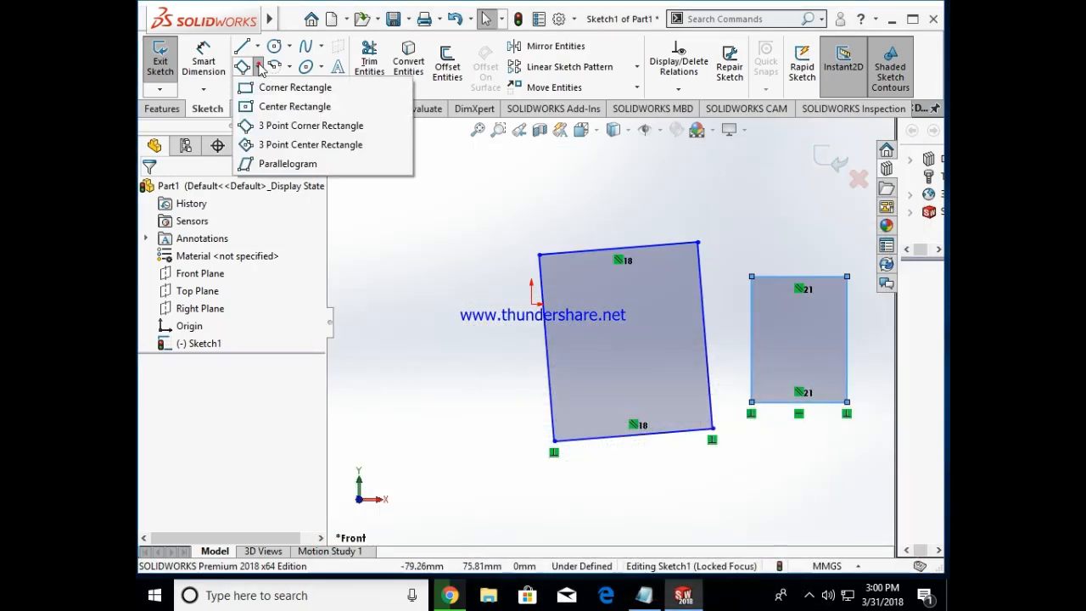
left_click(273, 145)
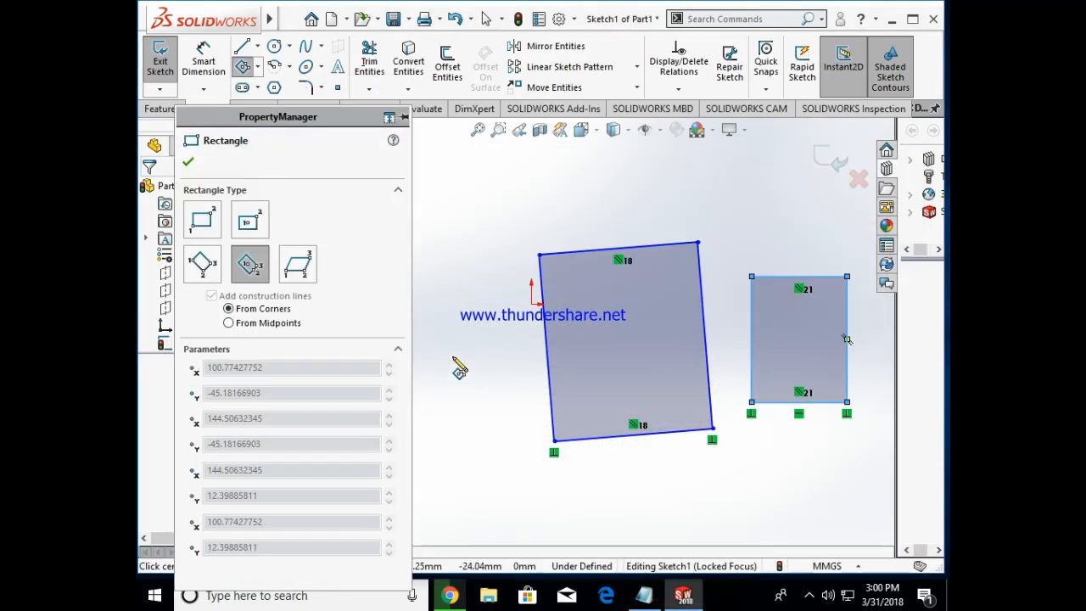
left_click(452, 357)
left_click(518, 382)
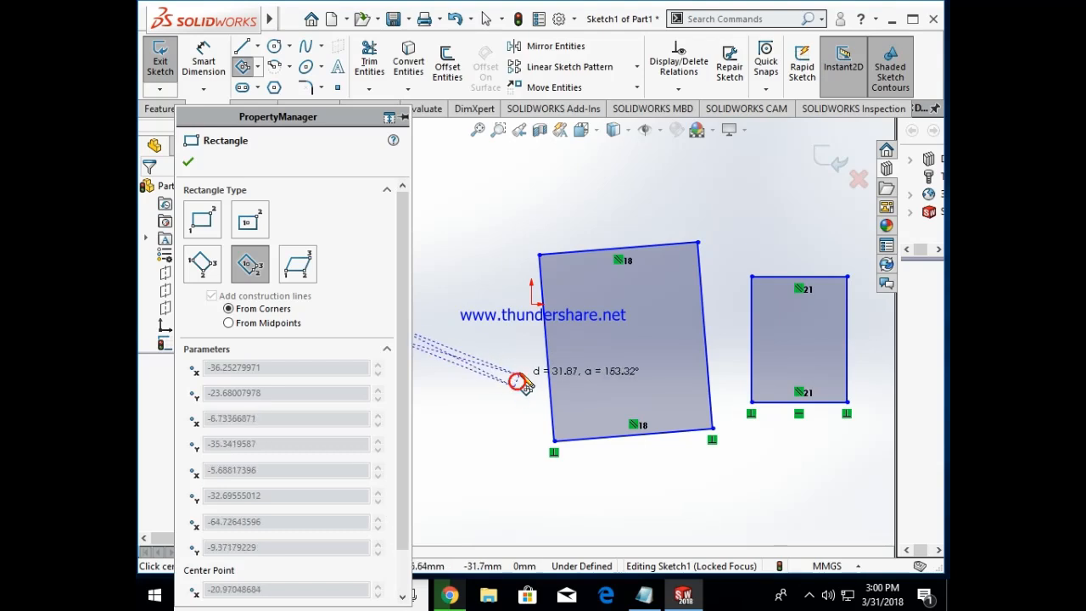
left_click(452, 244)
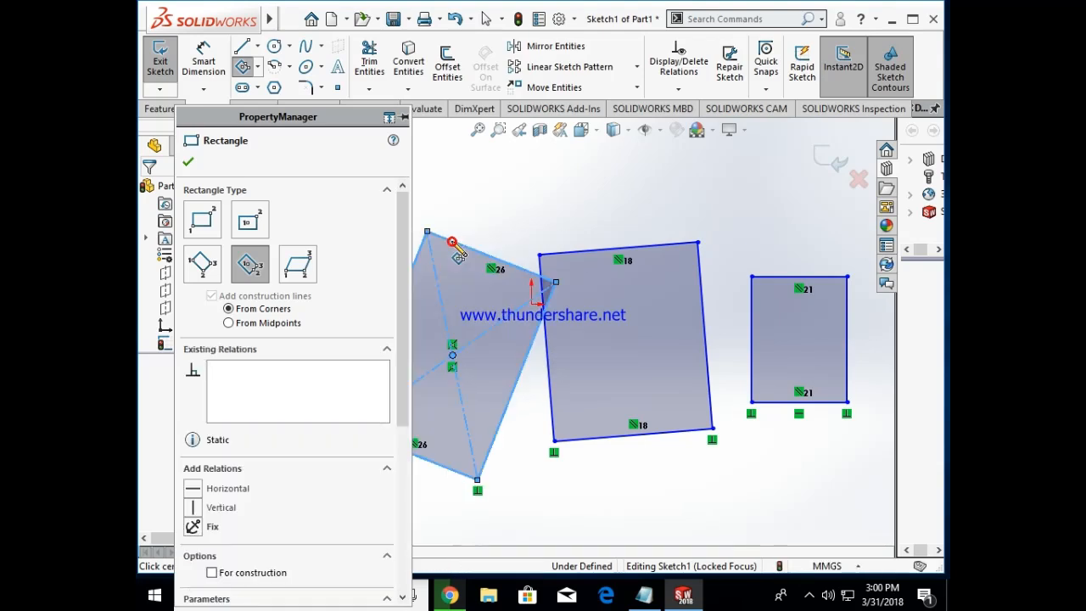
left_click(713, 195)
left_click(792, 209)
left_click(797, 165)
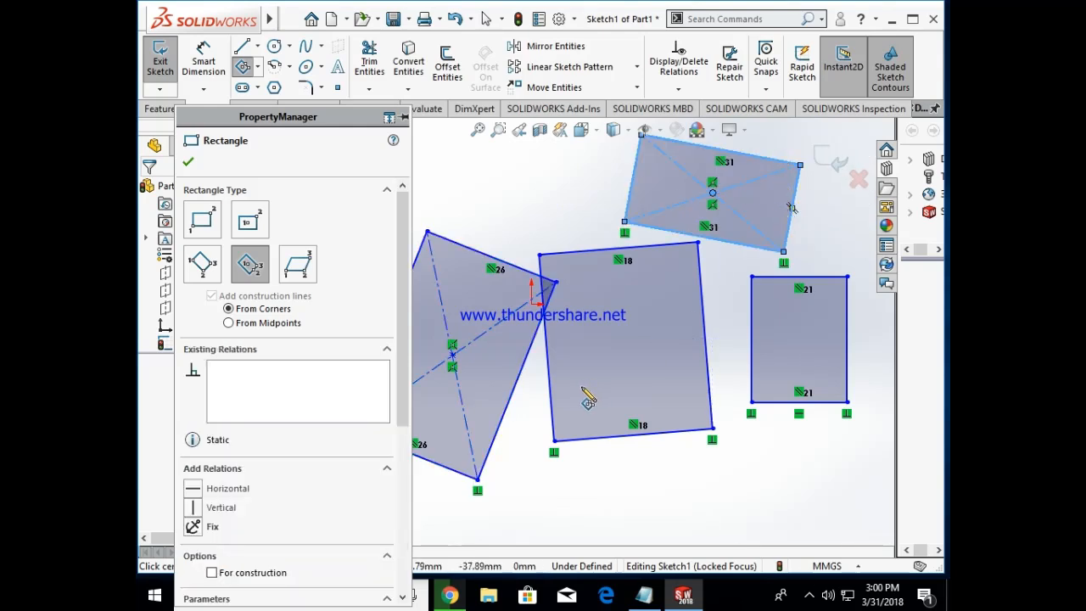
Step: Undo the last 3 point center rectangle and delete all the remaining rectangles
key("ctrl+z")
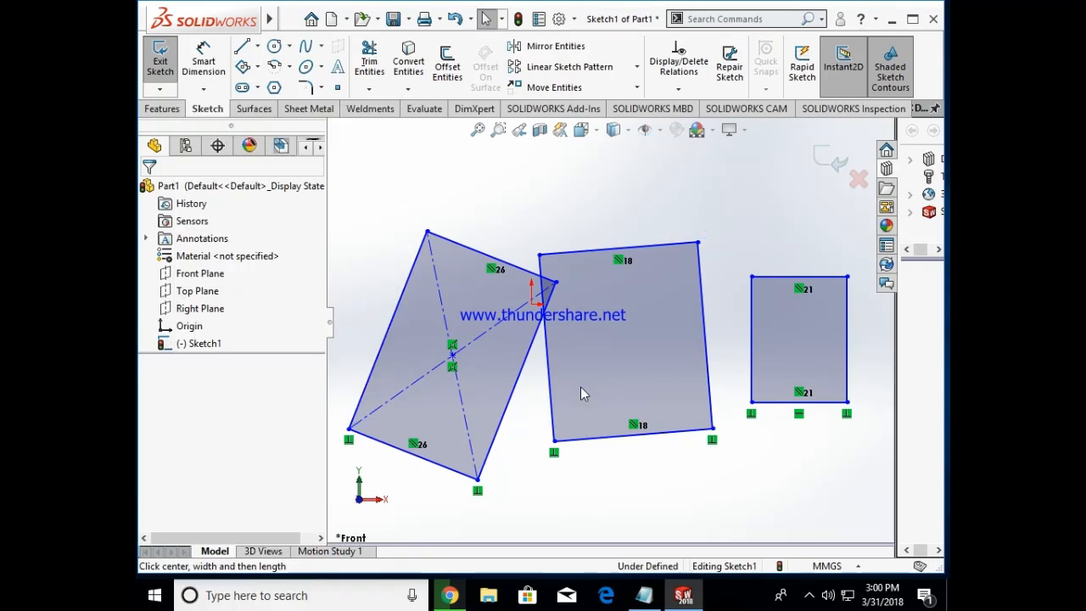
key("ctrl+a")
key("Delete")
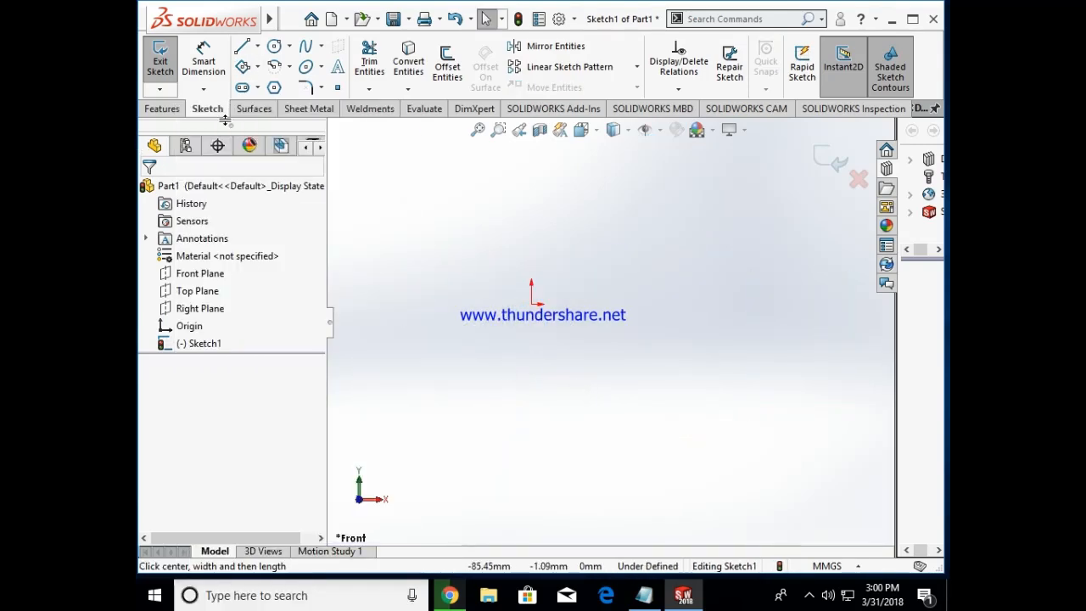
Step: In the Notepad rectangle note, add "for this methods u need" after the parallelogram methods and "2 lines as reference" on a new line
left_click(644, 595)
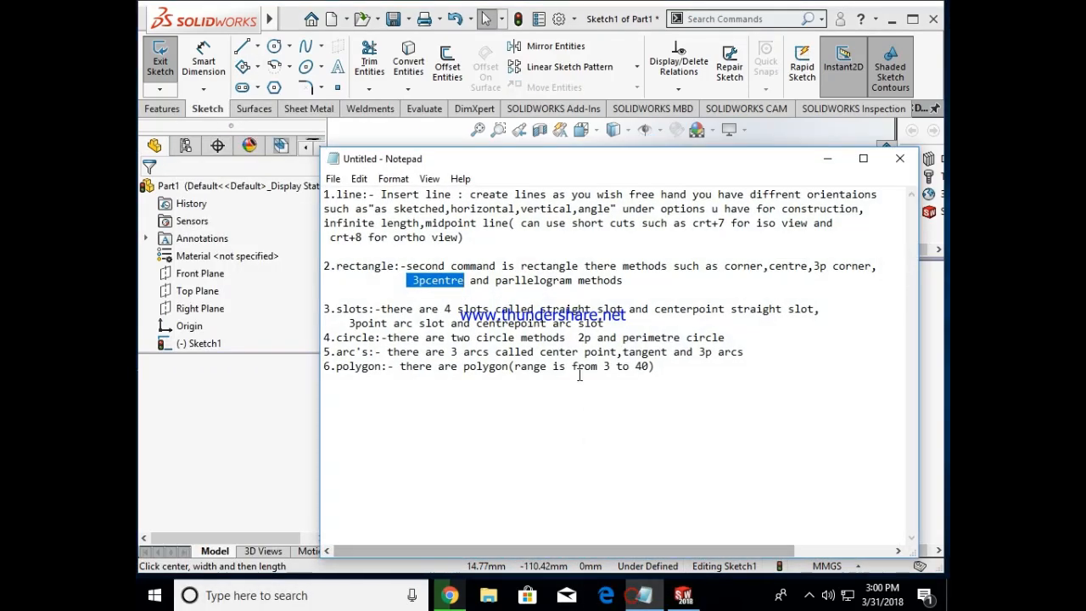
left_click_drag(495, 283, 629, 284)
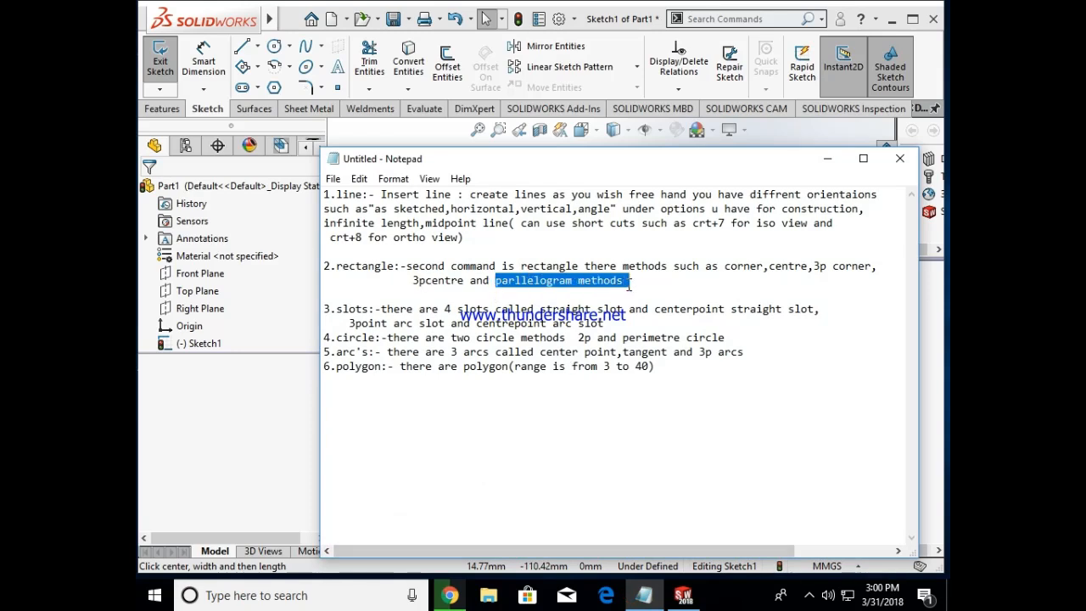
left_click(637, 286)
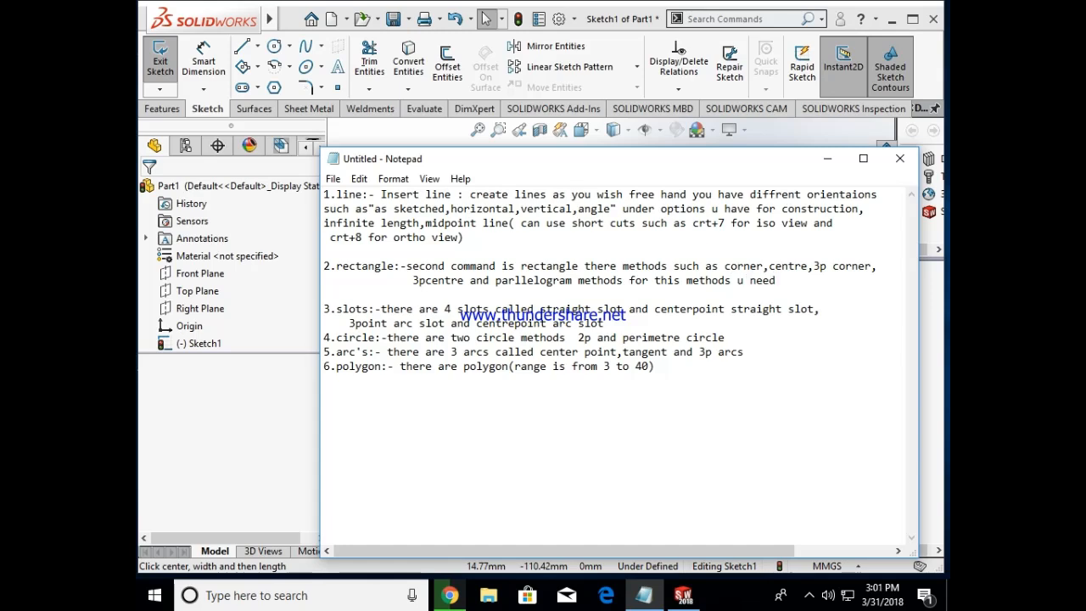
key("Return")
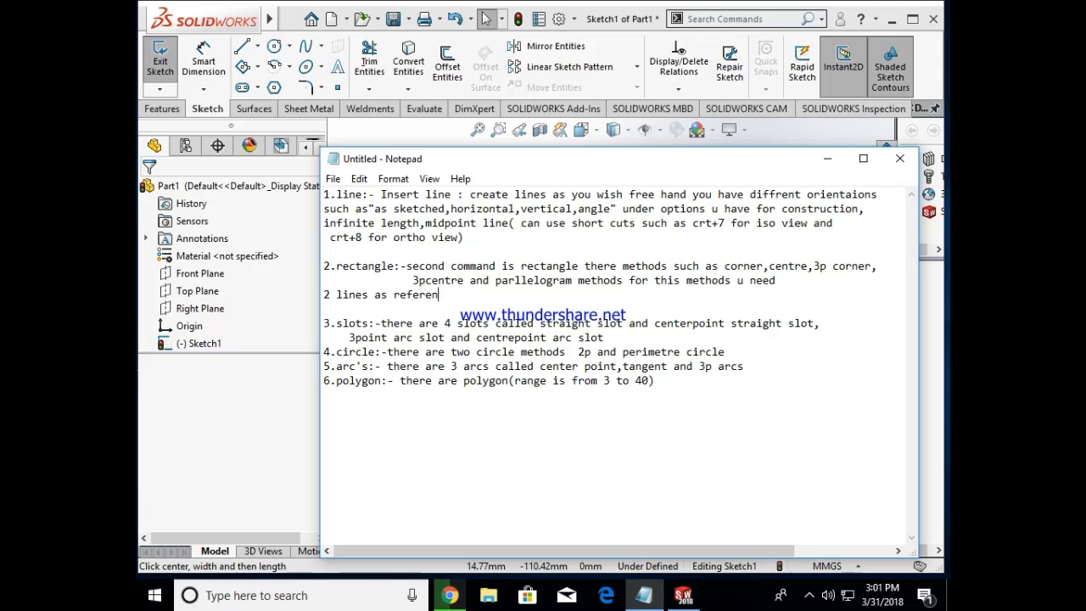
key("Return")
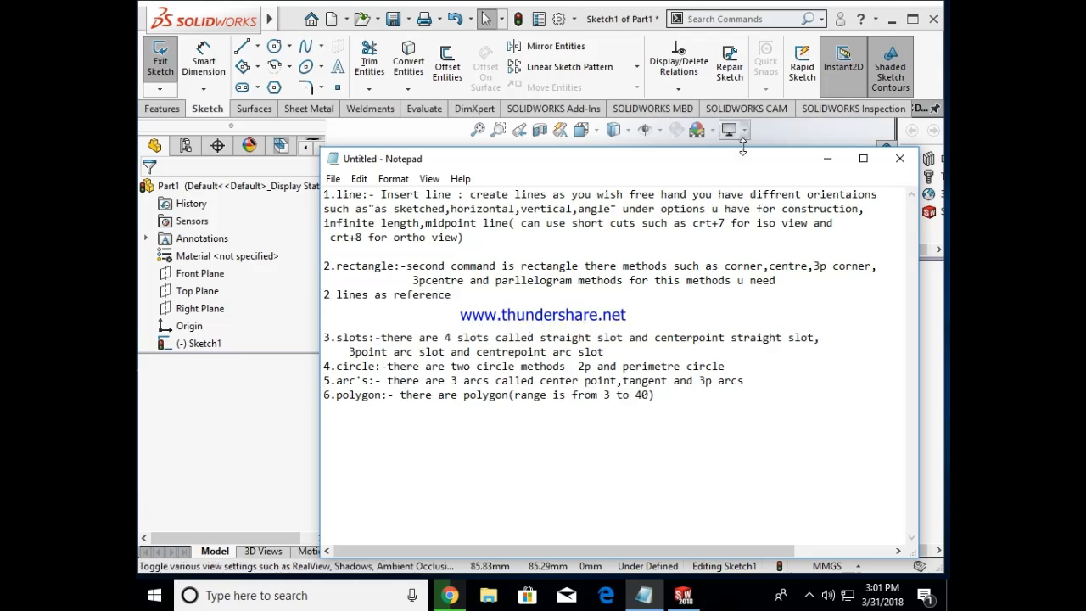
Step: Return to SOLIDWORKS and sketch two connected lines forming an open V as parallelogram references
left_click(827, 159)
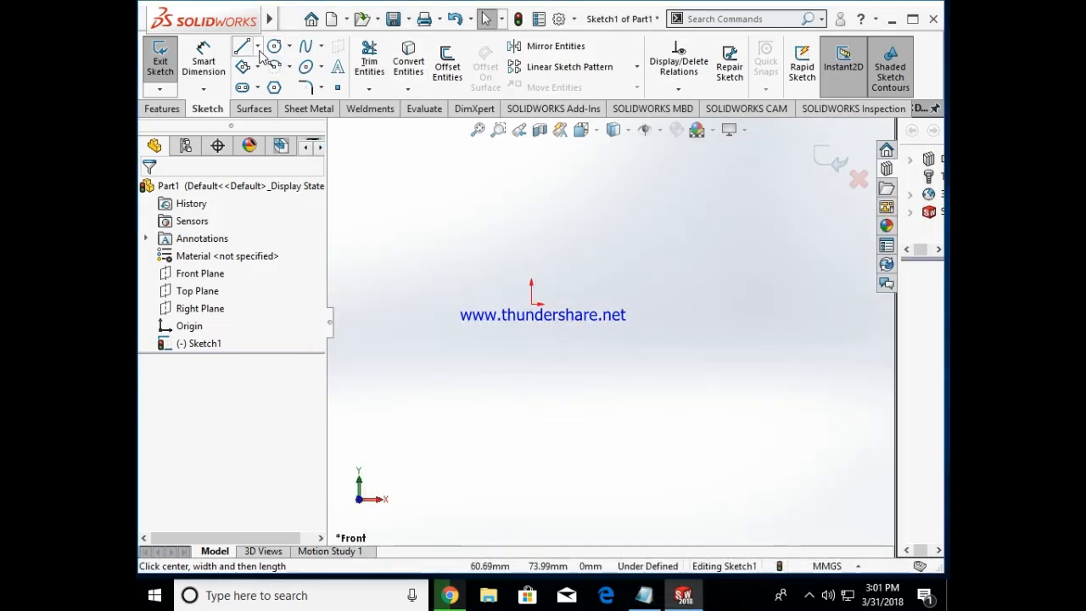
left_click(244, 49)
left_click(545, 237)
left_click(633, 379)
left_click(776, 328)
key("Escape")
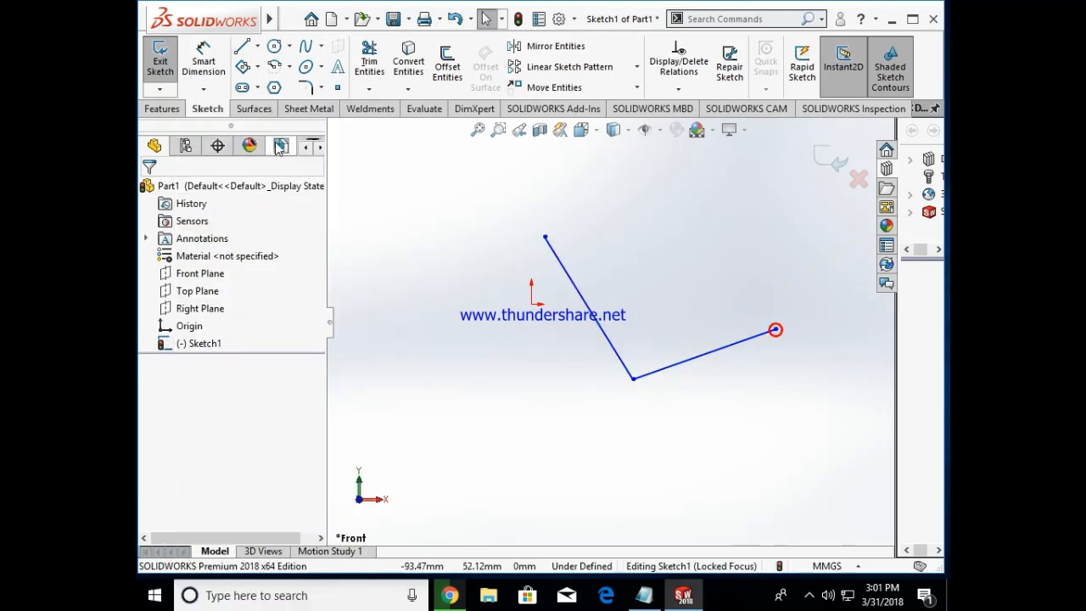
left_click(257, 66)
left_click(268, 163)
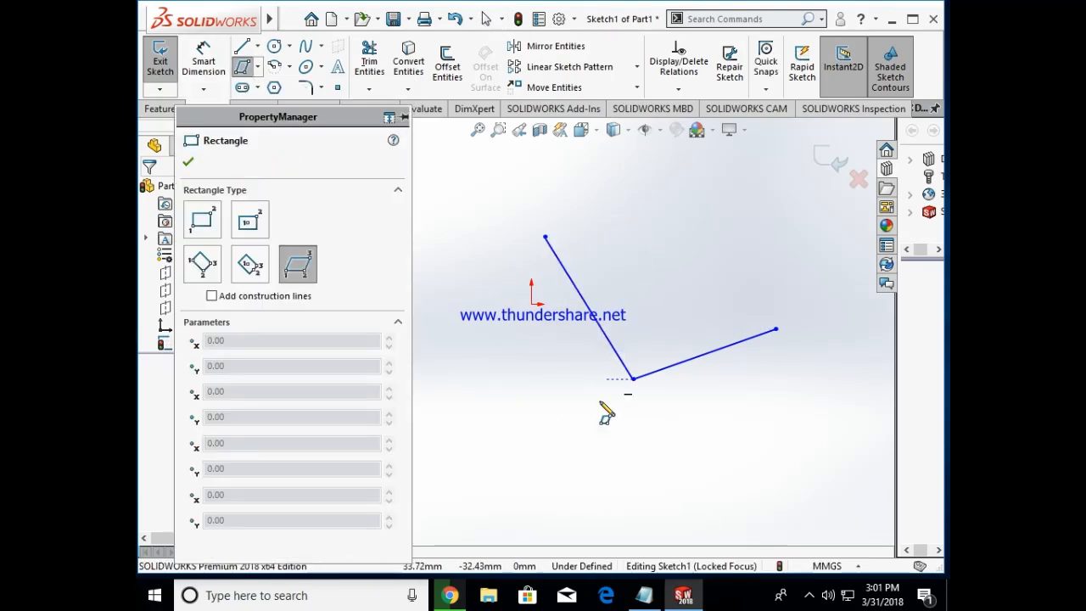
left_click(537, 445)
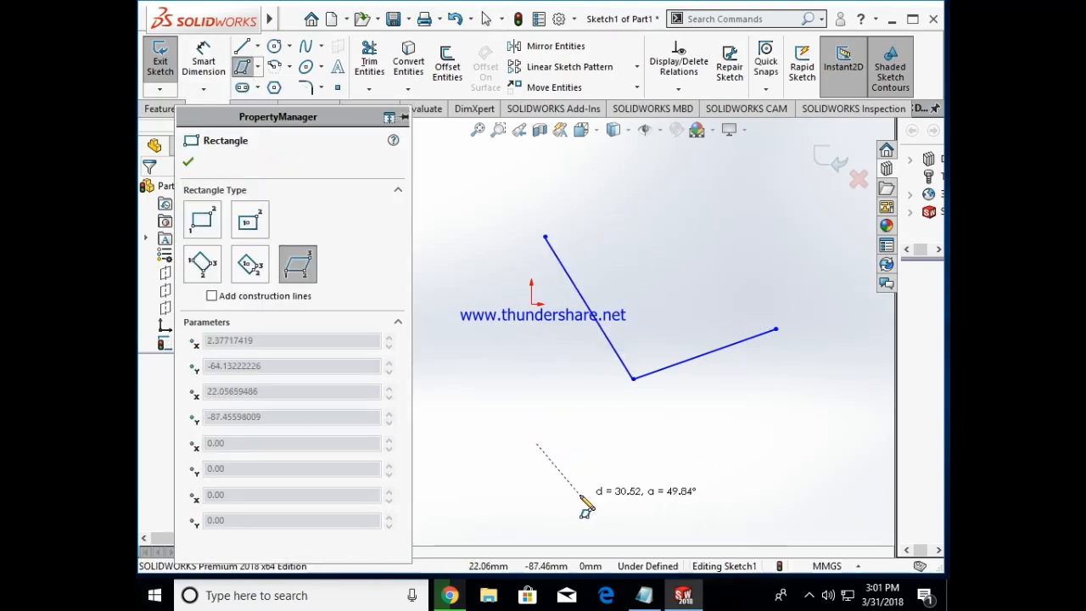
key("Escape")
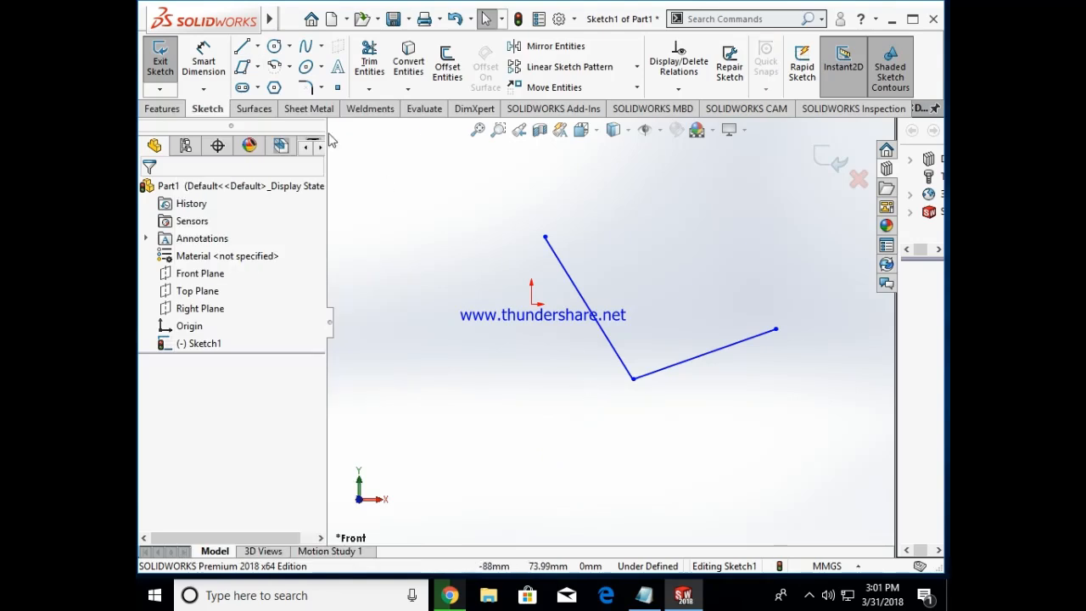
Step: Sketch a parallelogram from a point on the first line through the shared corner to the free end of the second line
left_click(244, 68)
left_click(563, 265)
left_click(633, 378)
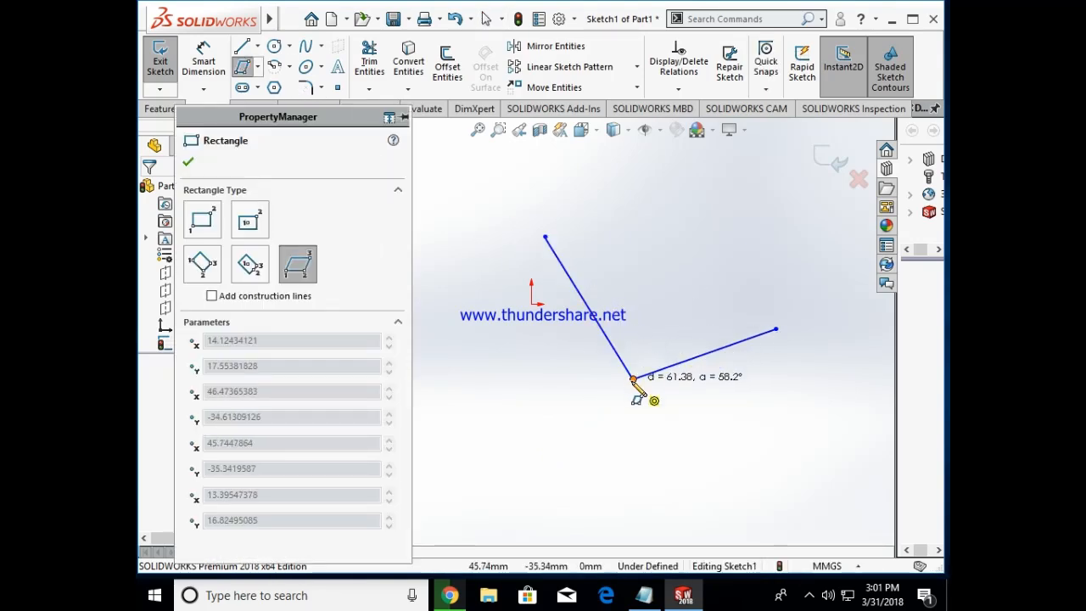
left_click(776, 329)
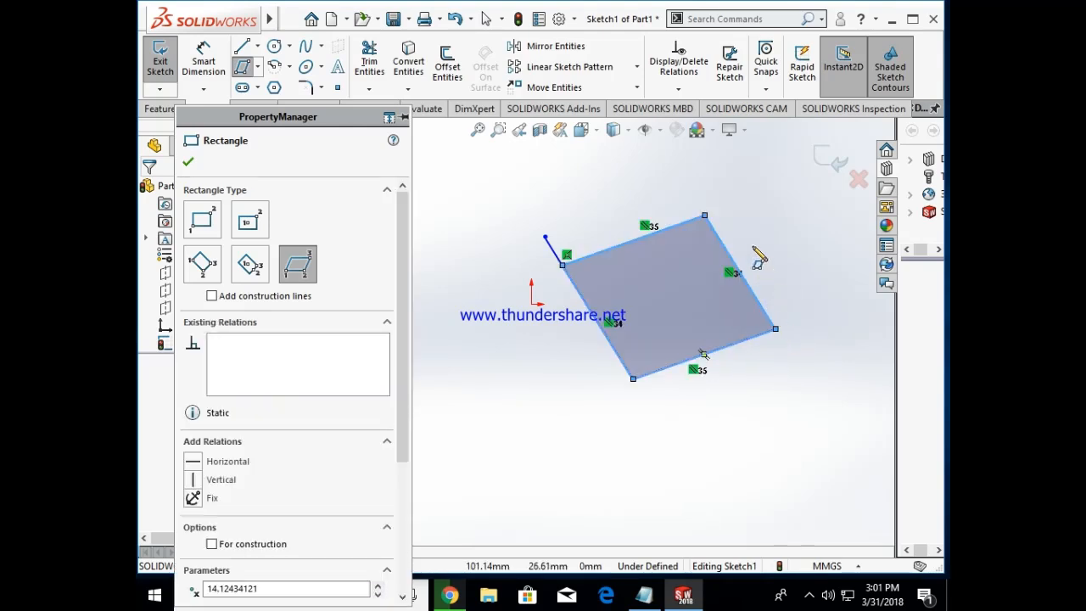
key("Escape")
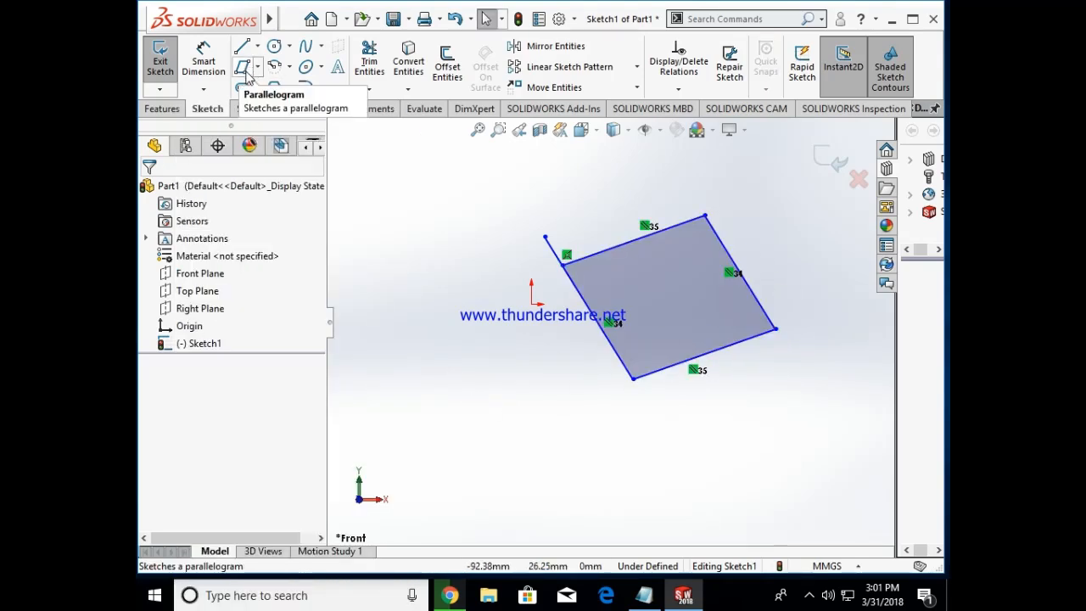
Step: Sketch a freestanding parallelogram below and to the left of the existing one, with its second side about 38 mm long
left_click(247, 75)
left_click(422, 337)
left_click(503, 445)
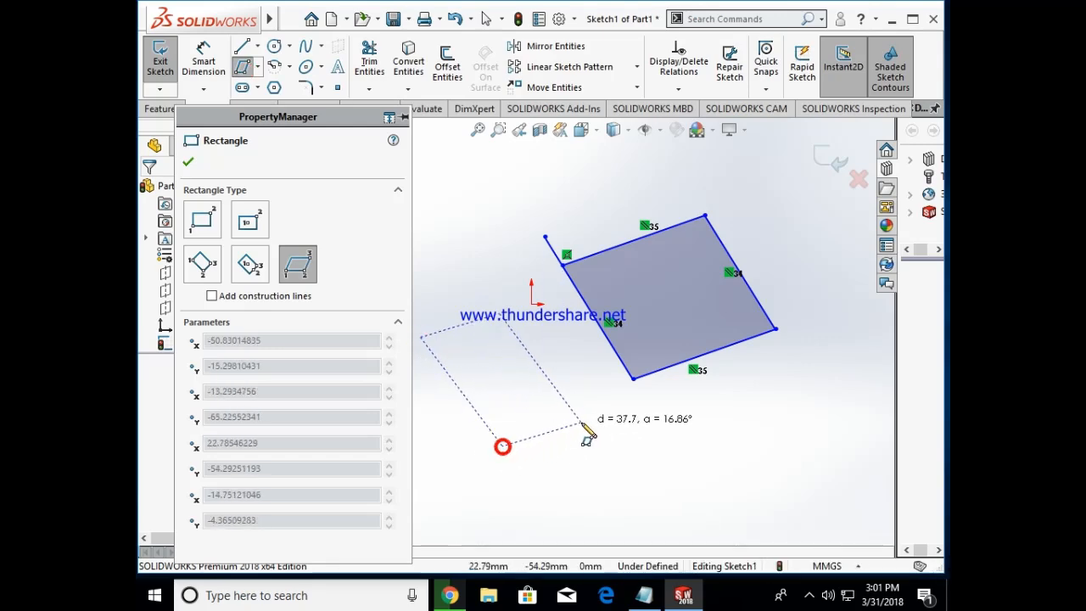
left_click(583, 422)
key("Escape")
Step: Delete all sketch entities and highlight the straight slot wording of the slots note in Notepad
key("ctrl+a")
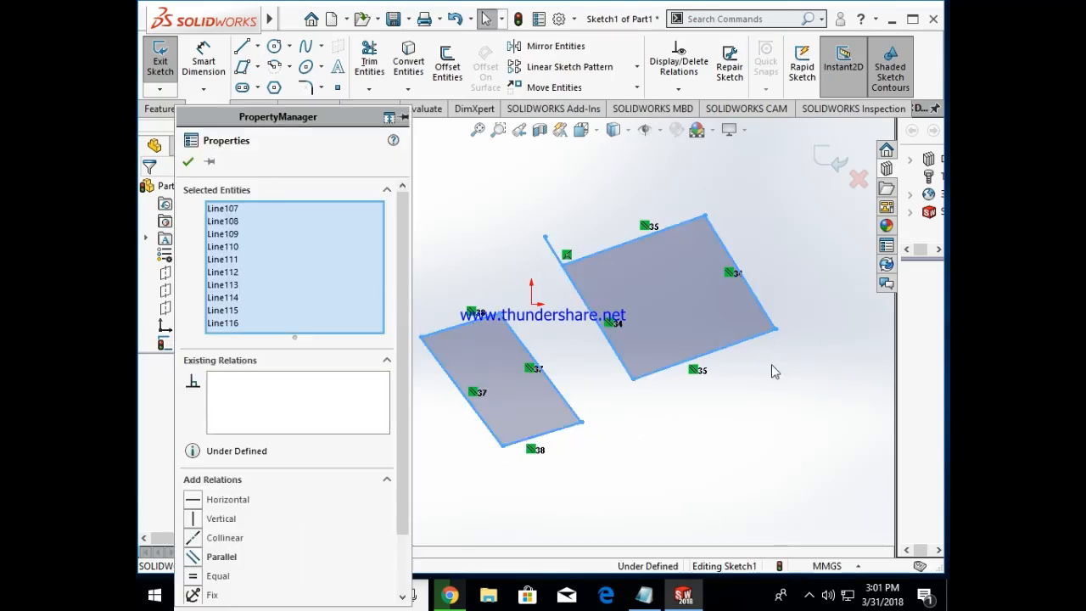
key("Delete")
left_click(644, 595)
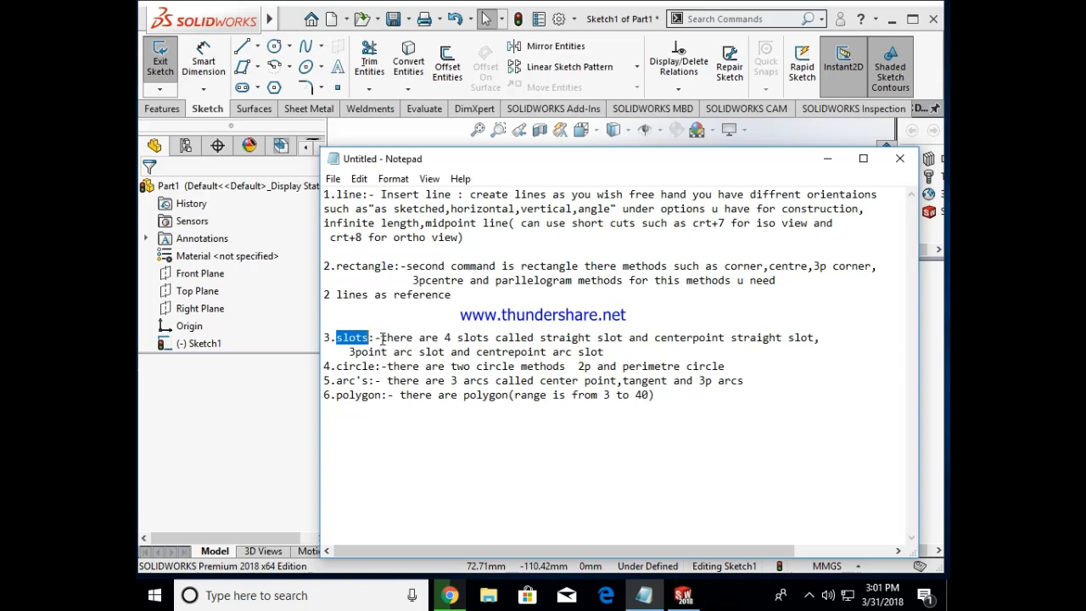
left_click_drag(473, 340, 567, 338)
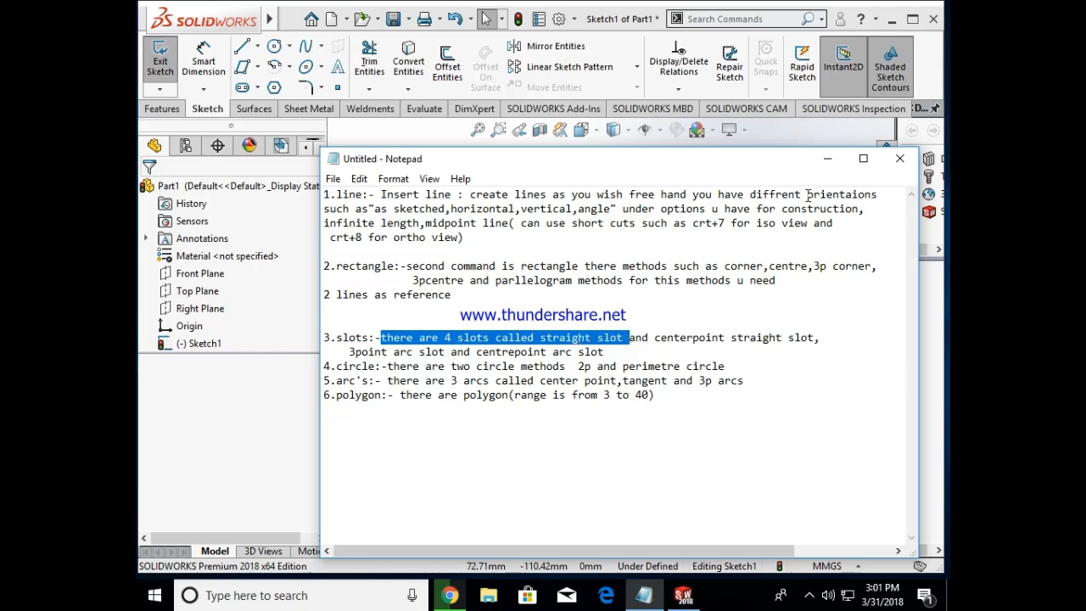
Step: Return to SOLIDWORKS and sketch a horizontal straight slot below the origin, about 96 mm between centers and 50 mm wide
left_click(828, 159)
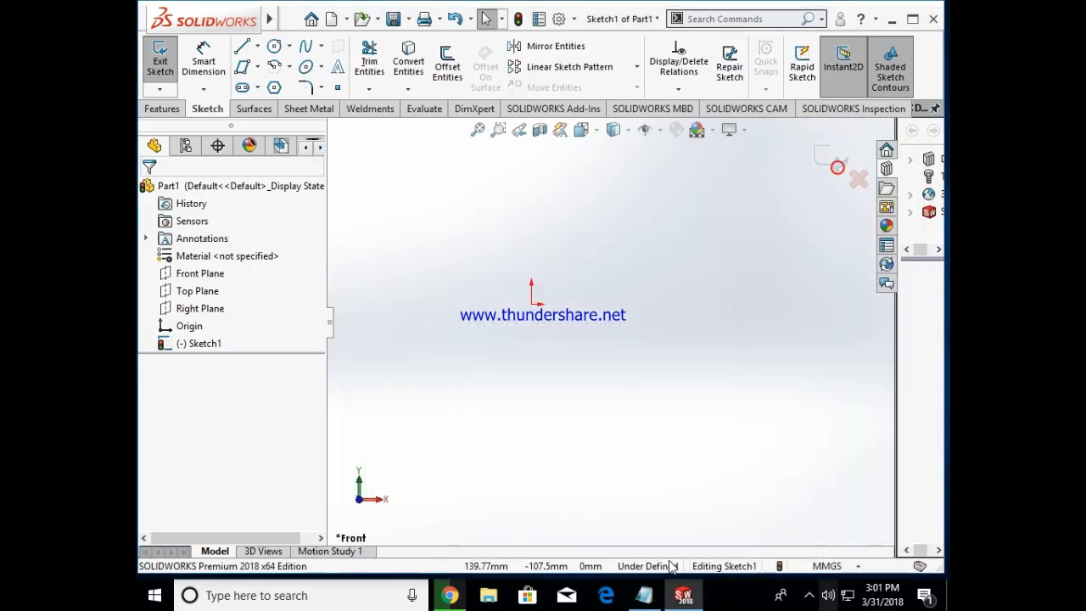
left_click(257, 87)
left_click(258, 109)
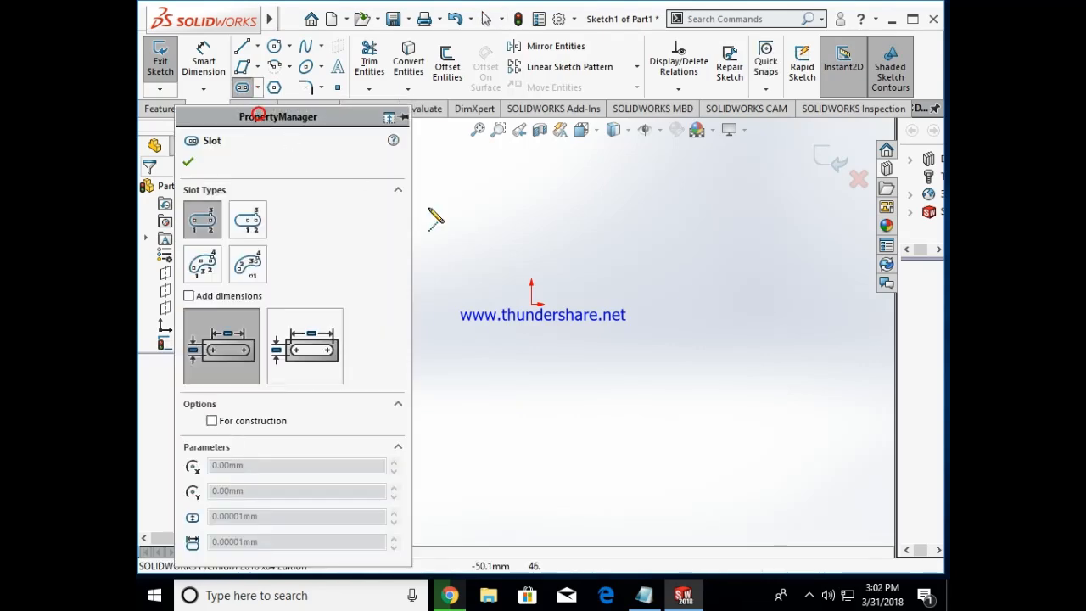
left_click(566, 388)
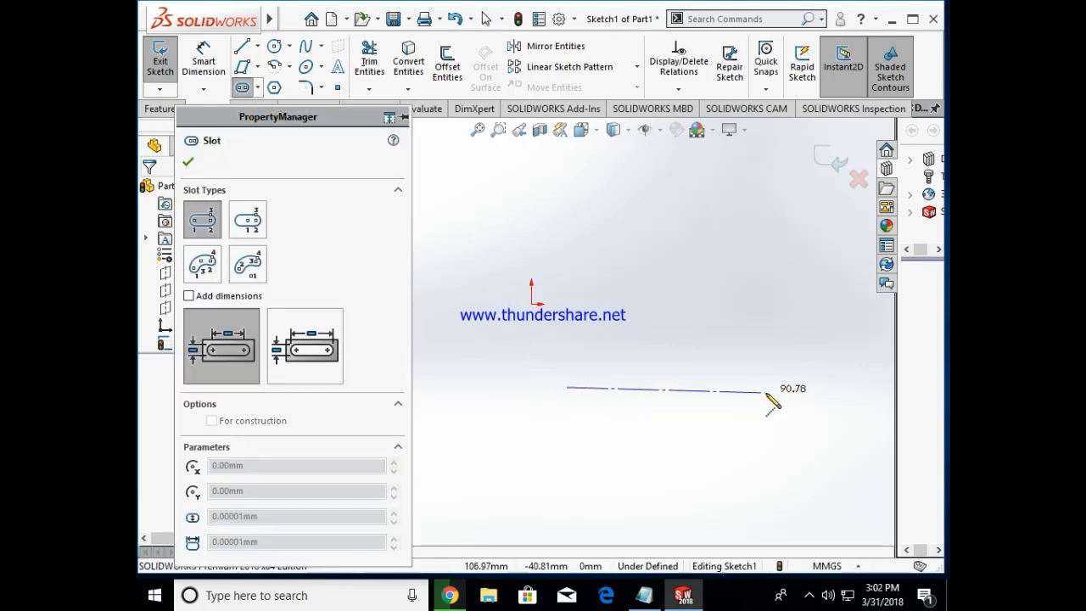
left_click(776, 387)
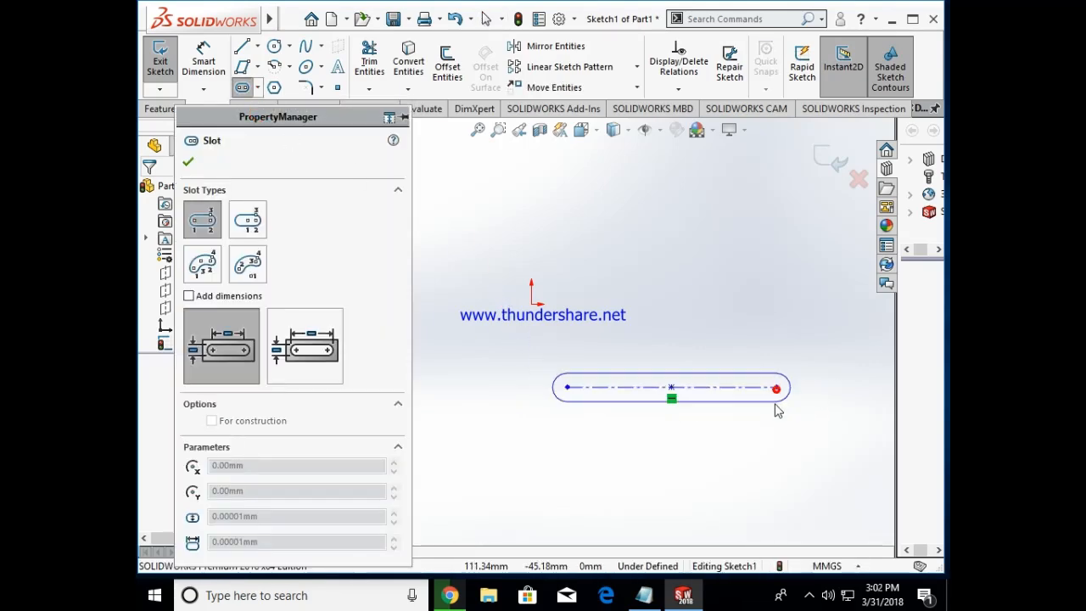
left_click(778, 440)
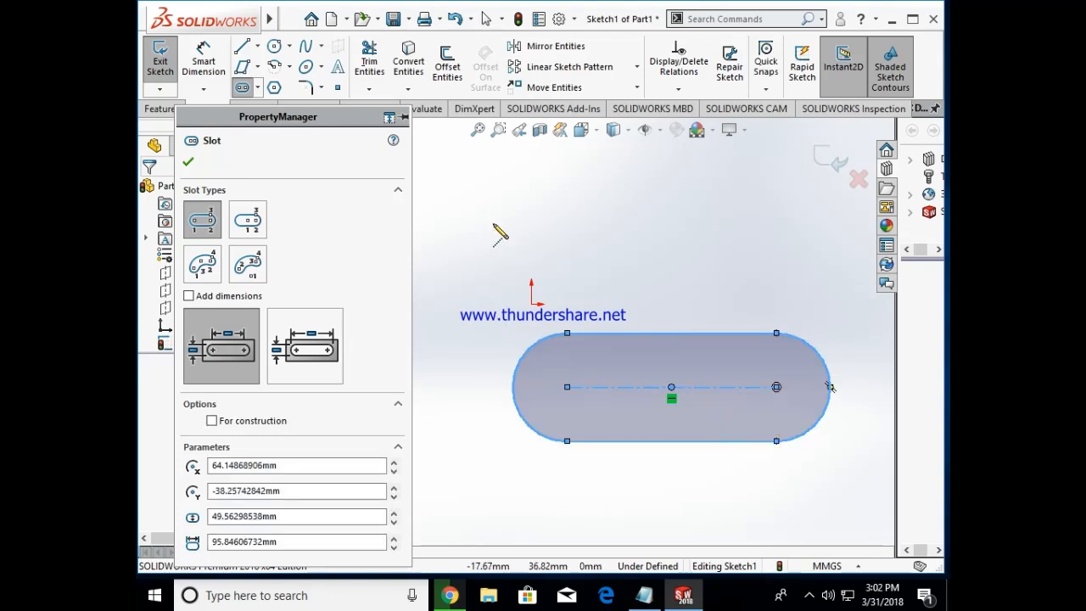
Step: Sketch a second horizontal straight slot above the origin, about 82 mm between centers and 33 mm wide
left_click(677, 224)
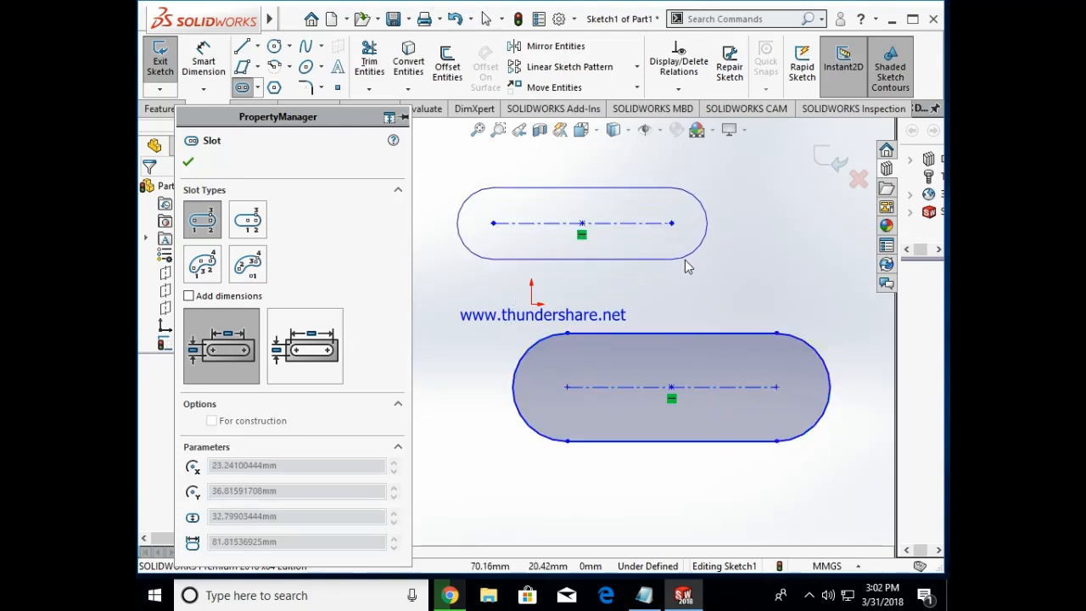
left_click(685, 258)
left_click(188, 161)
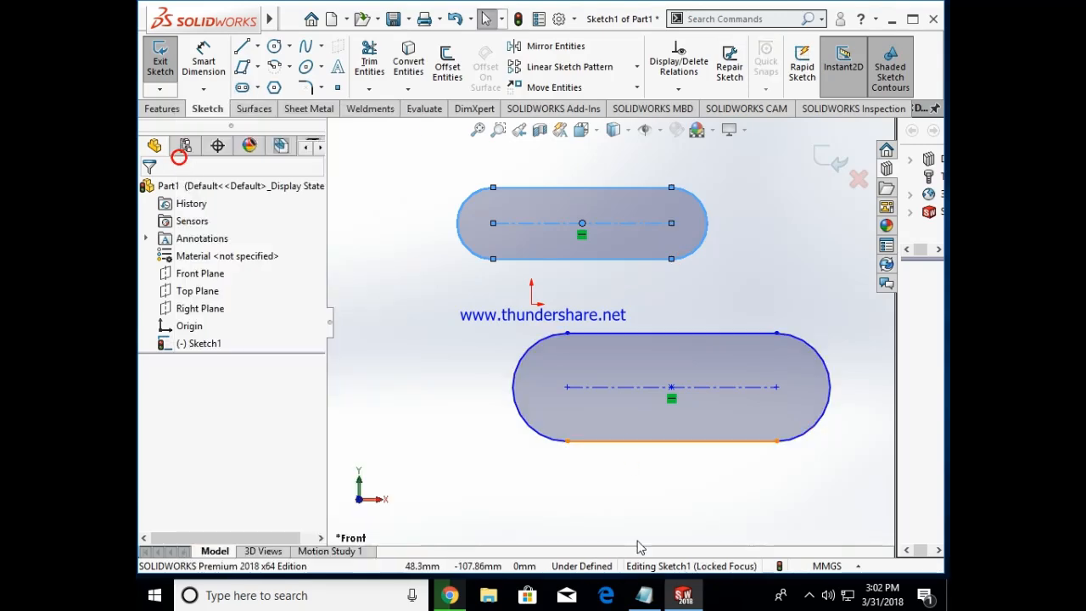
Step: Switch to Notepad and highlight the centerpoint straight slot wording in the slots note
left_click(644, 594)
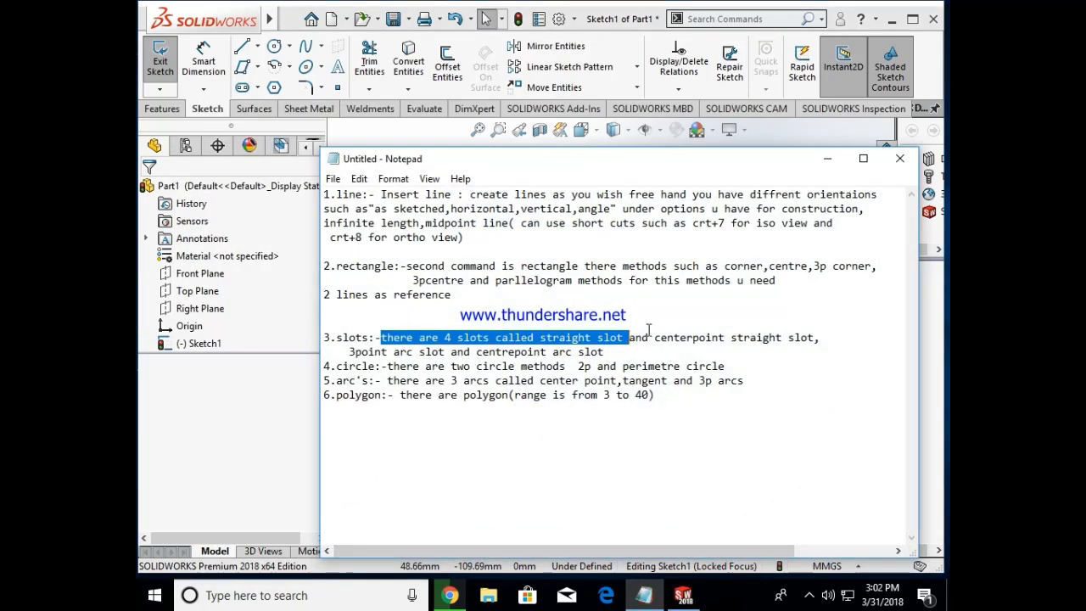
left_click_drag(324, 337, 689, 336)
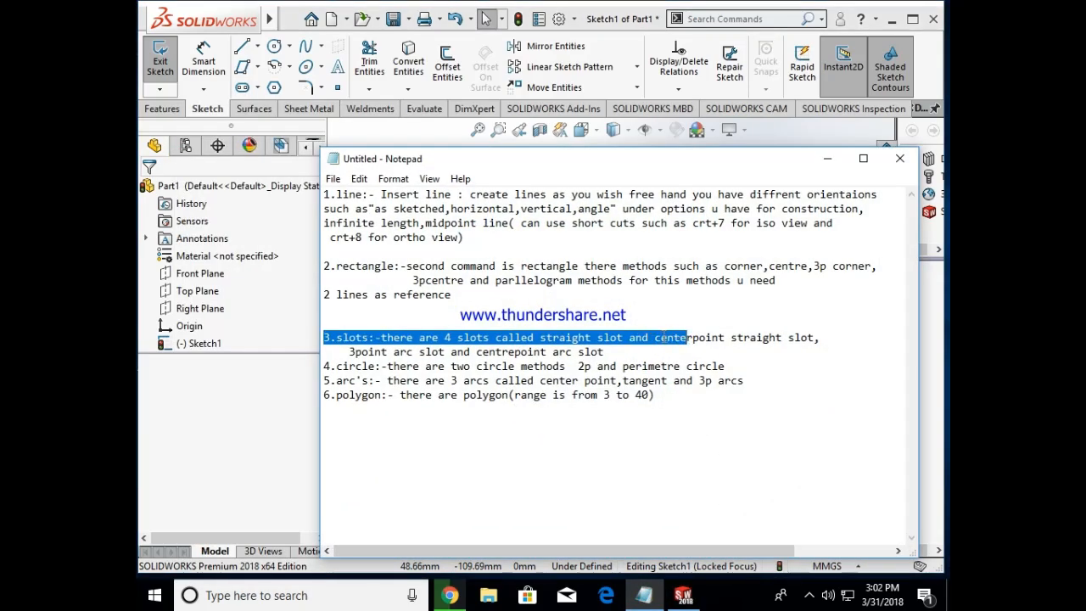
double_click(658, 336)
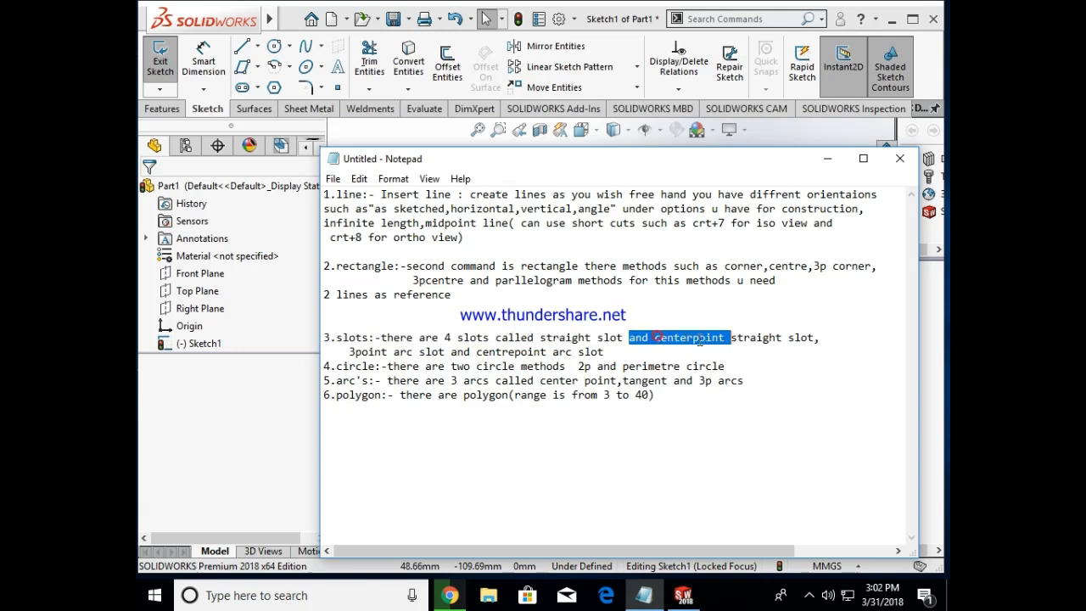
left_click_drag(694, 340, 746, 337)
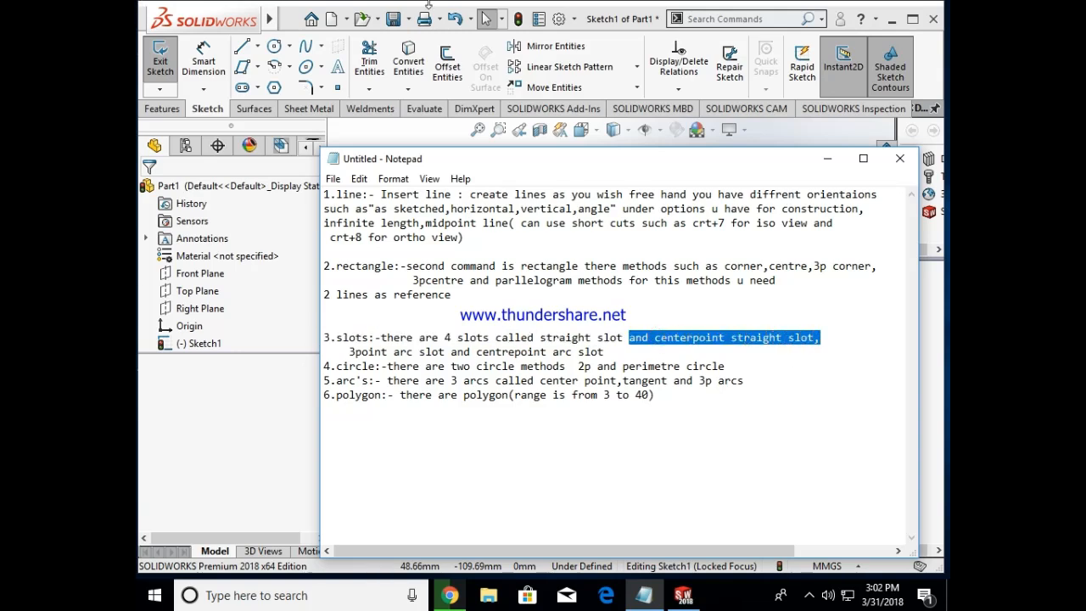
Step: Return to SOLIDWORKS and delete both straight slots
left_click(828, 158)
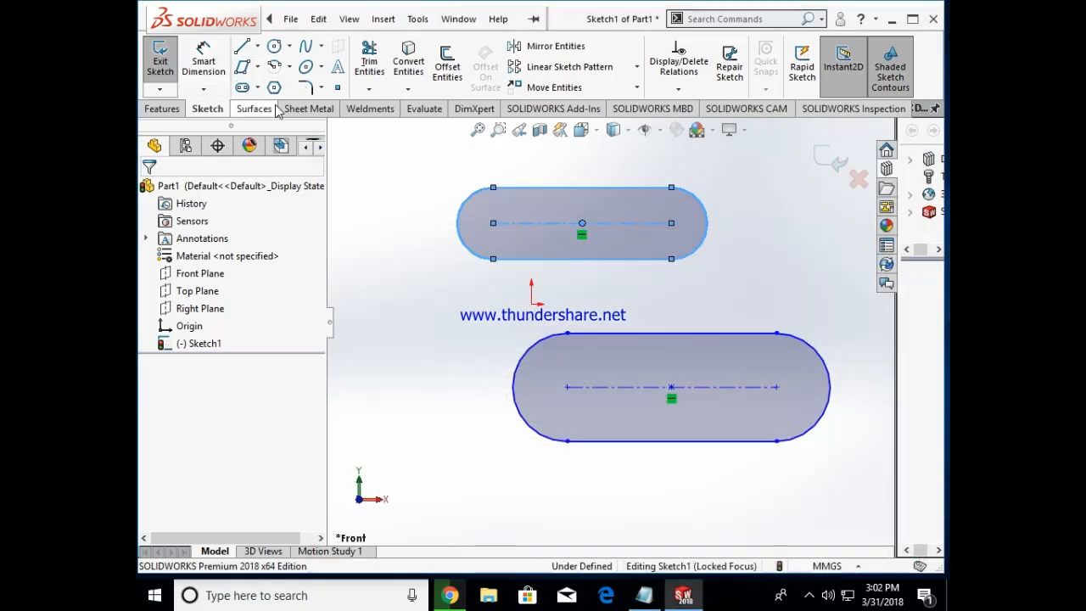
key("ctrl+a")
key("Delete")
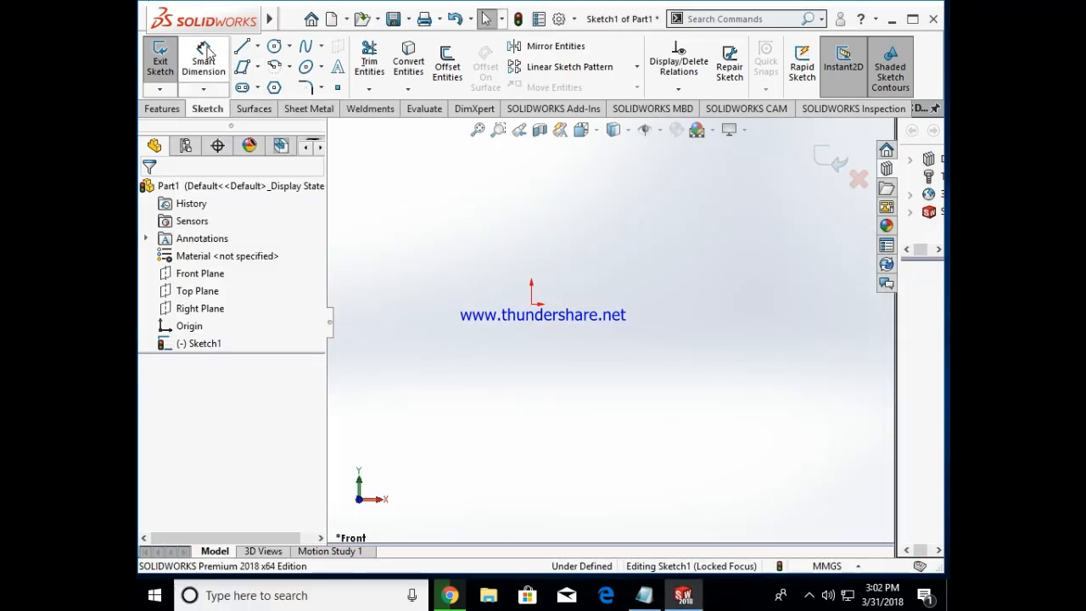
Step: Sketch a horizontal centerpoint straight slot below the origin, about 103 mm between centers and 67 mm wide
left_click(257, 88)
left_click(289, 124)
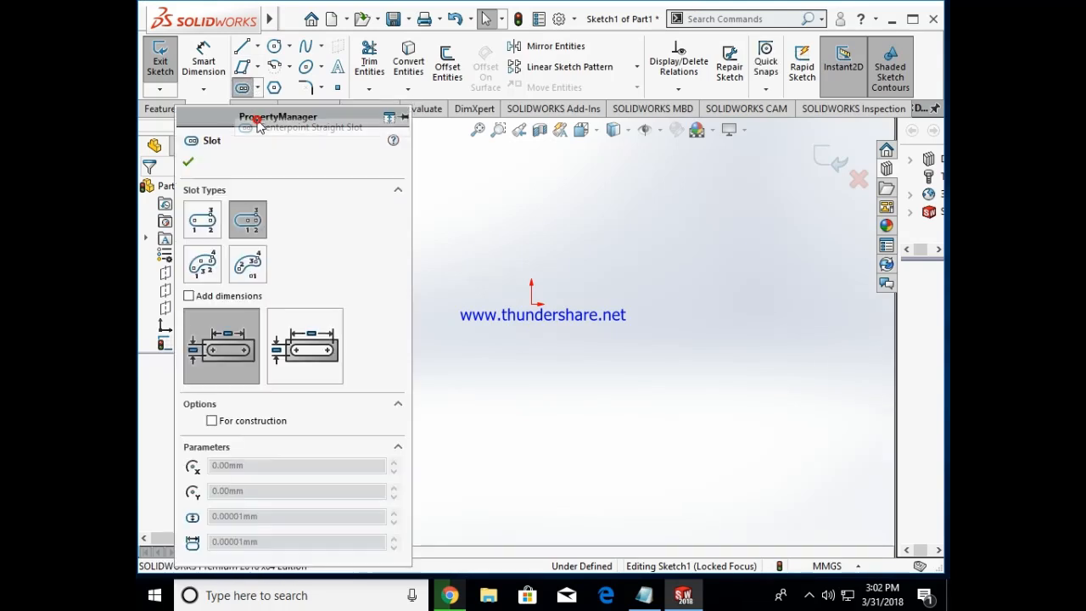
left_click(564, 375)
left_click(677, 374)
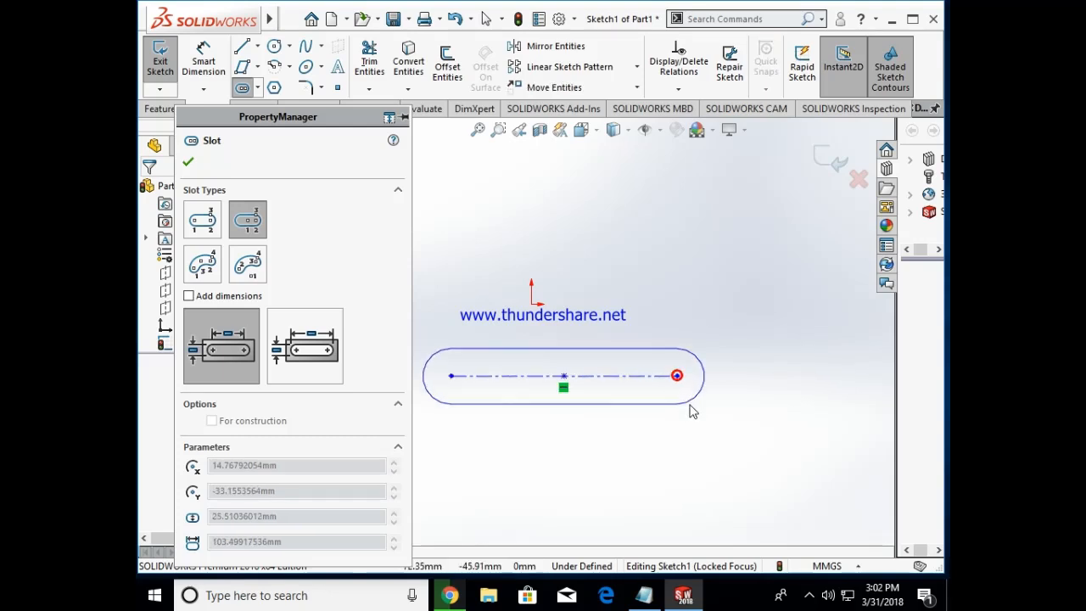
left_click(727, 450)
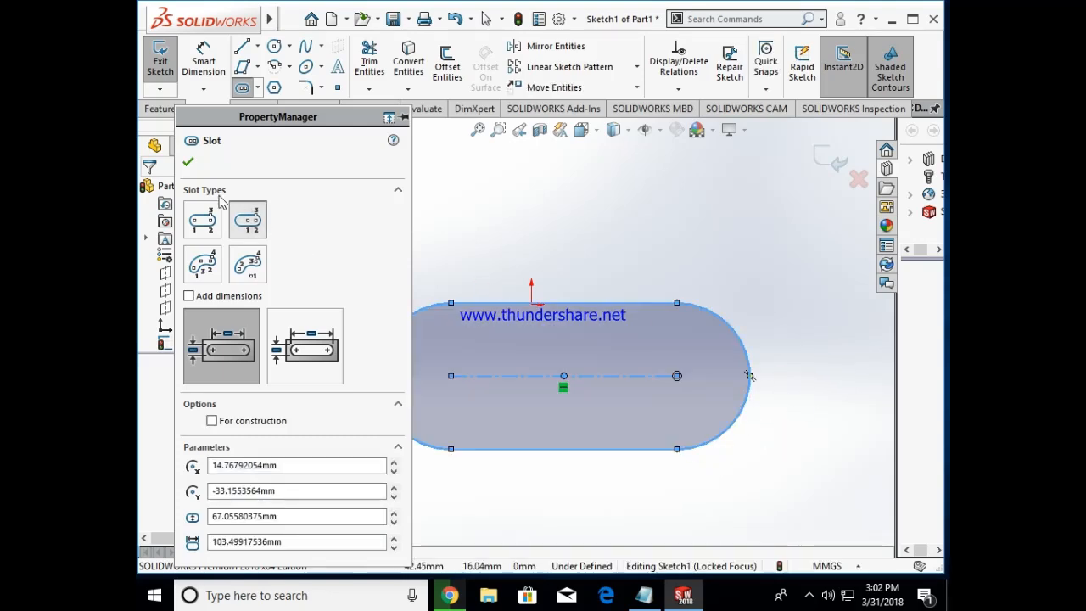
Step: Sketch another horizontal centerpoint straight slot above the origin, about 152 mm between centers and 27 mm wide
left_click(611, 221)
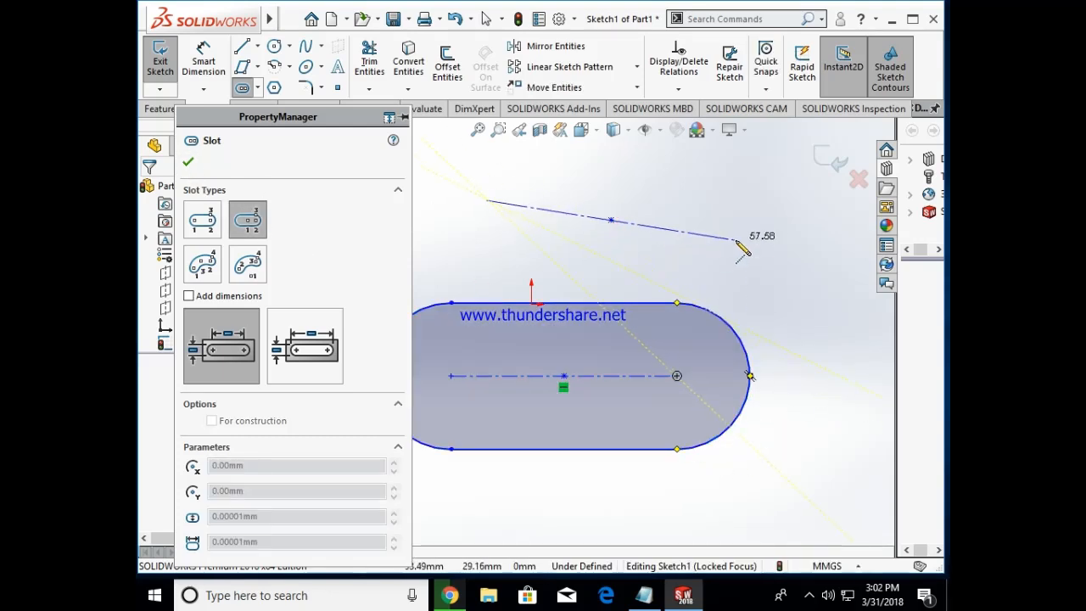
left_click(777, 219)
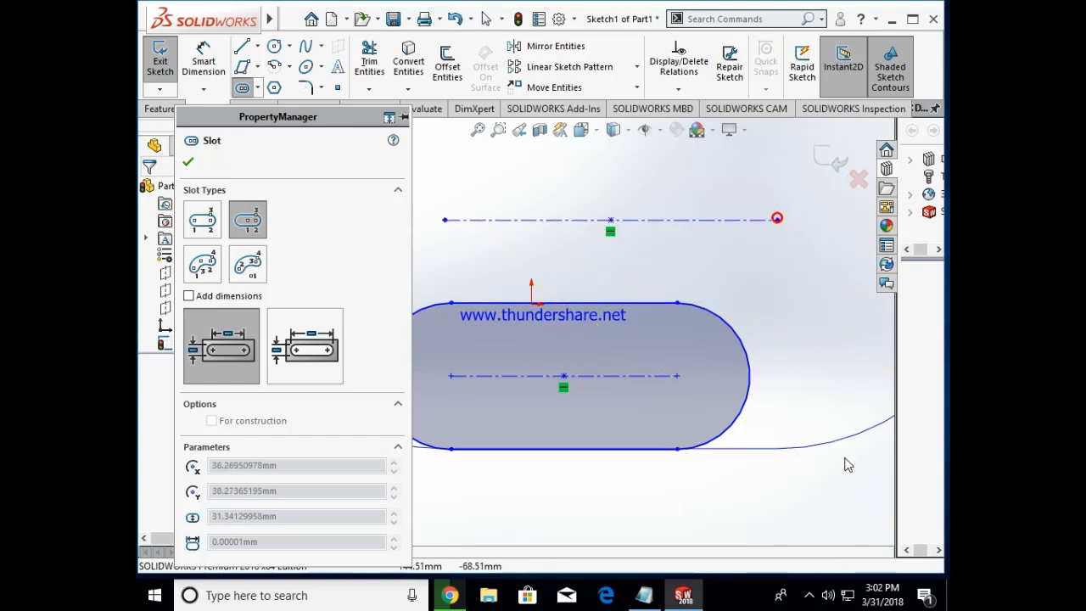
left_click(762, 257)
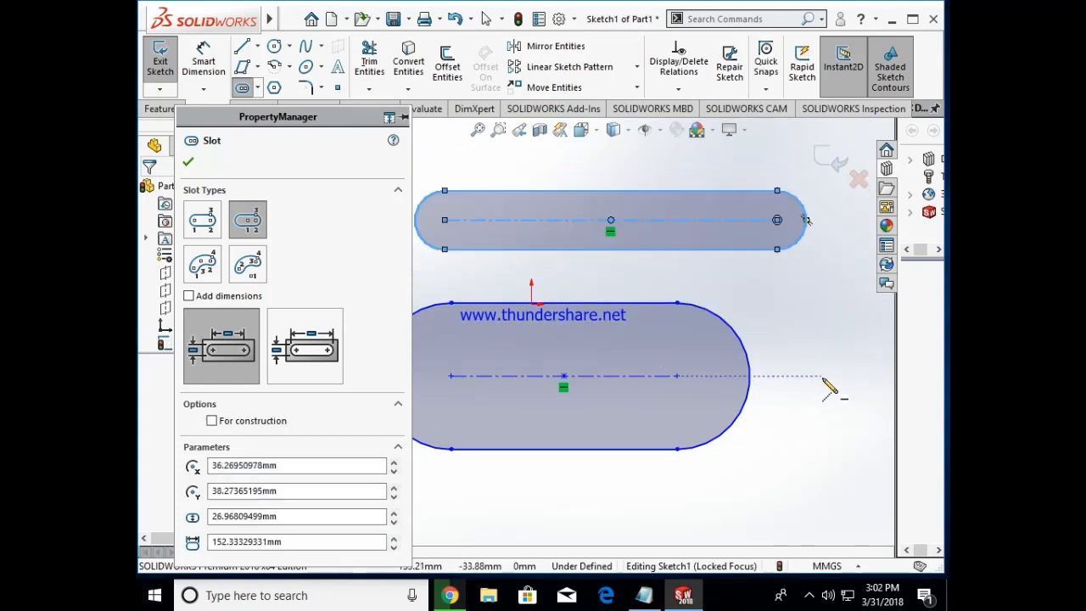
Step: Sketch a vertical centerpoint straight slot to the right of the large slot, about 56 mm between centers and 9 mm wide
left_click(828, 309)
left_click(829, 432)
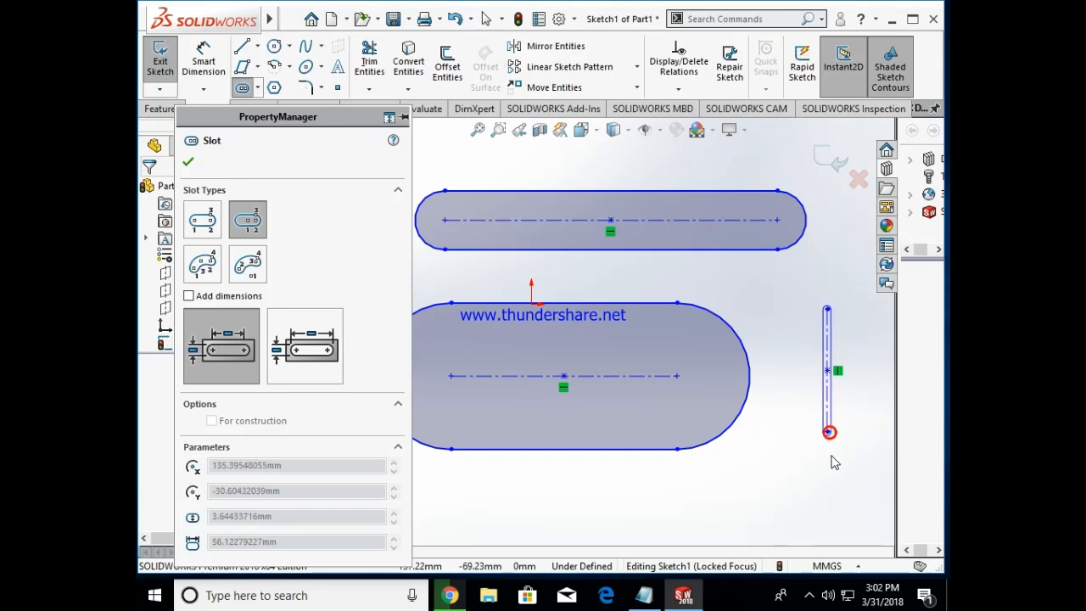
left_click(838, 492)
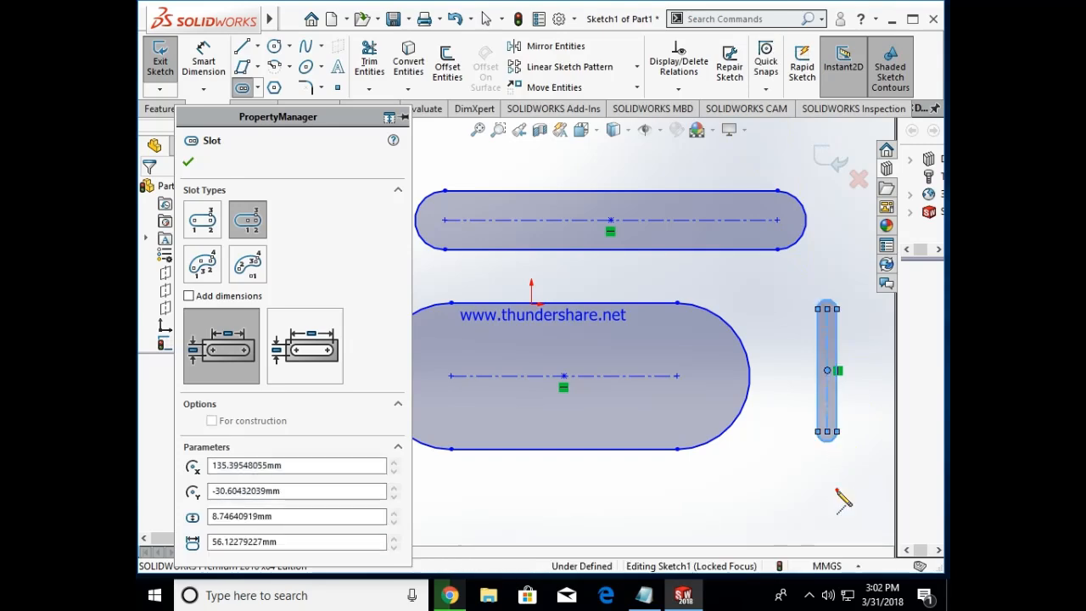
Step: Highlight the 3 point arc slot wording in the Notepad slots note and return to SOLIDWORKS
left_click(662, 597)
left_click(649, 344)
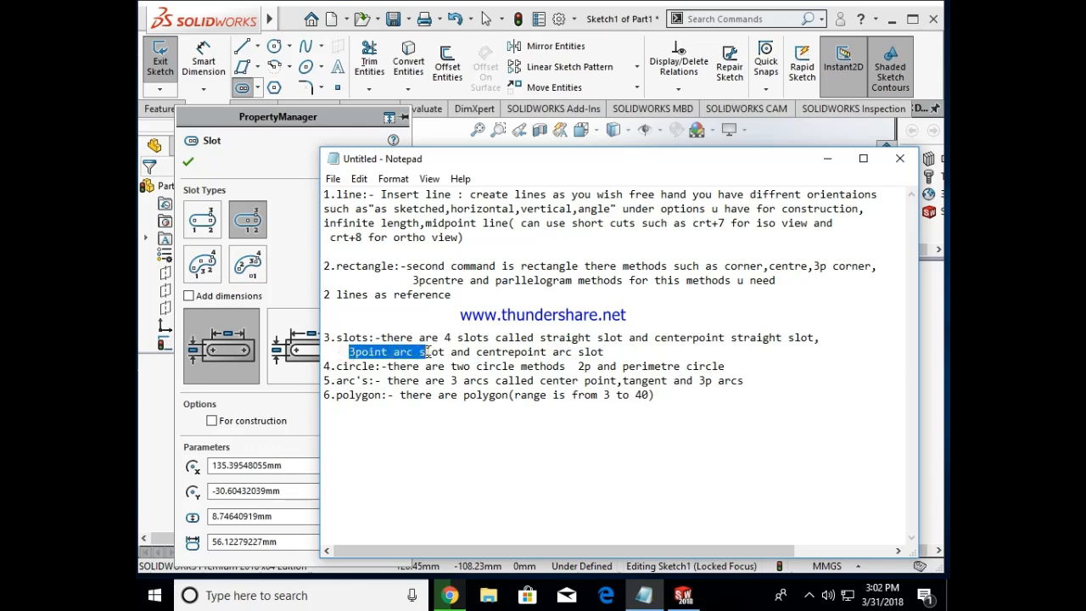
left_click(827, 158)
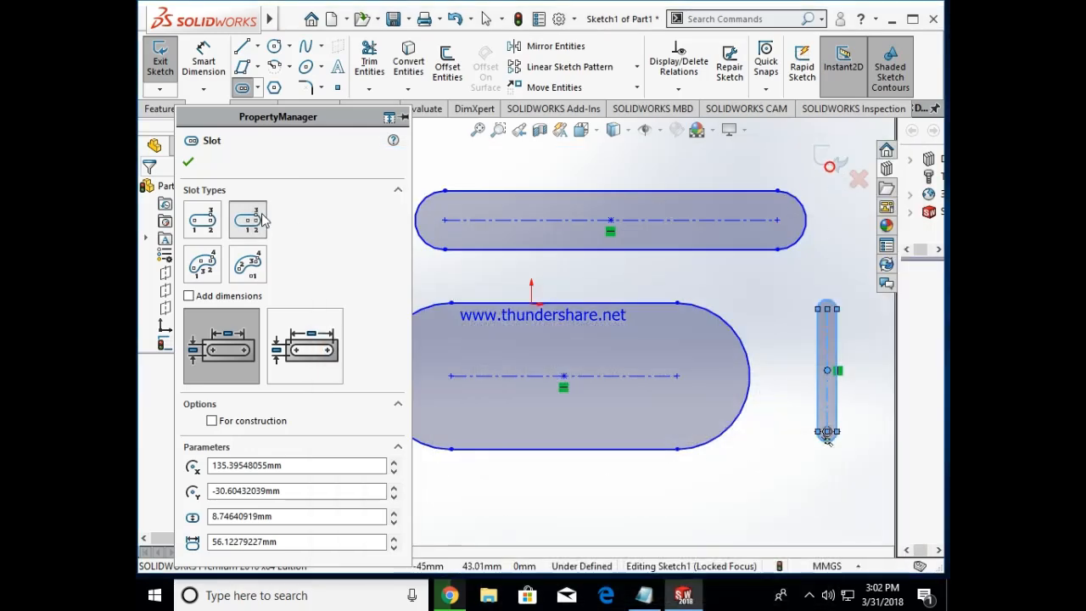
Step: Finish the slot command and delete all three centerpoint straight slots
left_click(189, 162)
left_click(257, 89)
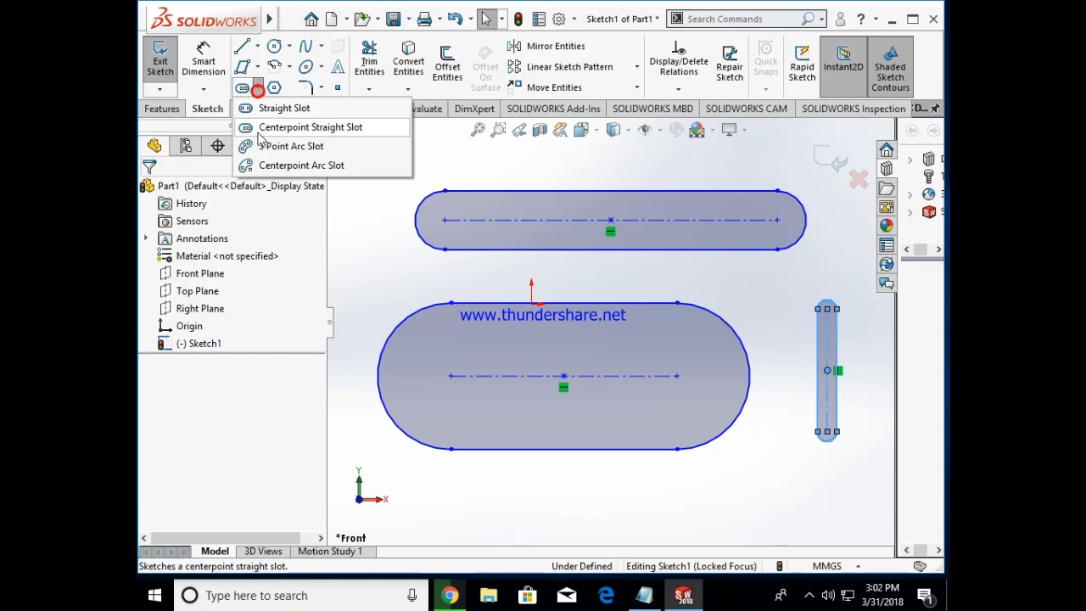
key("ctrl+a")
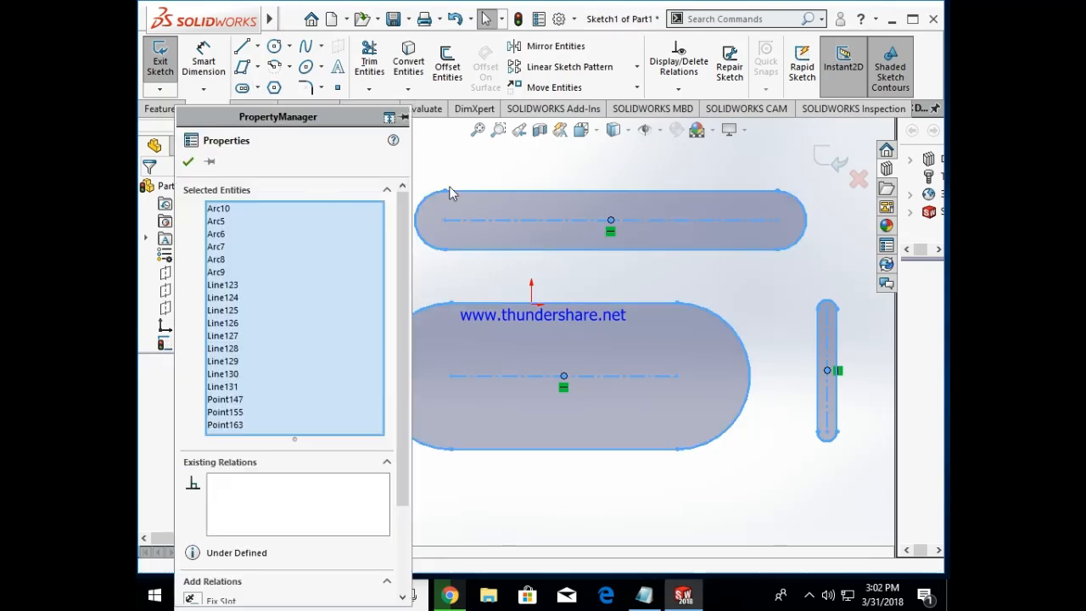
key("Delete")
Step: Sketch a 3 point arc slot bulging upward, with a radius of about 55 mm, a 237° sweep and a width of about 10 mm
left_click(258, 89)
left_click(273, 138)
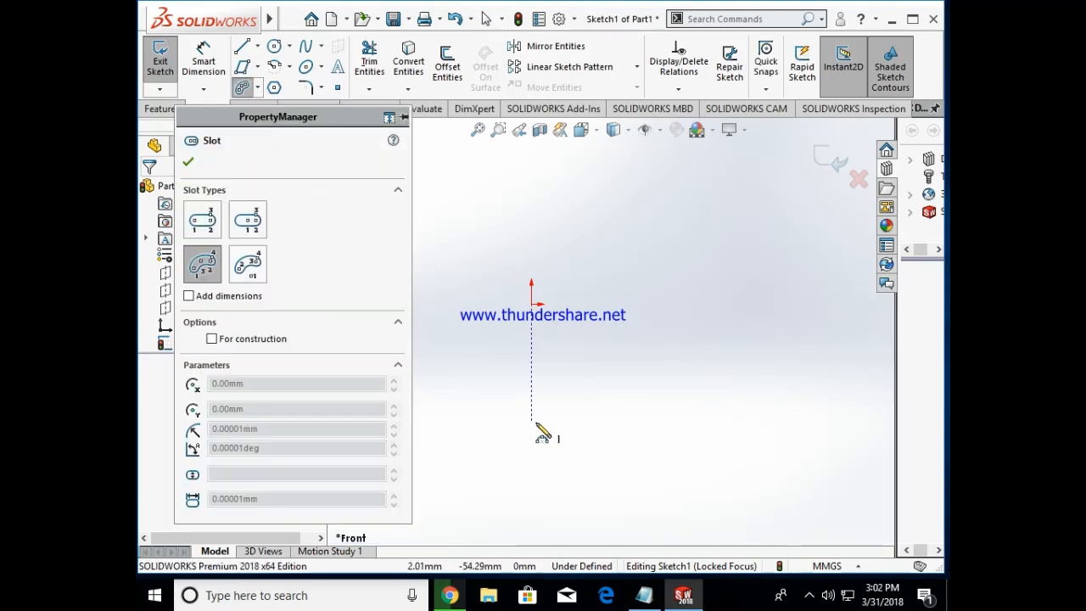
left_click(567, 415)
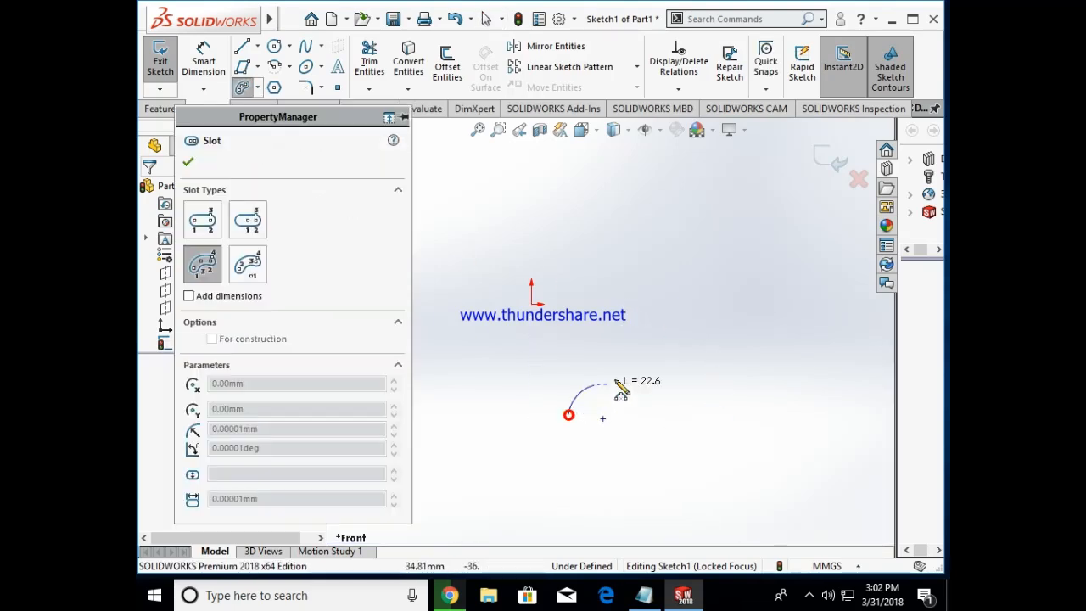
left_click(773, 355)
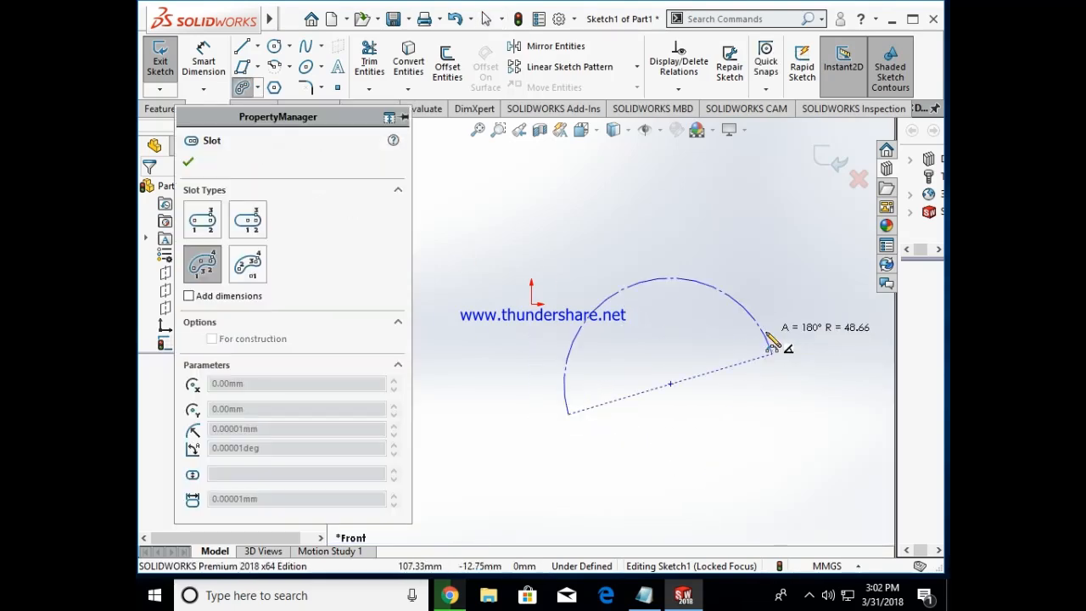
left_click(701, 222)
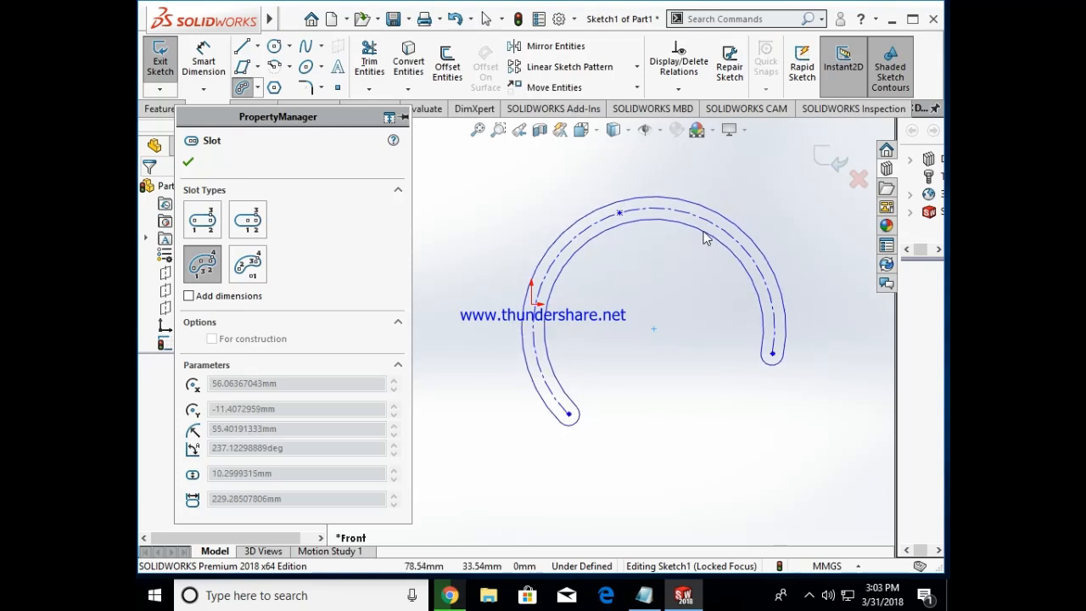
left_click(704, 238)
Step: Sketch a second 3 point arc slot below the large one, about 65 mm radius, 38° sweep and 12 mm wide
left_click(667, 501)
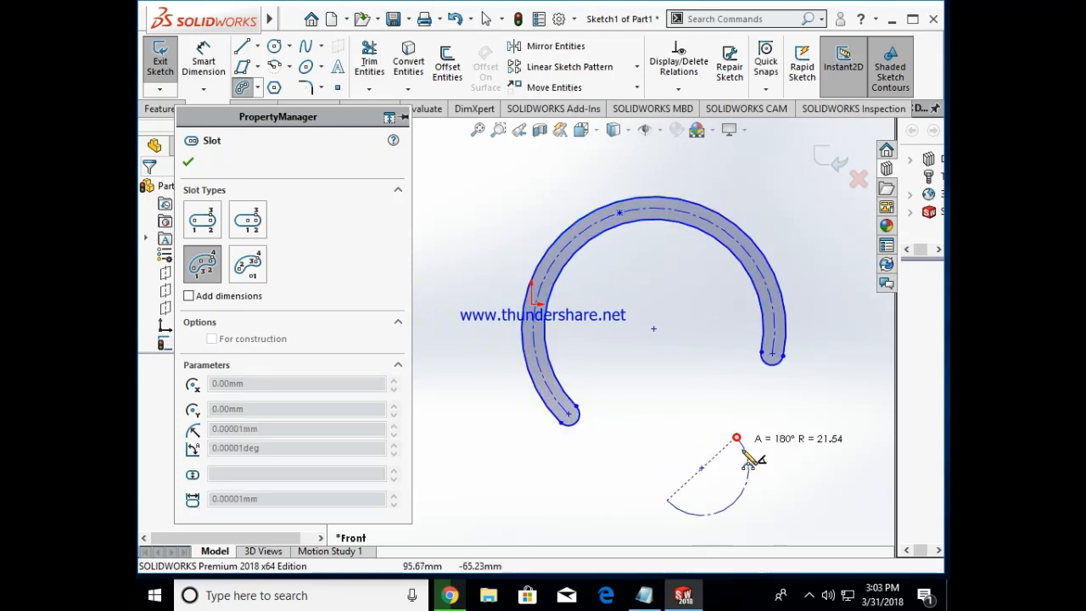
left_click(737, 438)
left_click(723, 459)
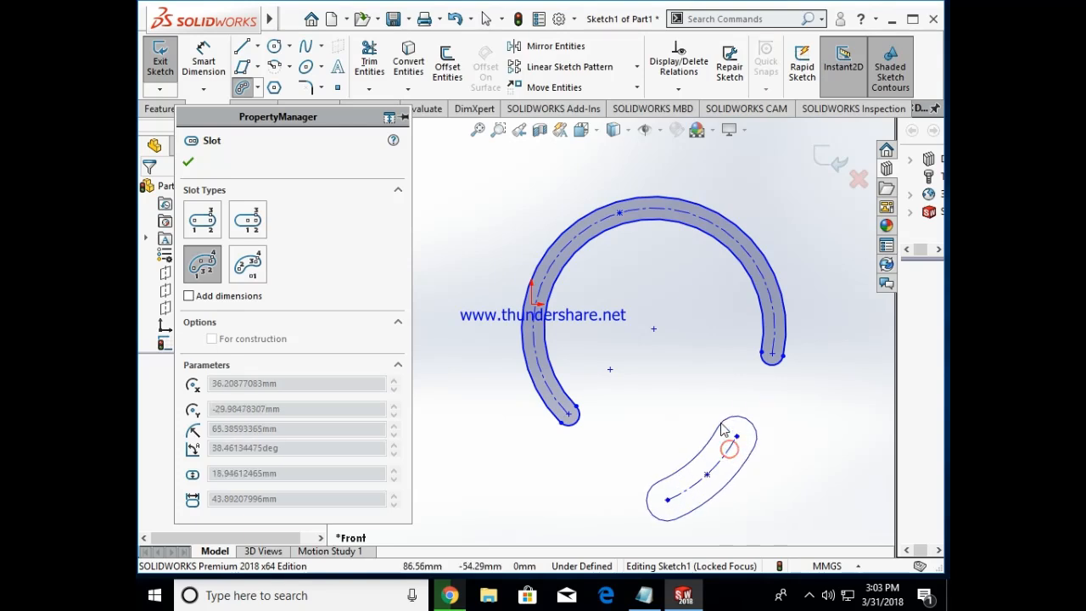
left_click(726, 442)
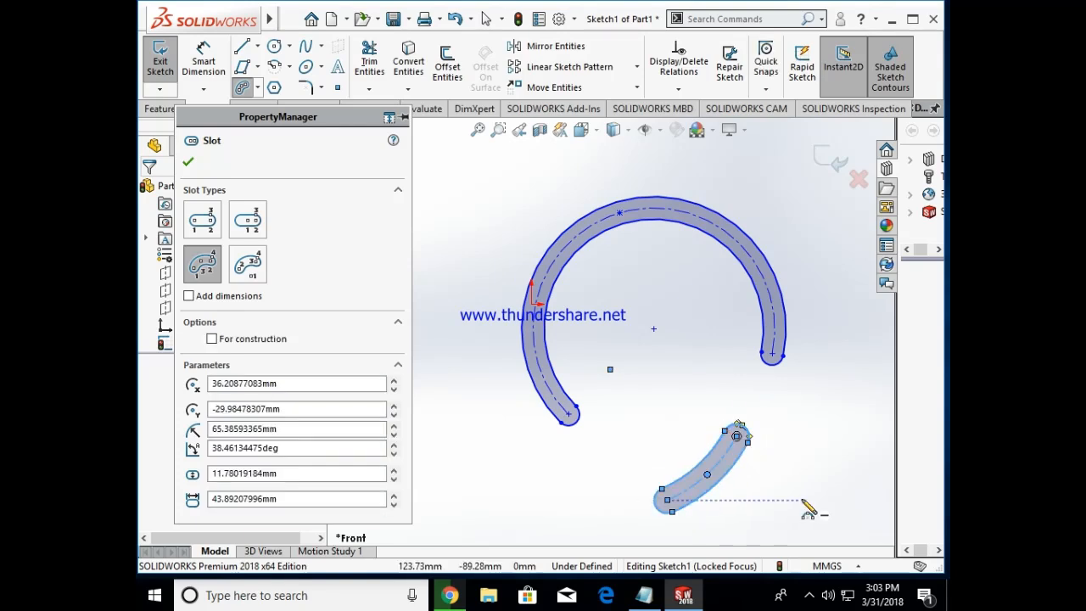
Step: Finish the slot command and delete both 3 point arc slots
key("Escape")
key("ctrl+a")
key("Delete")
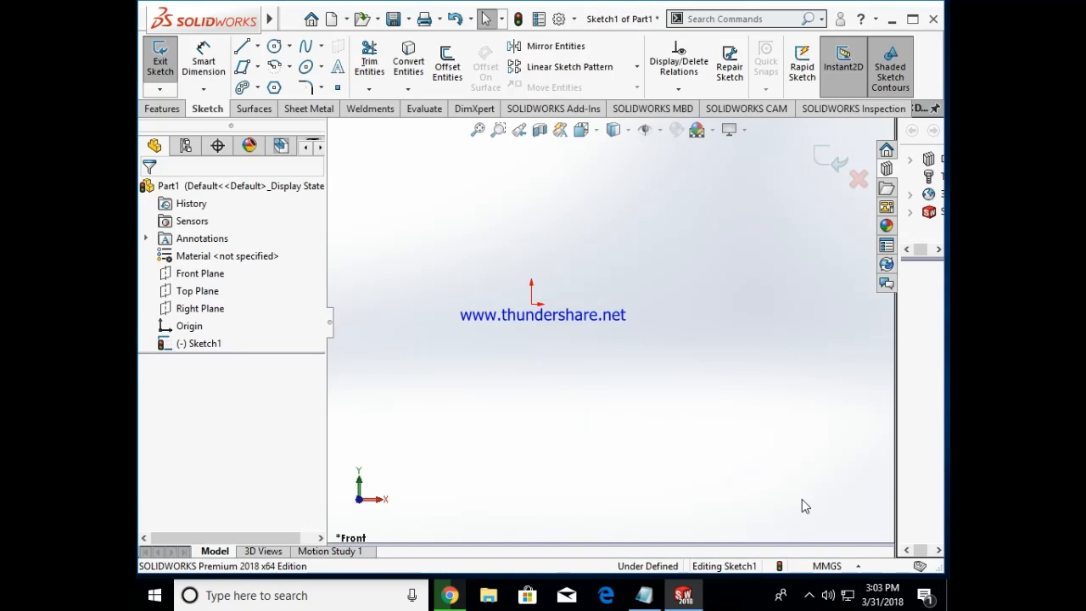
Step: Highlight the centerpoint arc slot wording in the Notepad slots note and return to SOLIDWORKS
left_click(644, 595)
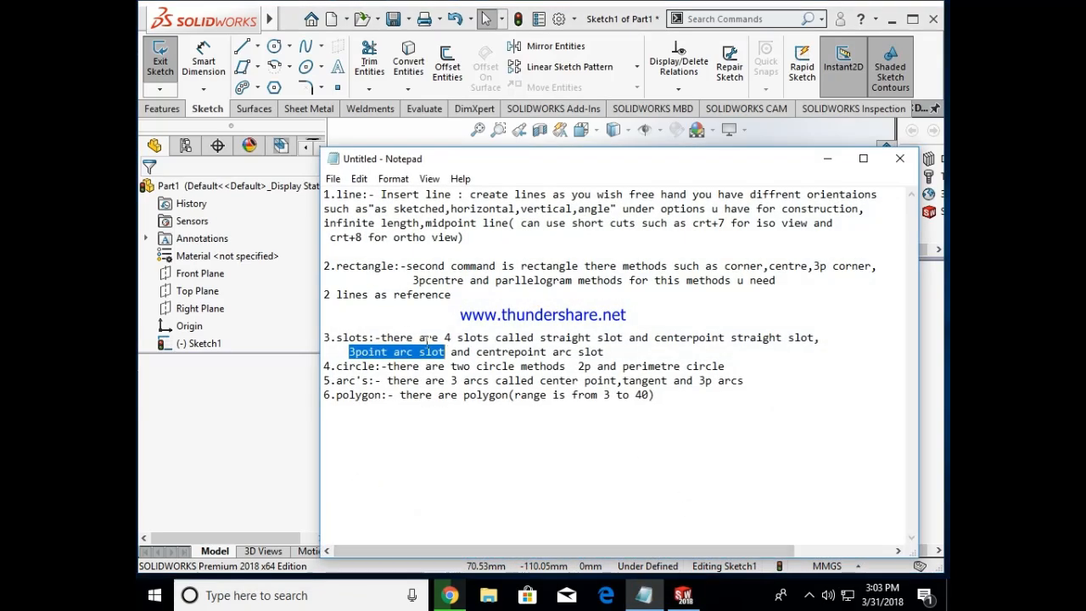
left_click_drag(477, 355, 548, 353)
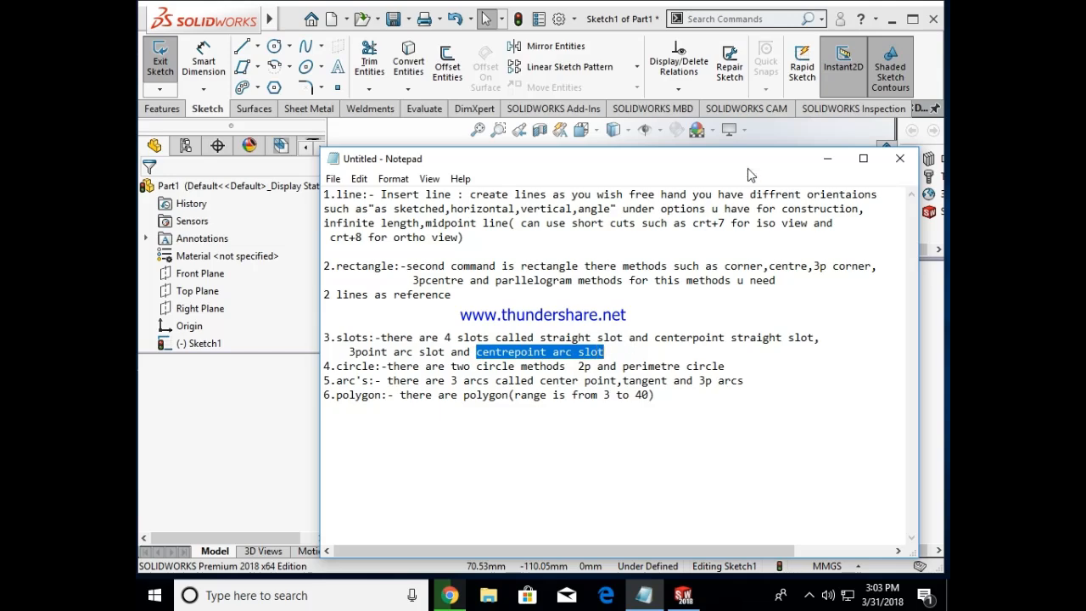
left_click(828, 159)
Step: Sketch a narrow centerpoint arc slot to the lower right of the origin, with a radius of about 36 mm and a 243° sweep
left_click(256, 87)
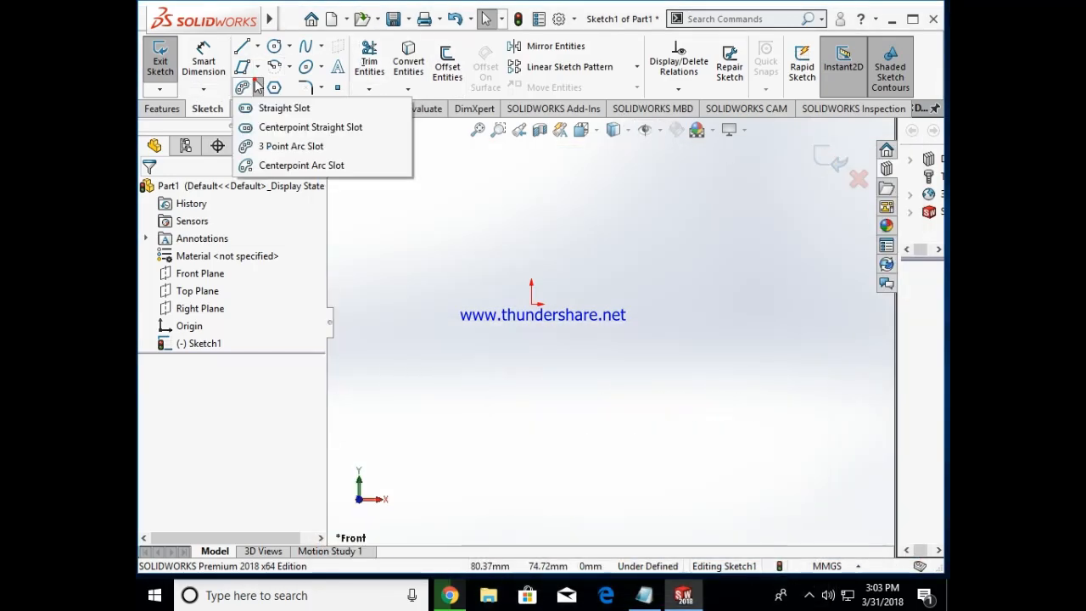
left_click(270, 165)
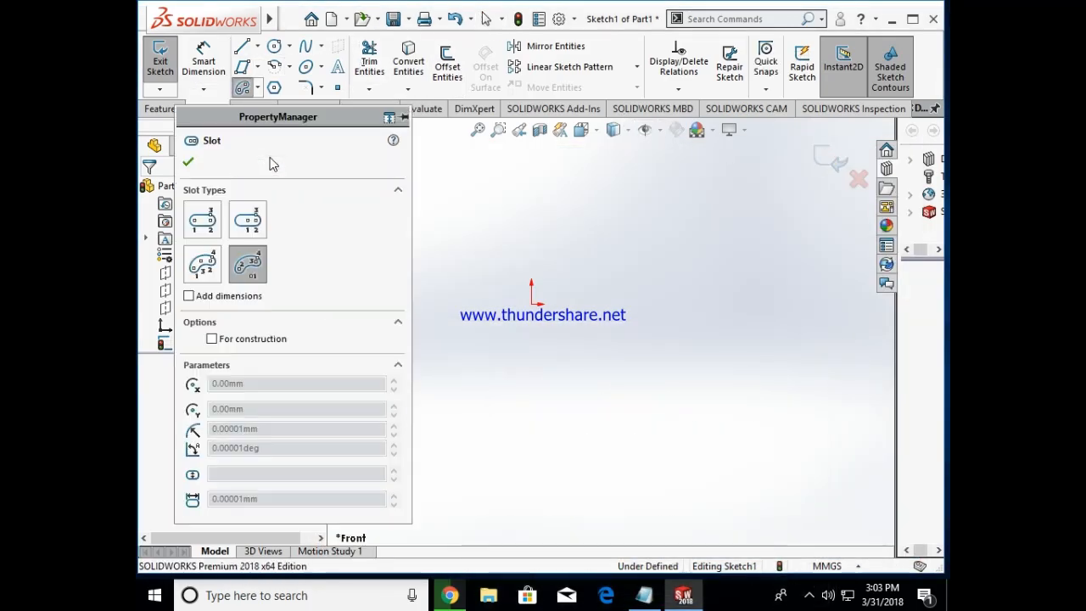
left_click(728, 368)
left_click(749, 442)
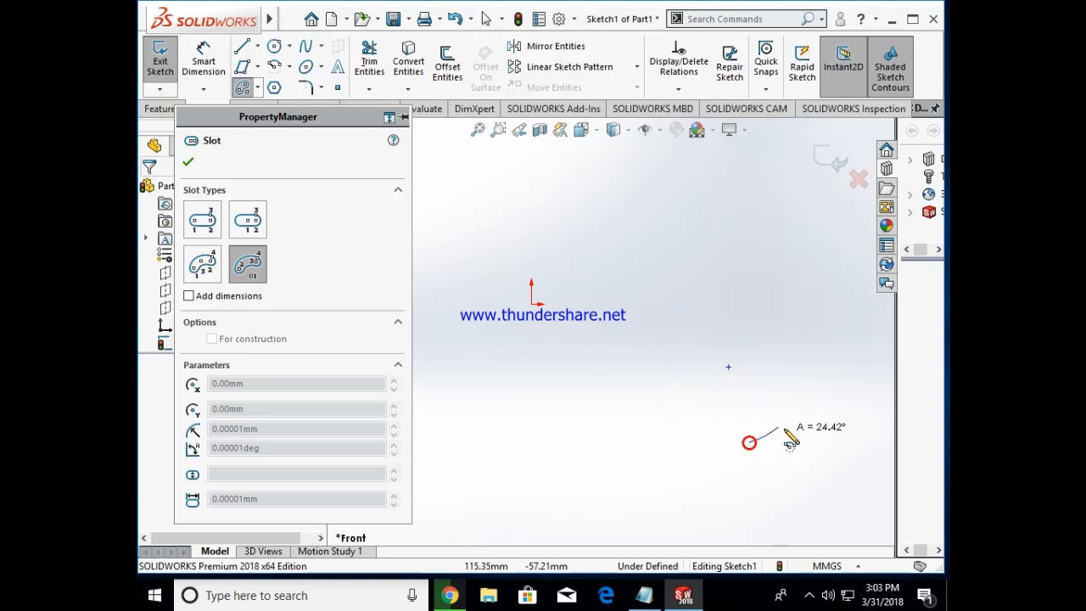
left_click(652, 352)
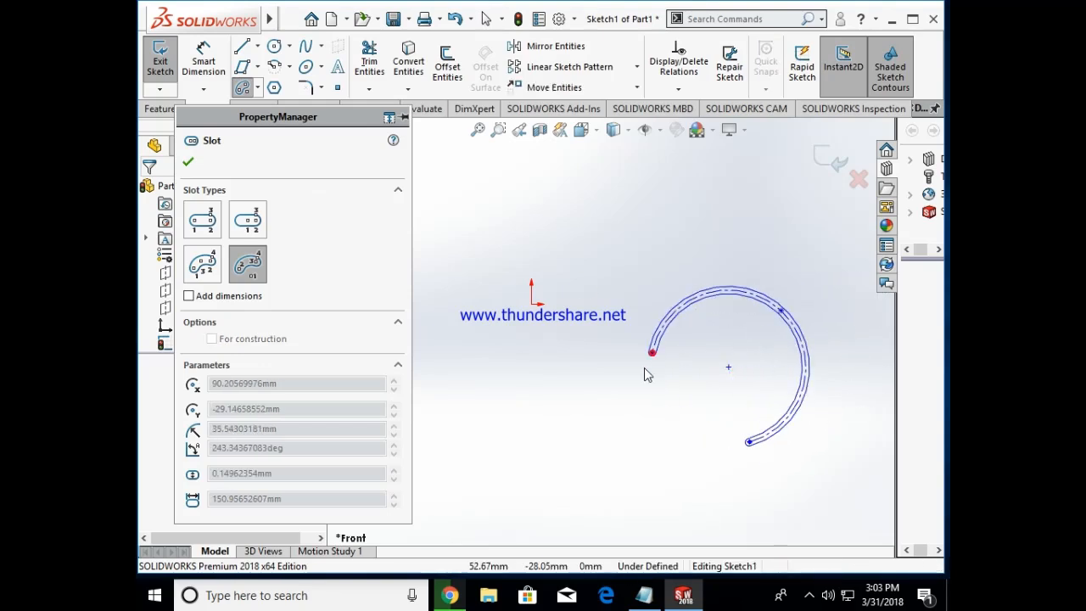
left_click(668, 420)
Step: Sketch a second centerpoint arc slot below the origin, about 27 mm radius, 194° sweep and 14 mm wide
left_click(523, 387)
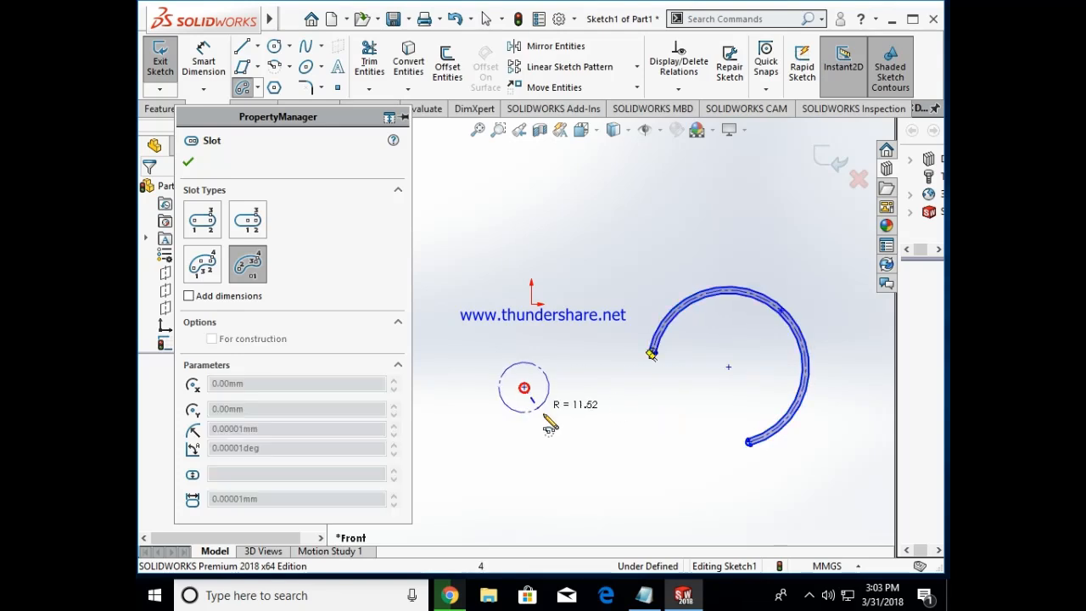
left_click(563, 432)
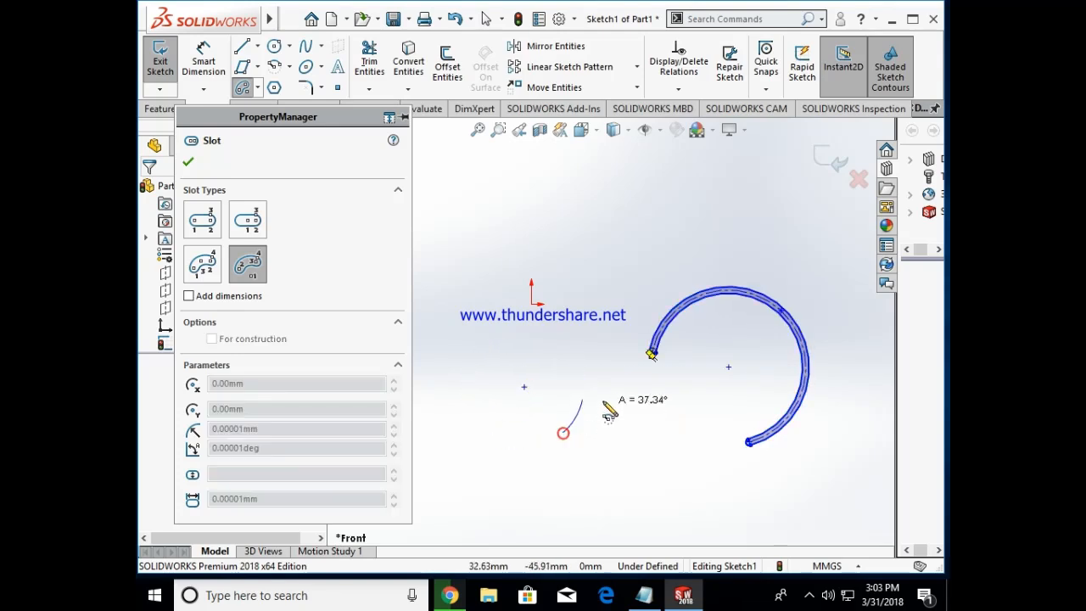
left_click(475, 352)
left_click(519, 438)
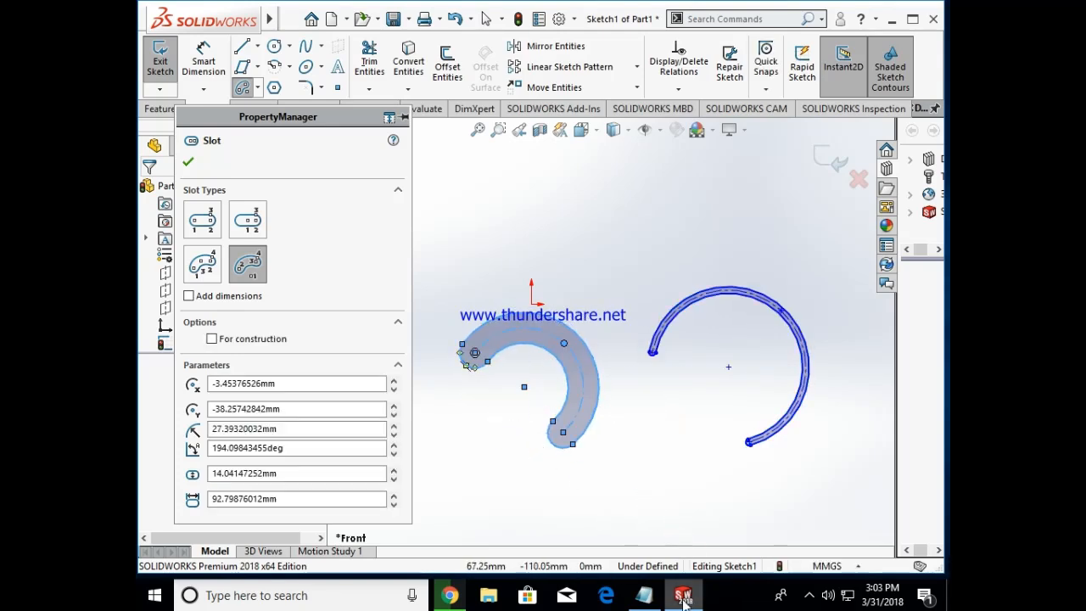
Step: Highlight the first circle method in the Notepad circle note and return to SOLIDWORKS
left_click(644, 595)
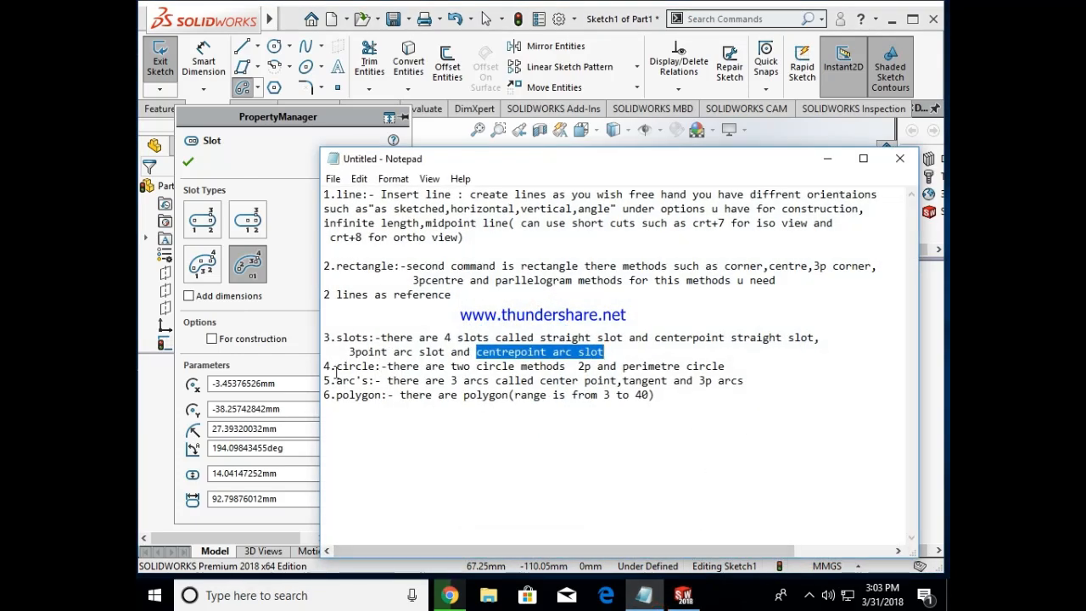
left_click(336, 370)
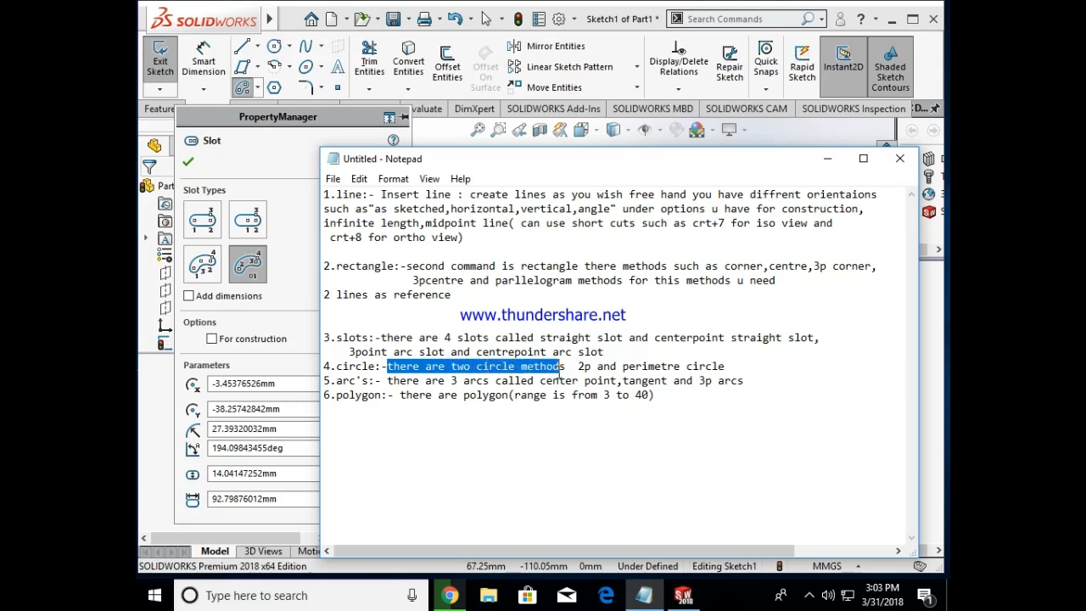
left_click(828, 159)
Step: Finish the slot command and sketch two center-radius circles above the slots, with radii of about 16 mm and 18 mm
left_click(199, 162)
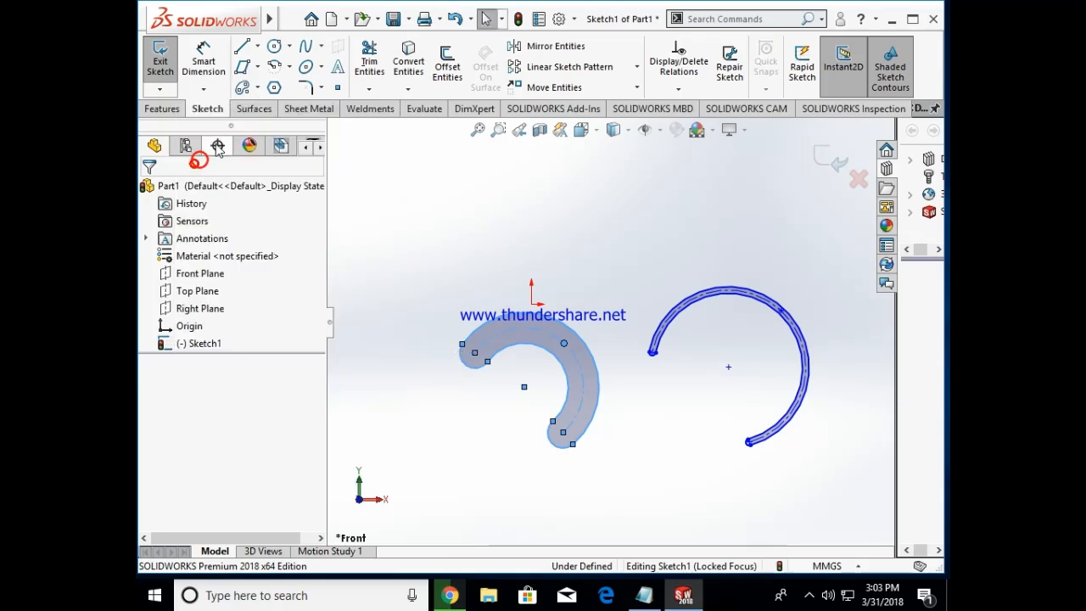
left_click(289, 46)
left_click(302, 67)
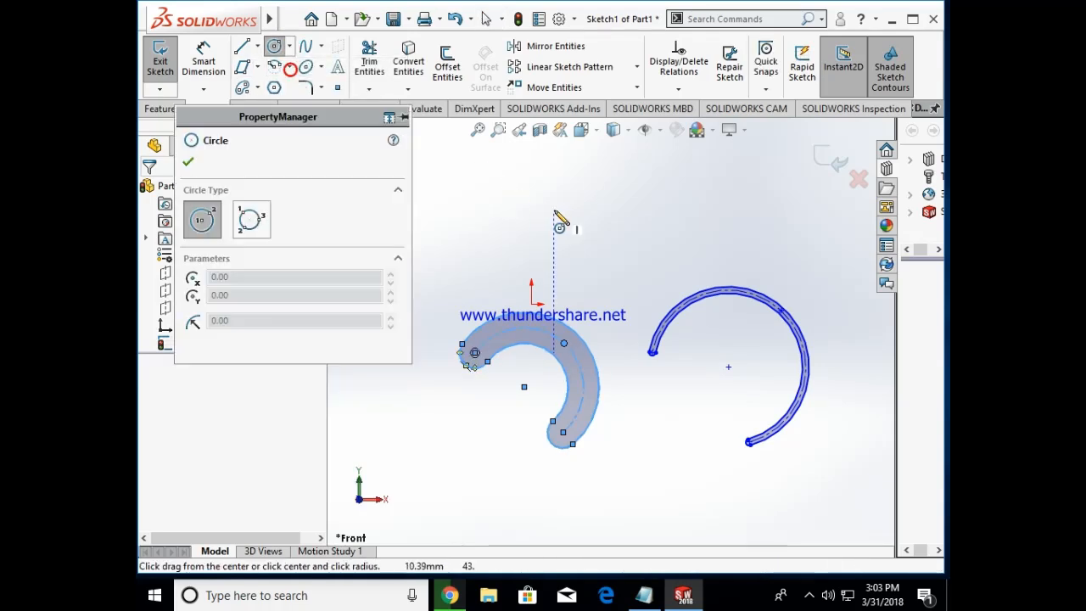
left_click(553, 211)
left_click(577, 241)
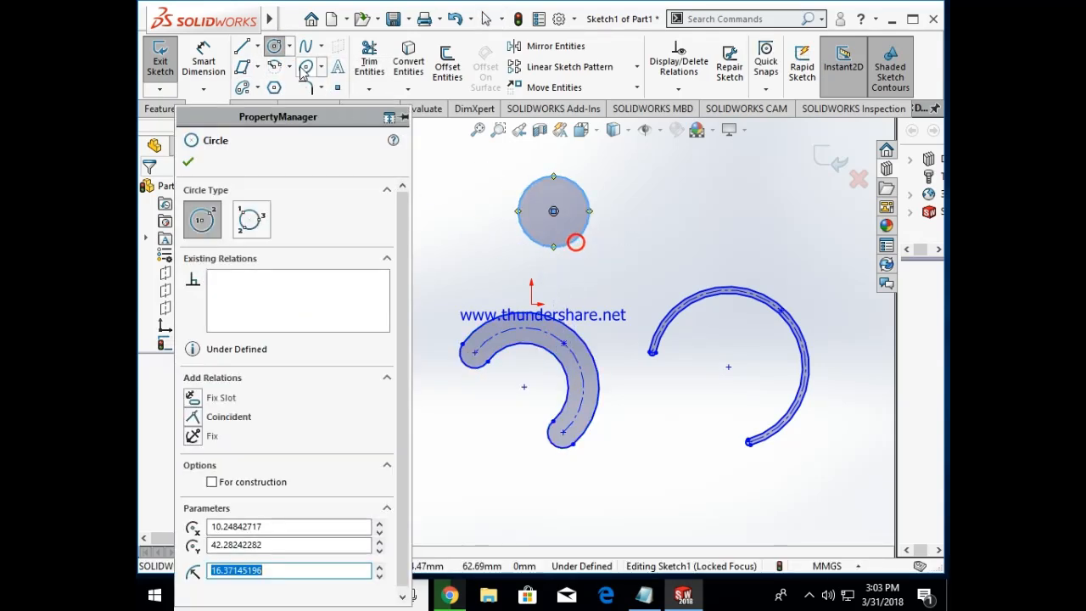
left_click(665, 189)
left_click(667, 228)
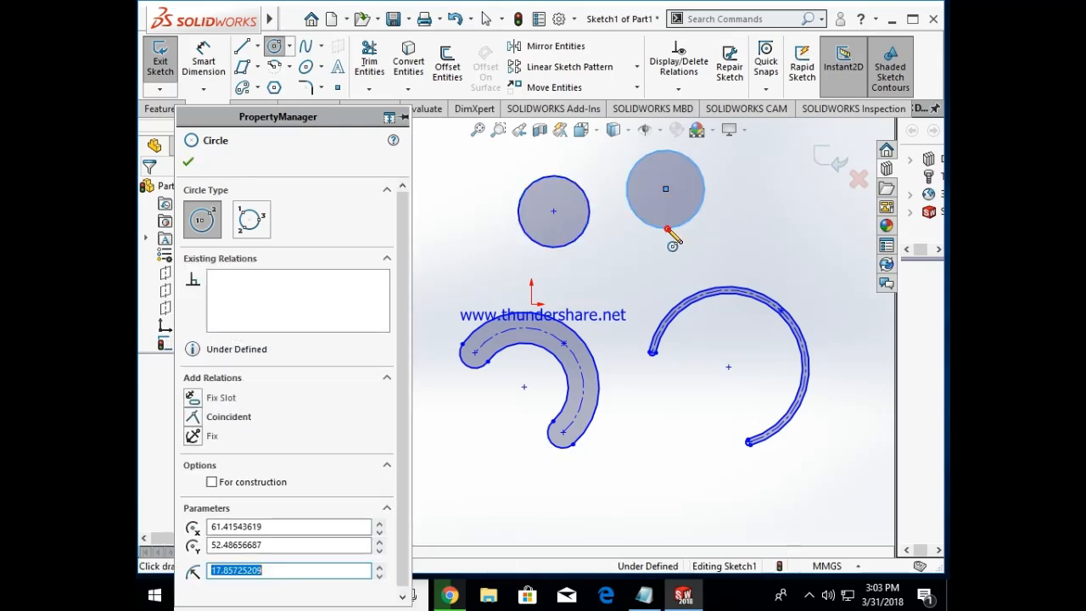
Step: Highlight the perimeter circle wording in the Notepad circle note and return to SOLIDWORKS
left_click(290, 46)
left_click(644, 597)
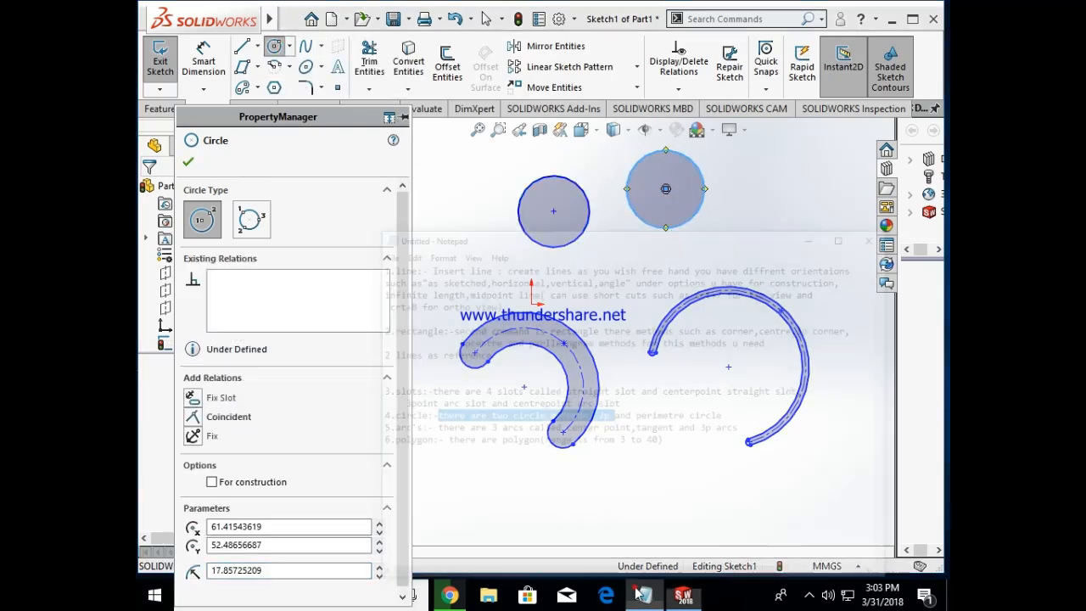
left_click(624, 367)
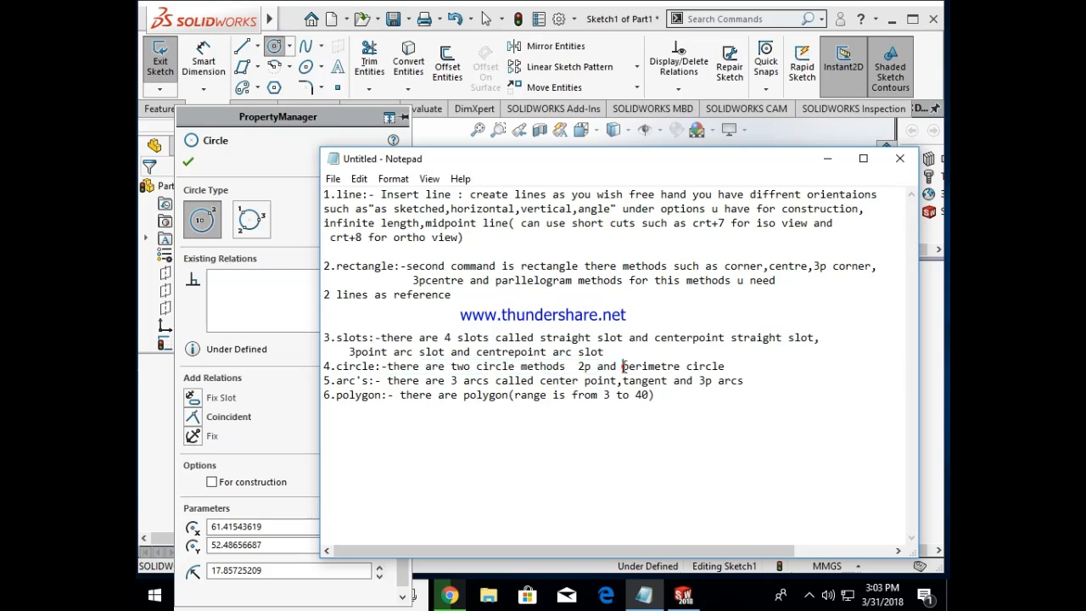
key("shift+Up")
left_click(754, 370, "shift")
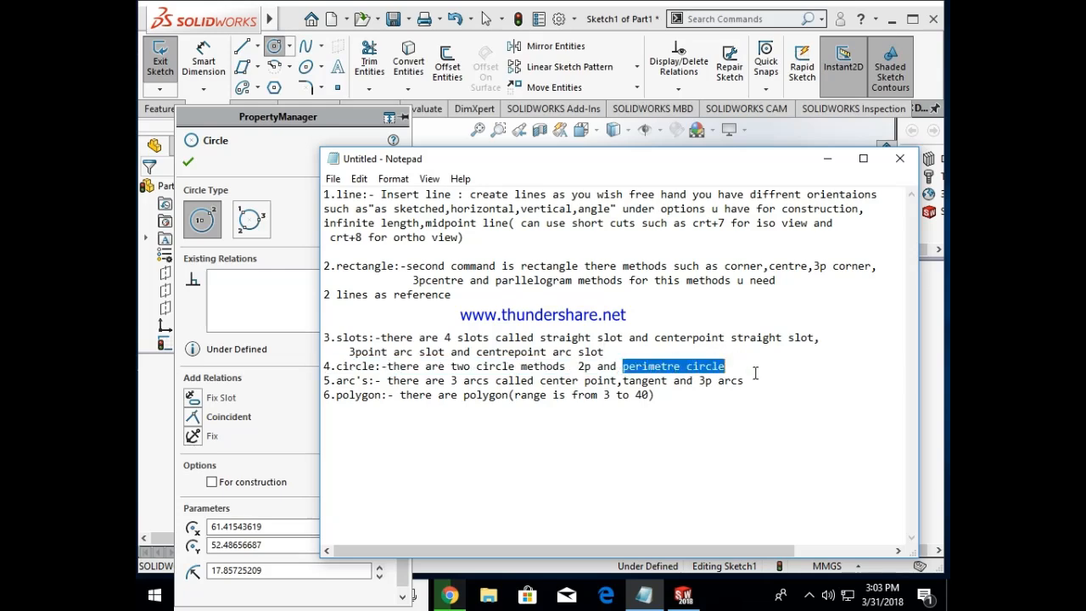
left_click(828, 159)
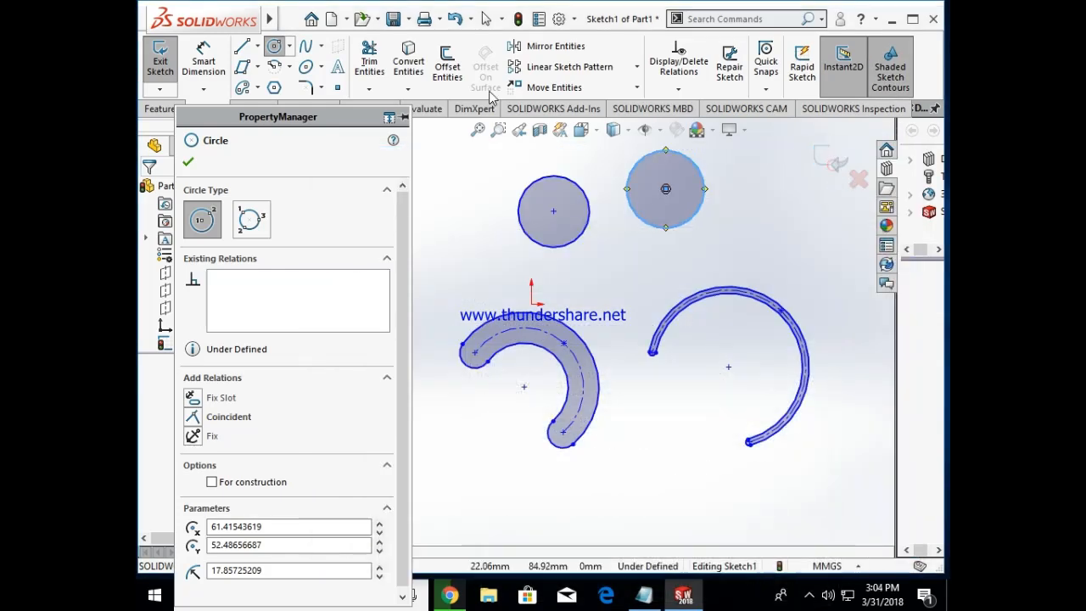
Step: Sketch a perimeter circle through three points below the two arc slots, with a radius of about 26 mm
left_click(291, 47)
left_click(309, 85)
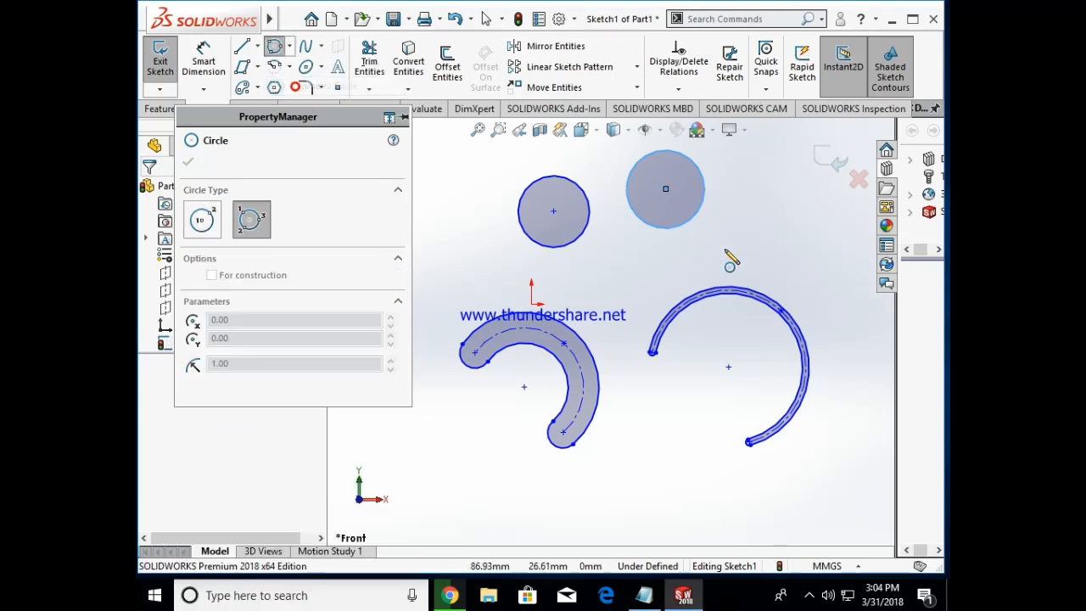
left_click(689, 512)
left_click(678, 441)
left_click(588, 511)
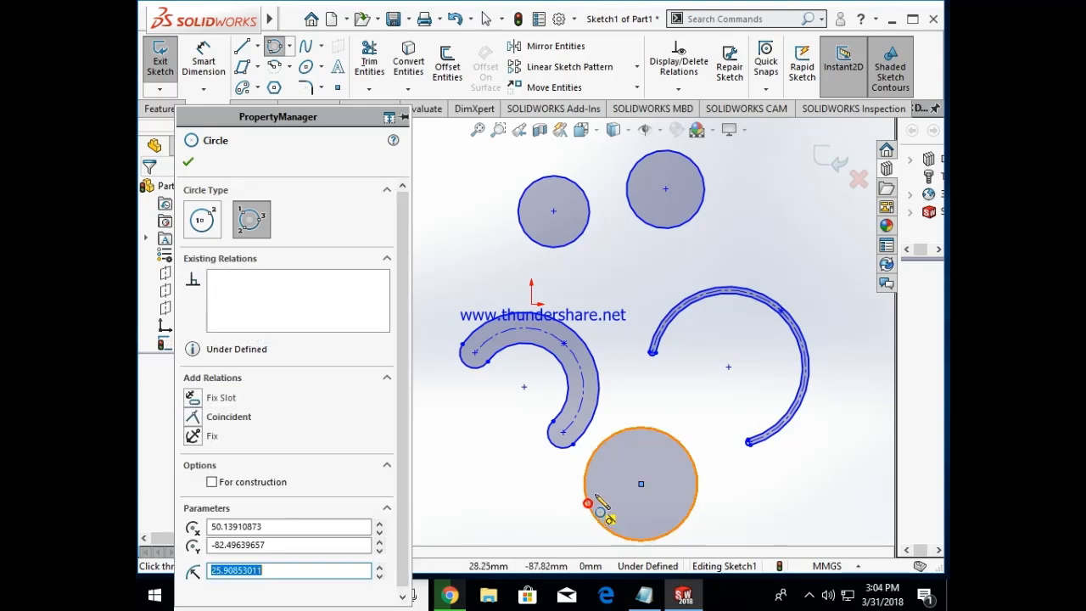
Step: Sketch another perimeter circle above and to the right of the narrow arc slot, with a radius of about 19 mm
left_click(815, 205)
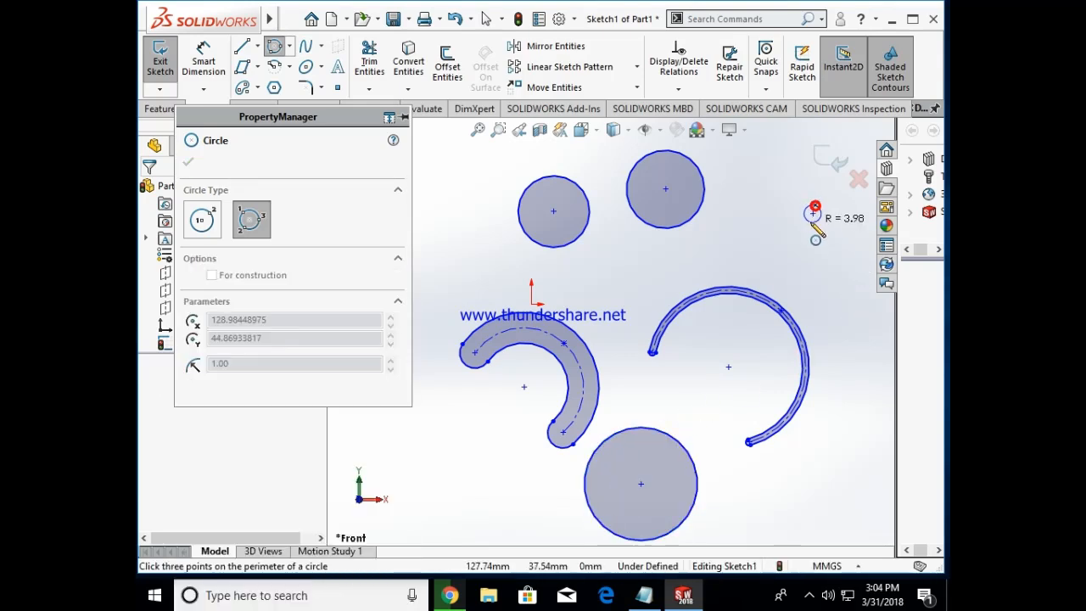
left_click(828, 286)
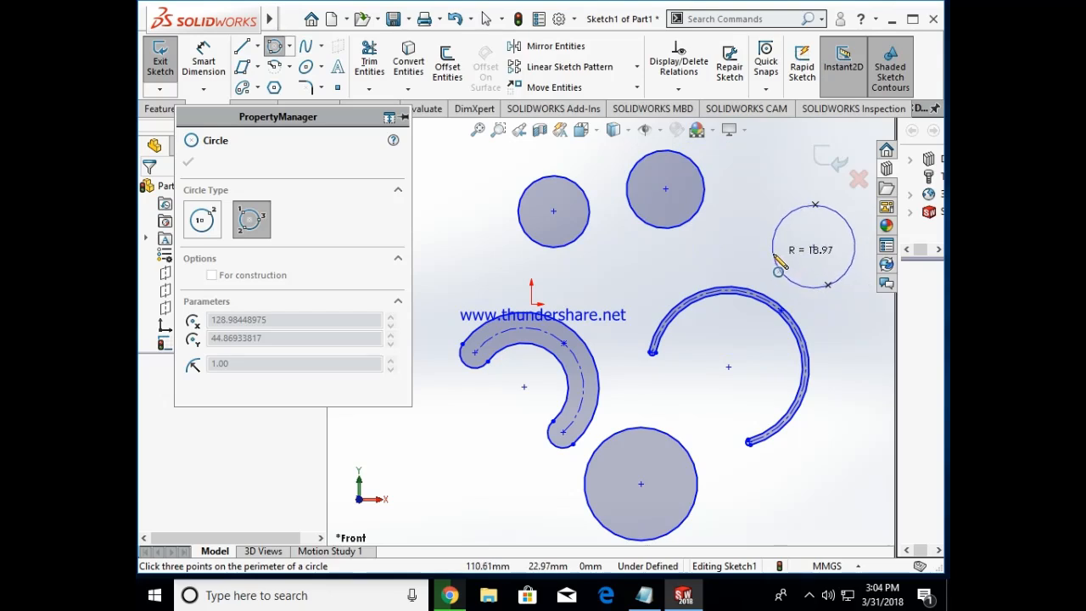
left_click(774, 253)
Step: Finish the circle command and delete all circles and arc slots from the sketch
key("Escape")
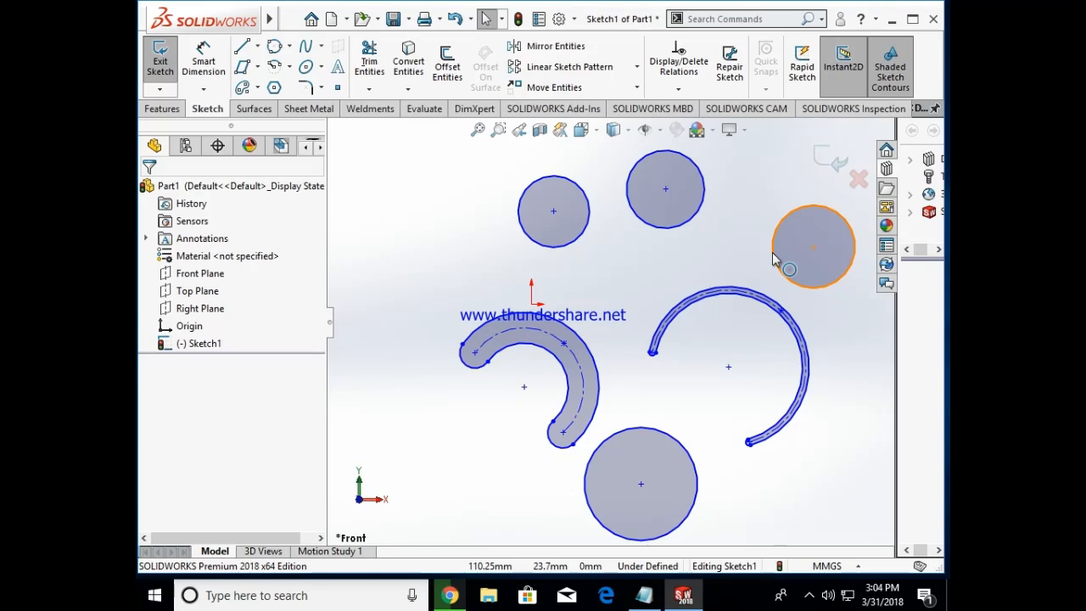
key("ctrl+a")
key("Delete")
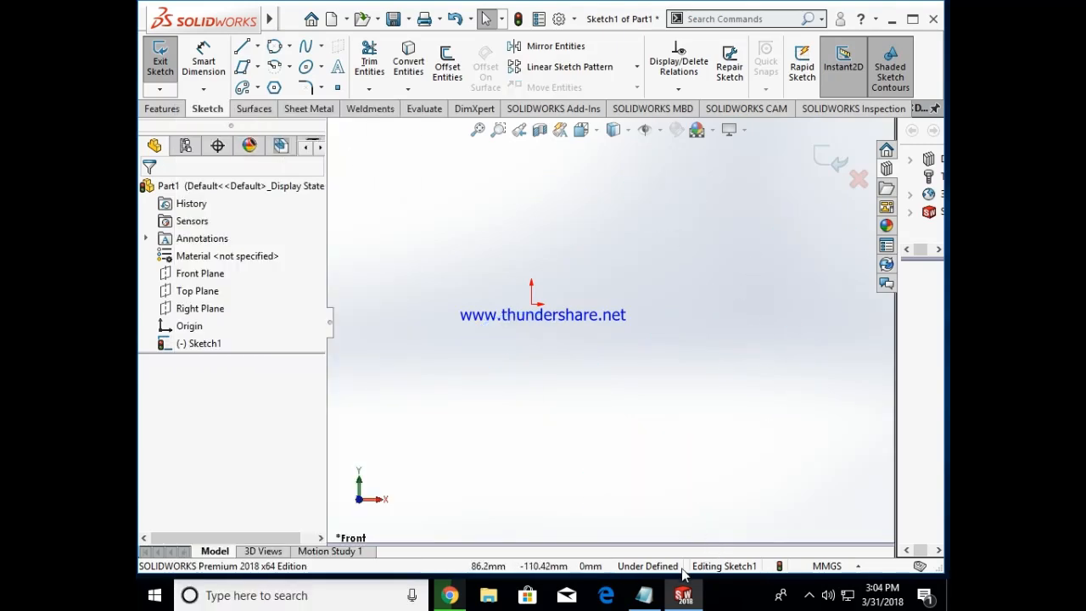
Step: Highlight the arcs note up to the center point wording in Notepad and return to SOLIDWORKS
left_click(644, 594)
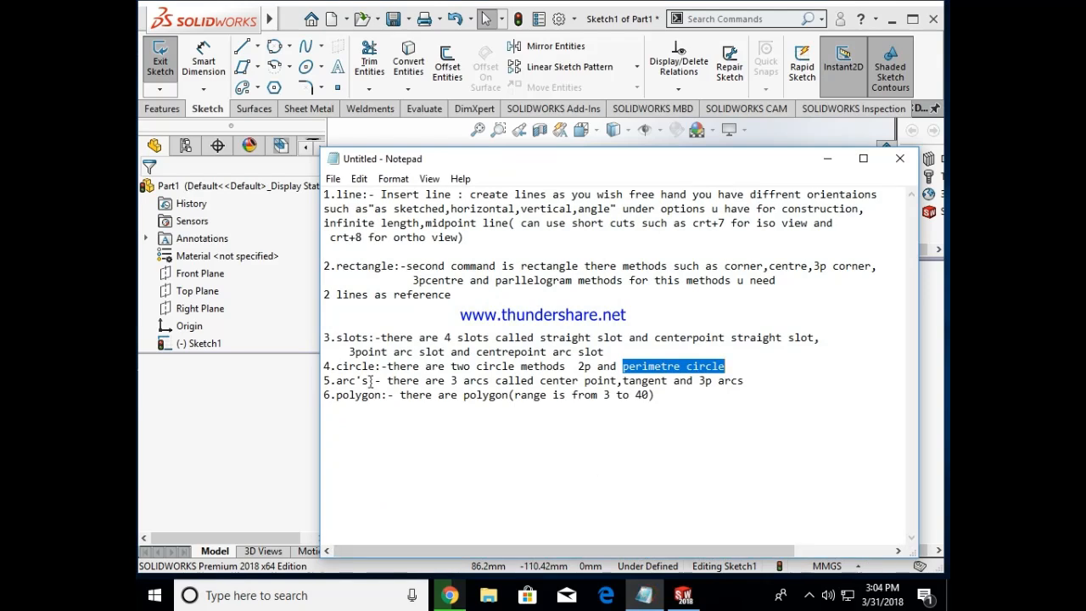
left_click_drag(387, 380, 399, 380)
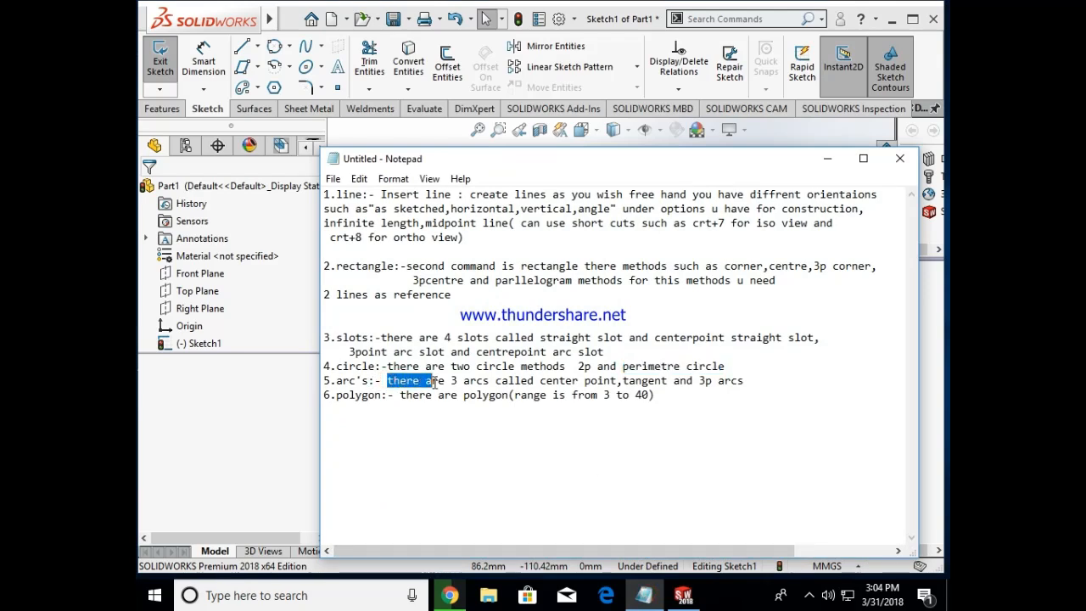
left_click_drag(562, 376, 618, 384)
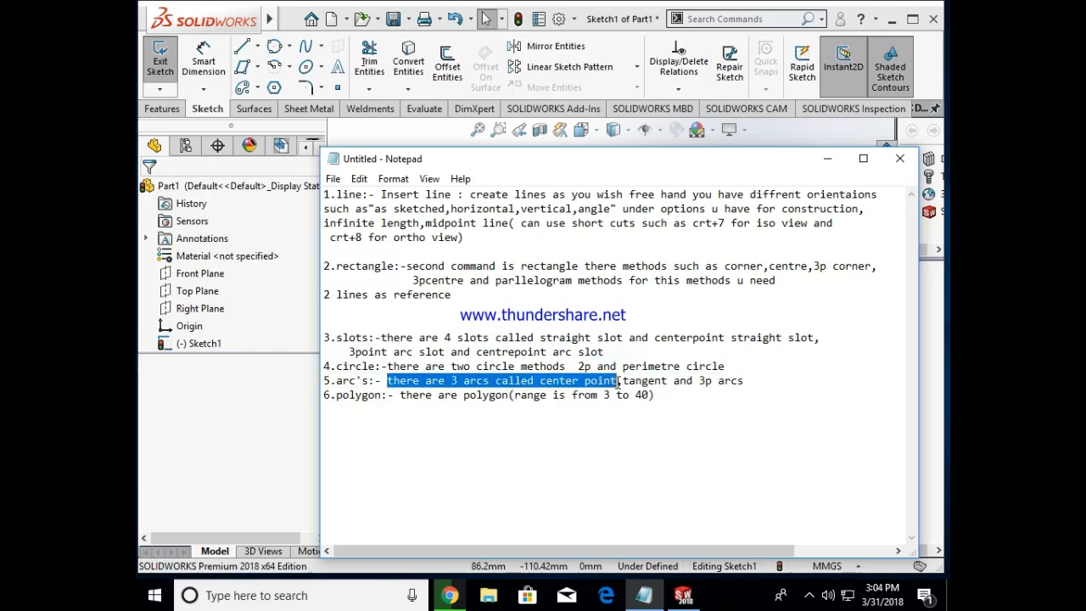
left_click(832, 162)
Step: Sketch a centerpoint arc opening toward the left, centered at about X 38 mm, Y -26 mm, sweeping half a turn
left_click(286, 67)
left_click(291, 88)
left_click(615, 362)
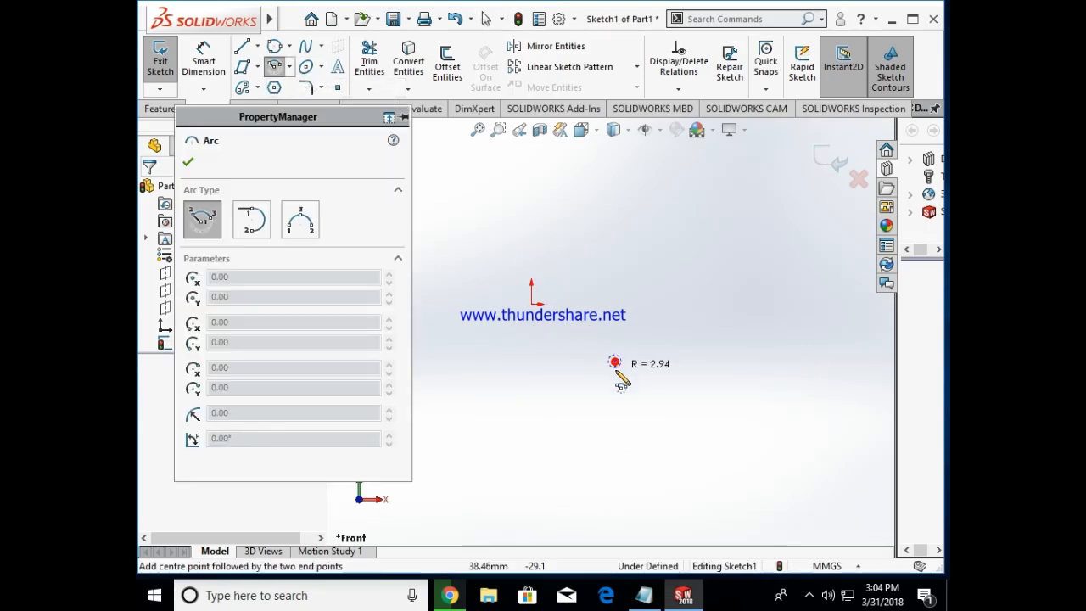
left_click(638, 439)
left_click(579, 243)
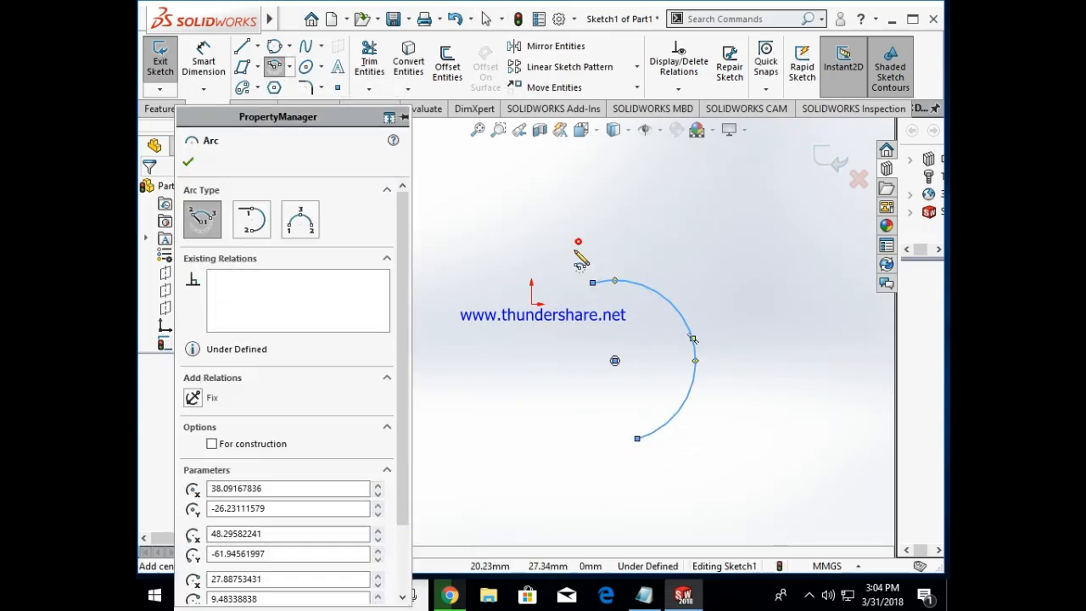
Step: Sketch a second centerpoint arc to the right of the first one, opening toward the lower left
left_click(790, 374)
left_click(803, 448)
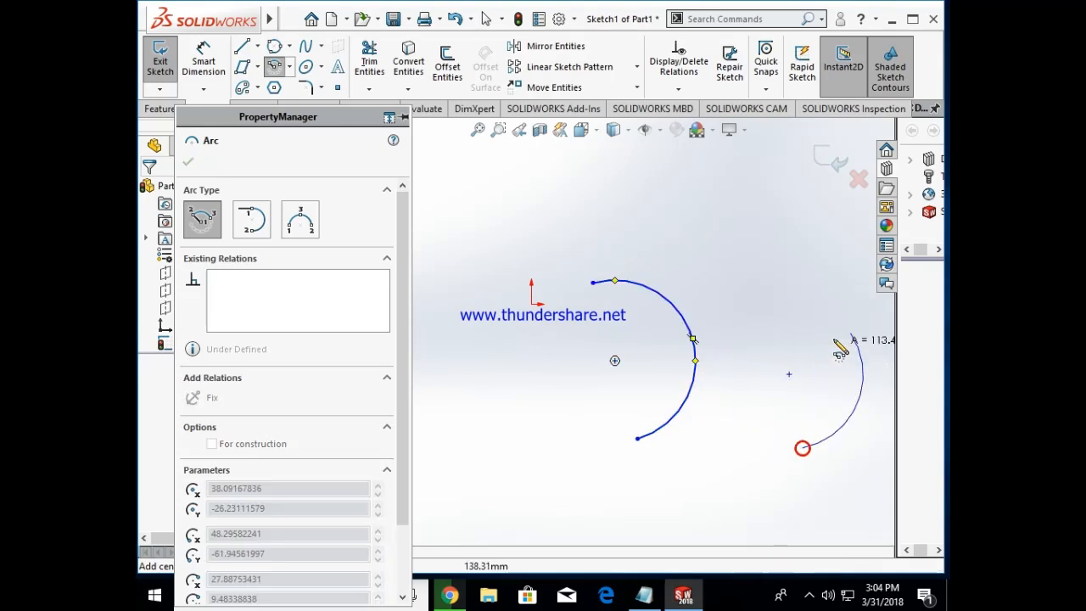
left_click(753, 308)
Step: Finish the arc command and delete both centerpoint arcs from the sketch
key("Escape")
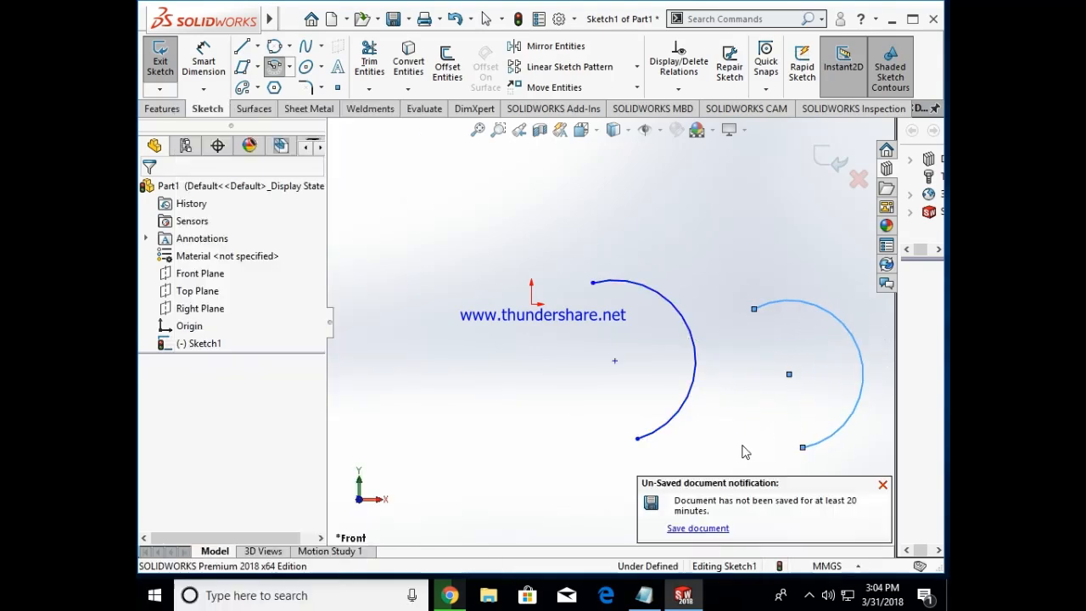
key("ctrl+a")
key("Delete")
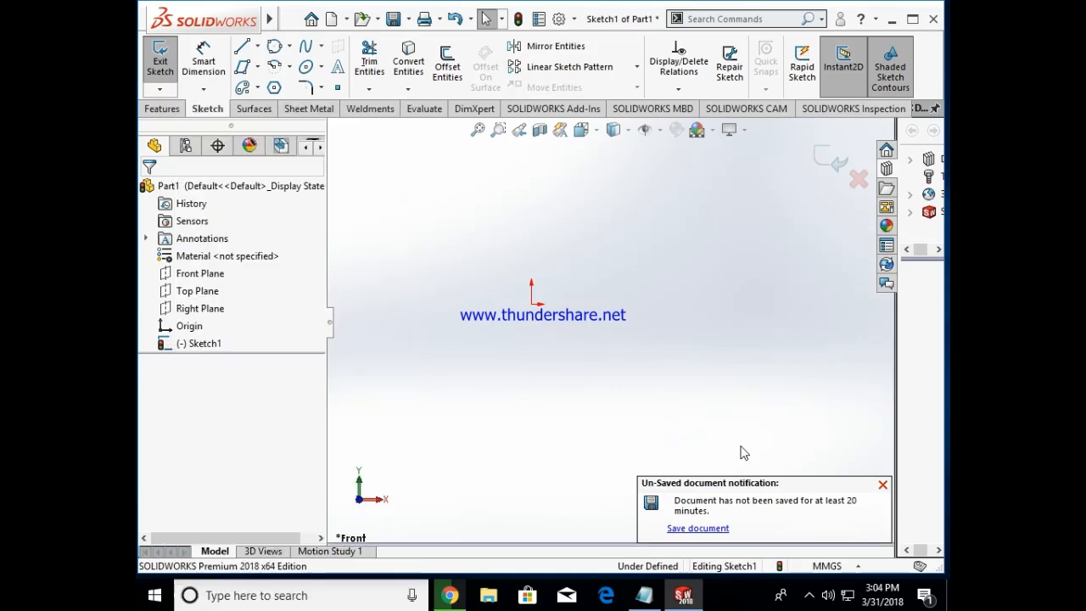
Step: Highlight the tangent wording in the Notepad arcs note and return to SOLIDWORKS
left_click(644, 595)
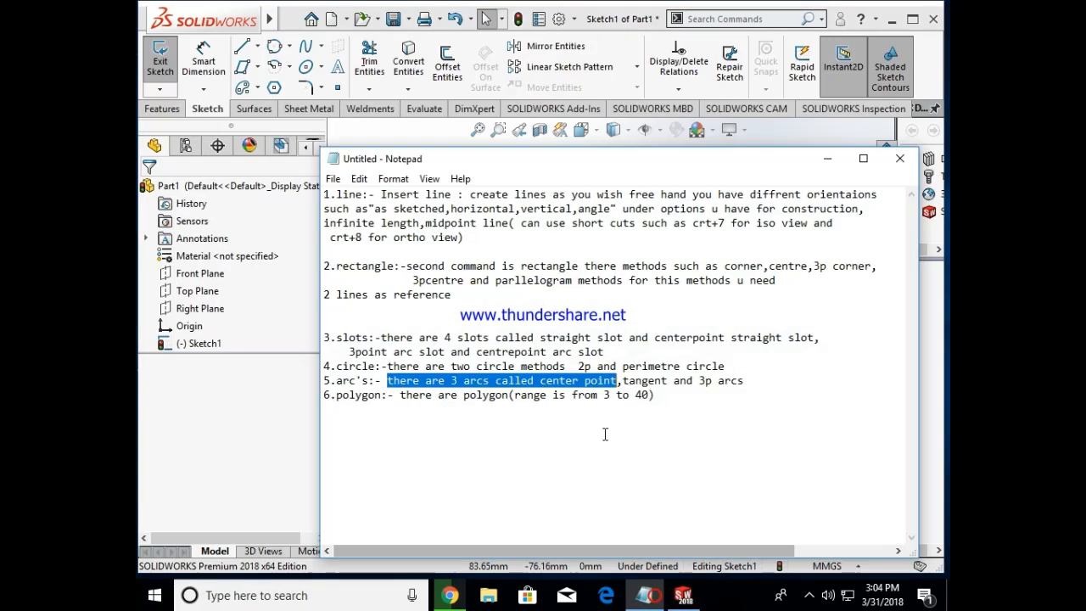
left_click(628, 381)
key("shift+Up")
key("shift+Down")
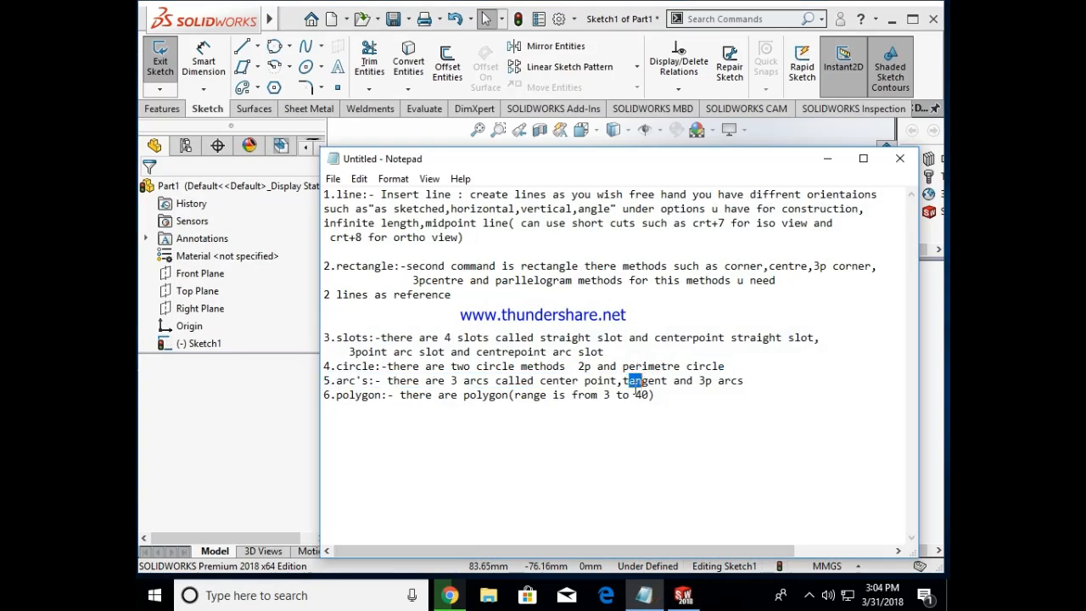
left_click_drag(623, 380, 648, 381)
left_click(838, 158)
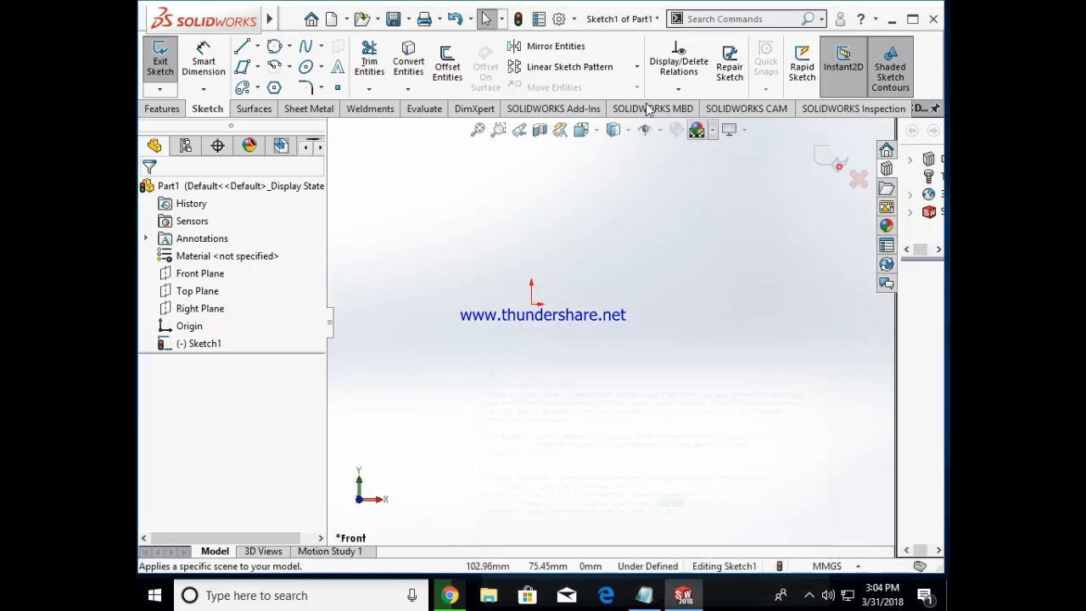
Step: Try to place a tangent arc in empty space to the right of the origin
left_click(289, 66)
left_click(314, 105)
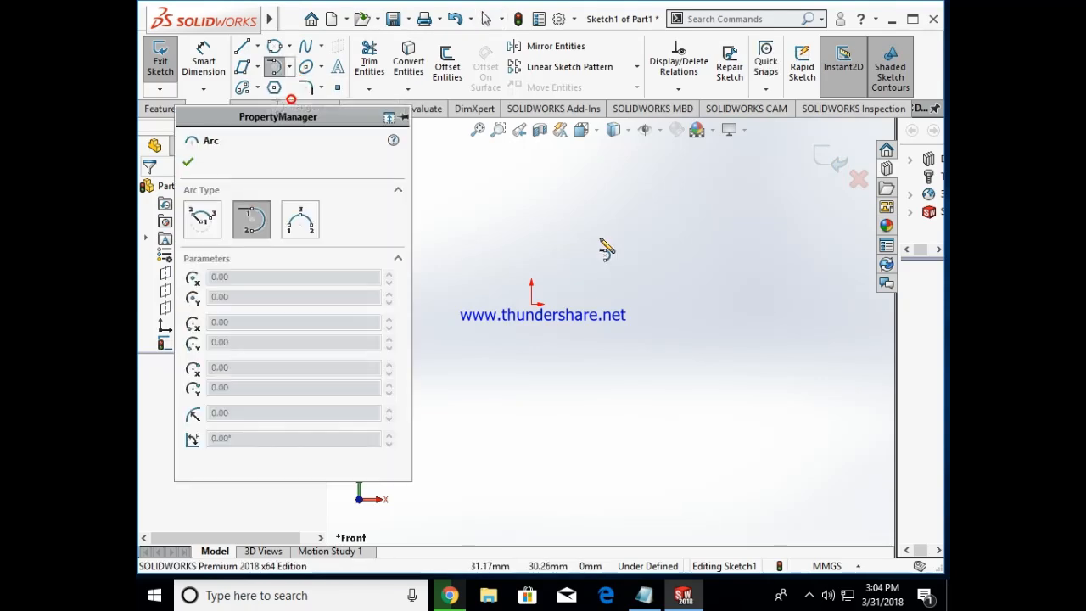
left_click(601, 276)
left_click(638, 296)
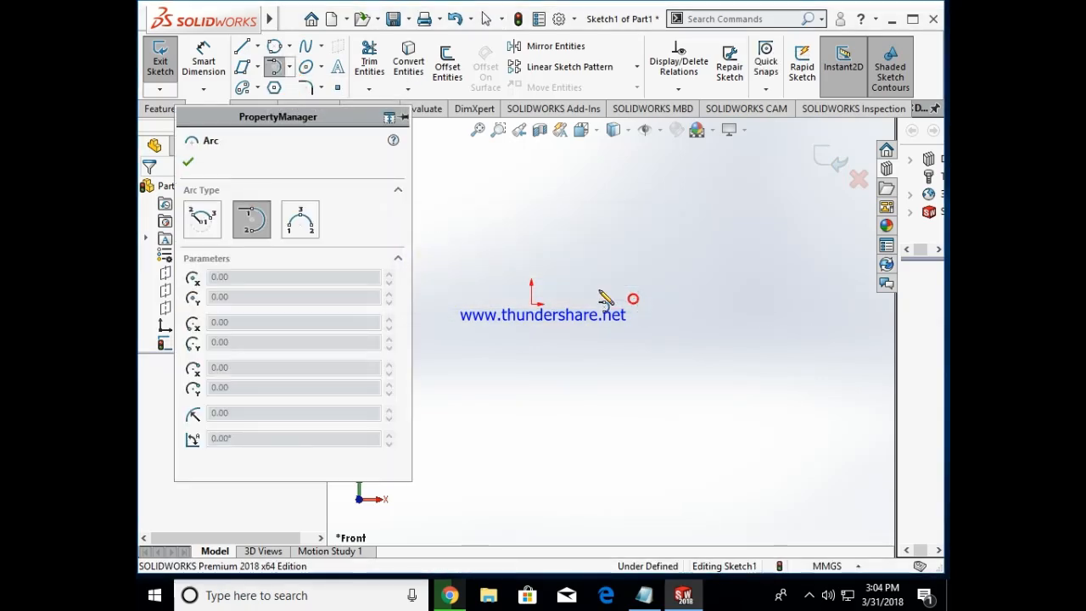
left_click(186, 164)
Step: Sketch a small centerpoint arc right of the origin, centered at about X 22 mm, Y 14 mm
left_click(289, 66)
left_click(315, 85)
left_click(578, 274)
left_click(589, 297)
left_click(603, 263)
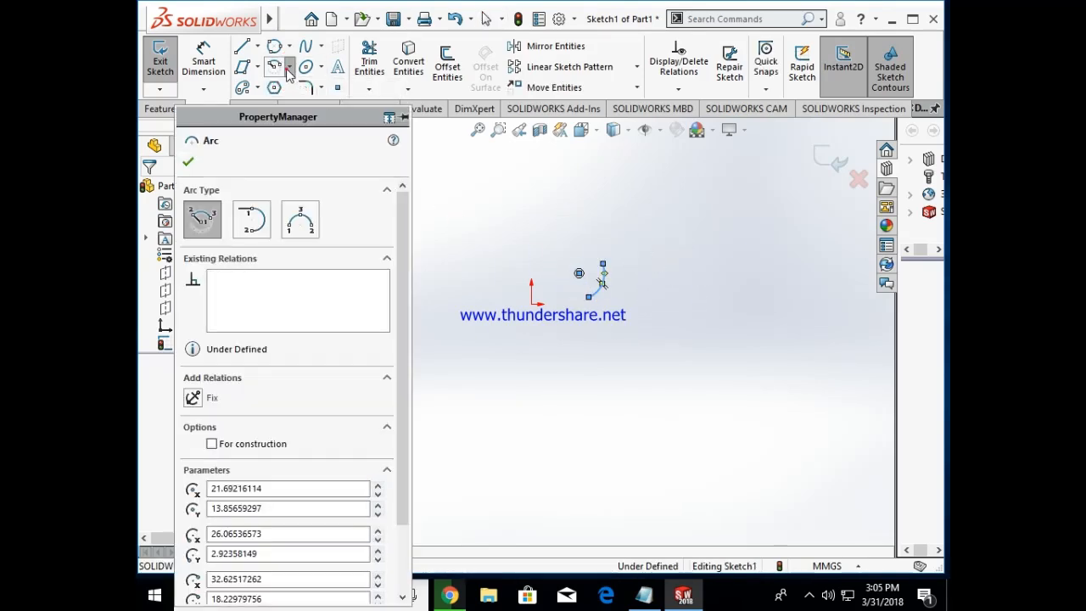
Step: Sketch a chain of tangent arcs starting from the small arc's upper endpoint and running down to the lower right
left_click(289, 68)
left_click(297, 104)
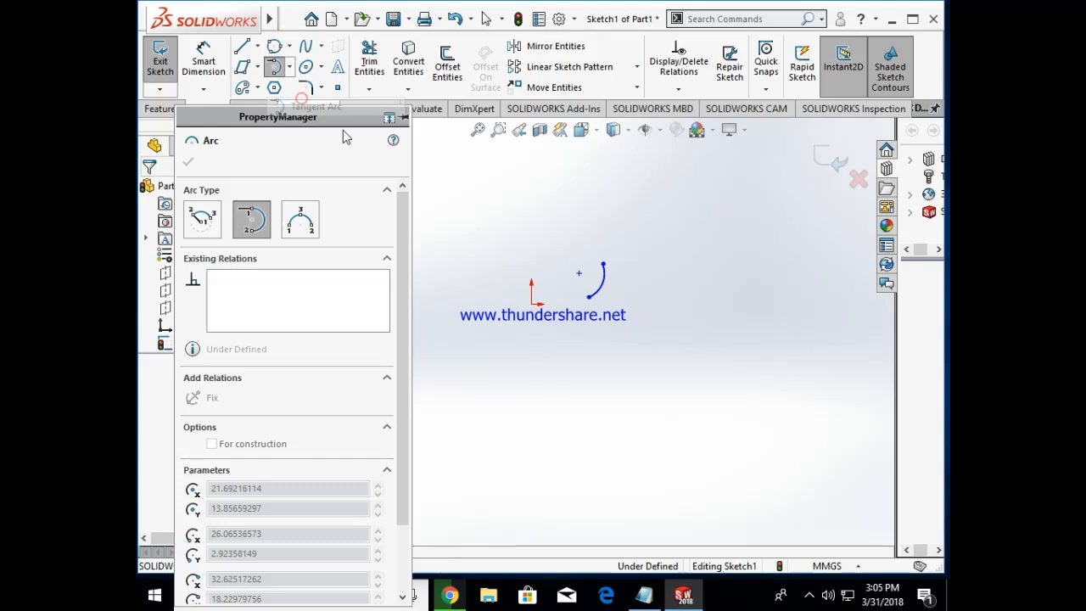
left_click(604, 264)
left_click(716, 304)
left_click(731, 356)
left_click(691, 384)
left_click(671, 462)
Step: Finish the tangent arc command and delete the whole arc chain from the sketch
key("Escape")
key("ctrl+a")
key("Delete")
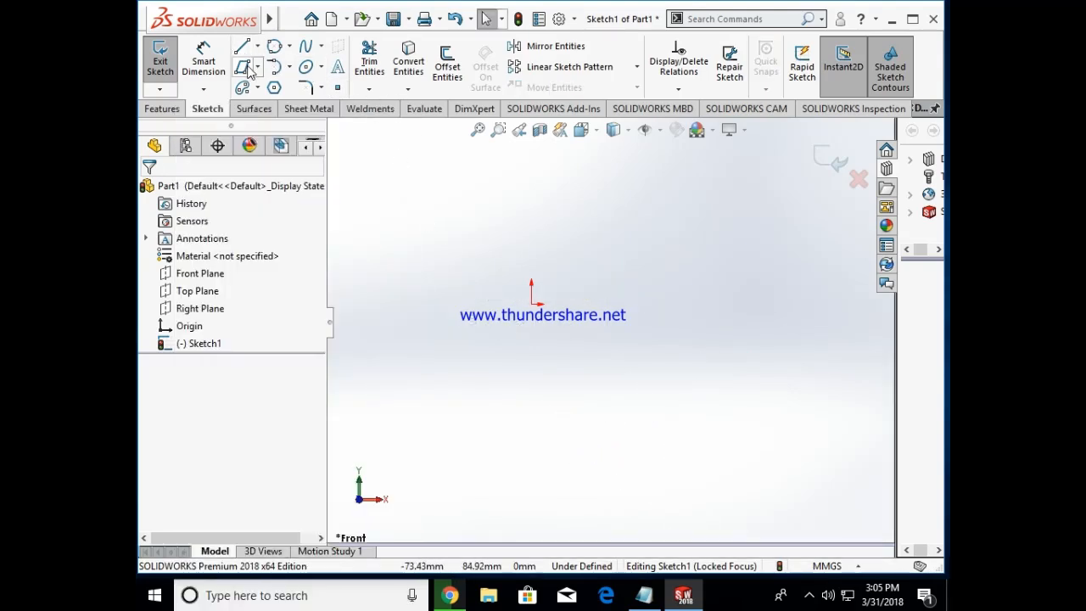
Step: Sketch a corner rectangle to the right of the origin, about 29 mm wide and 34 mm tall
left_click(256, 67)
left_click(265, 90)
left_click(626, 274)
left_click(689, 346)
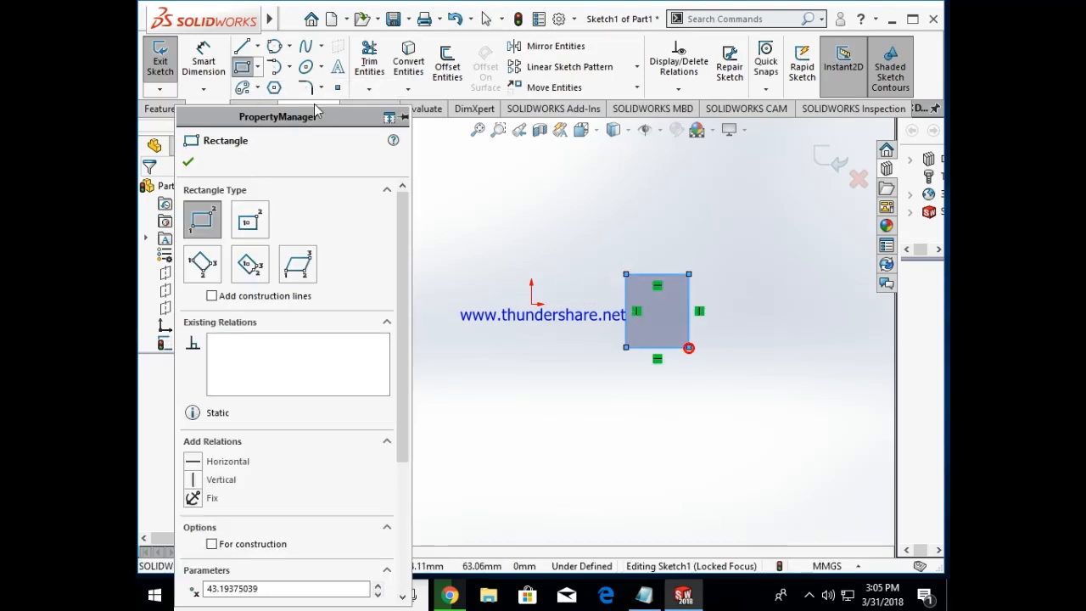
Step: Add 180° tangent arcs across the rectangle's right and bottom sides, with radii of about 17 mm and 15 mm
left_click(274, 67)
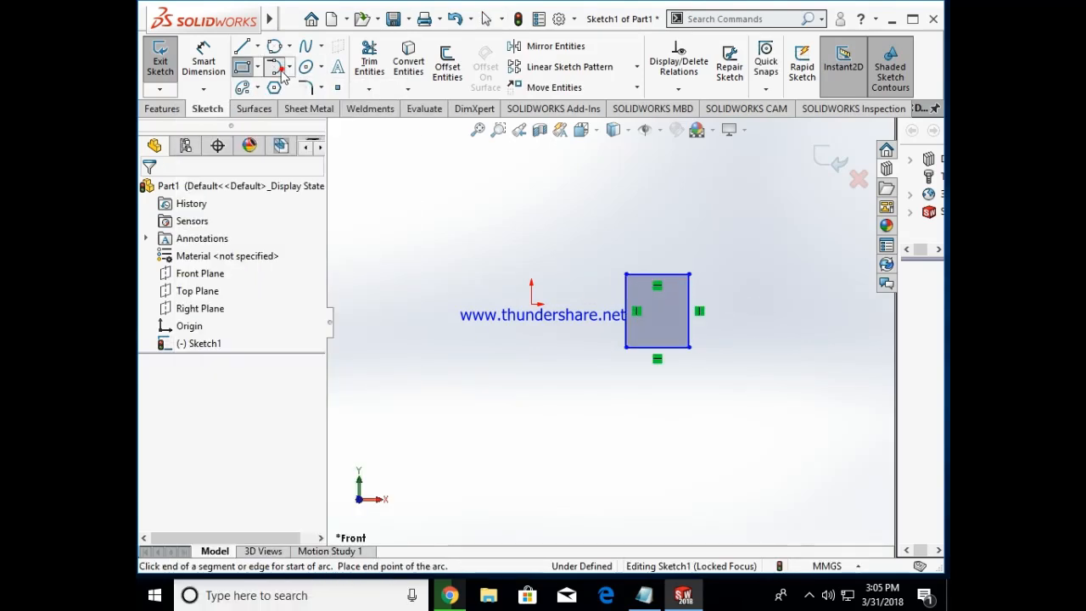
left_click(689, 274)
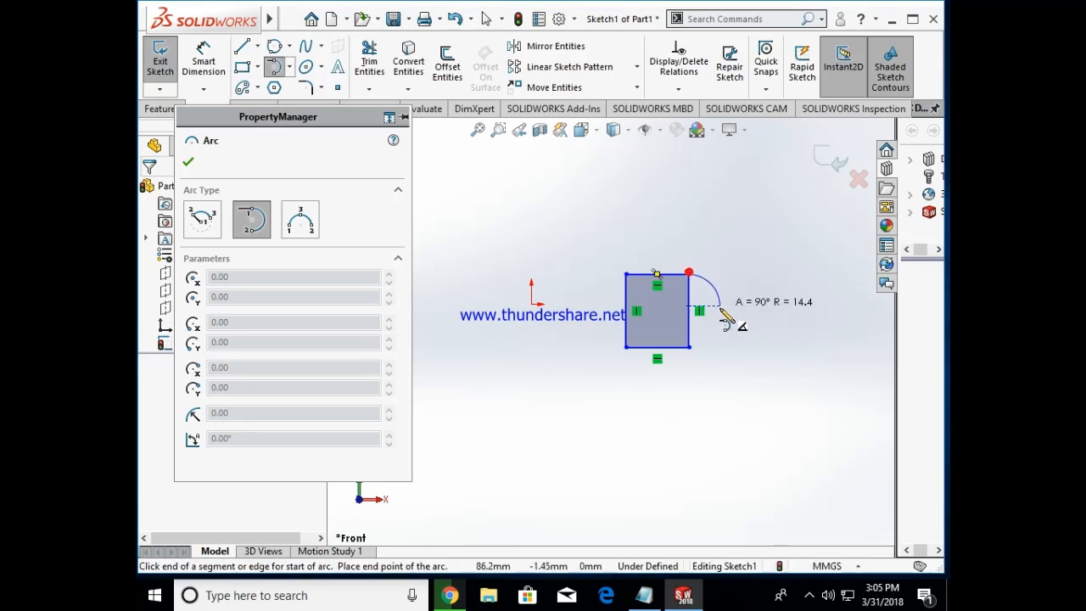
left_click(689, 346)
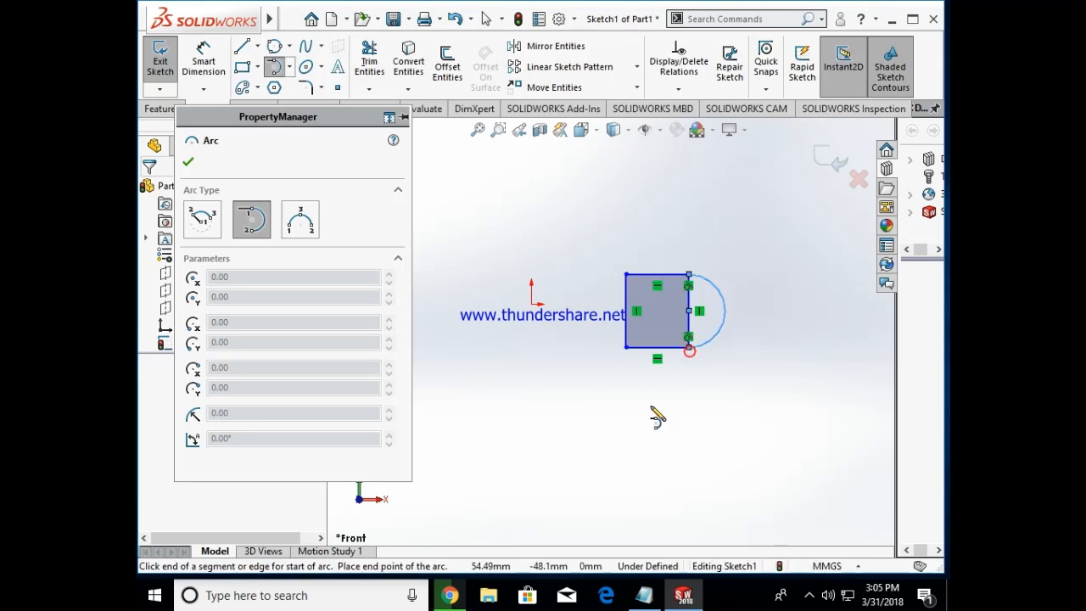
left_click(626, 347)
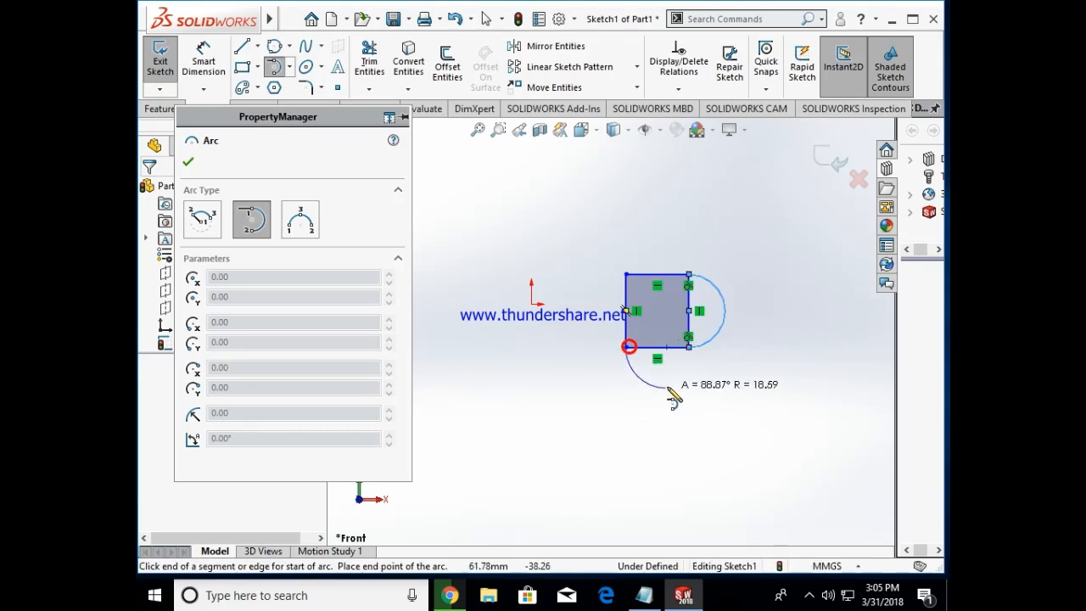
left_click(689, 347)
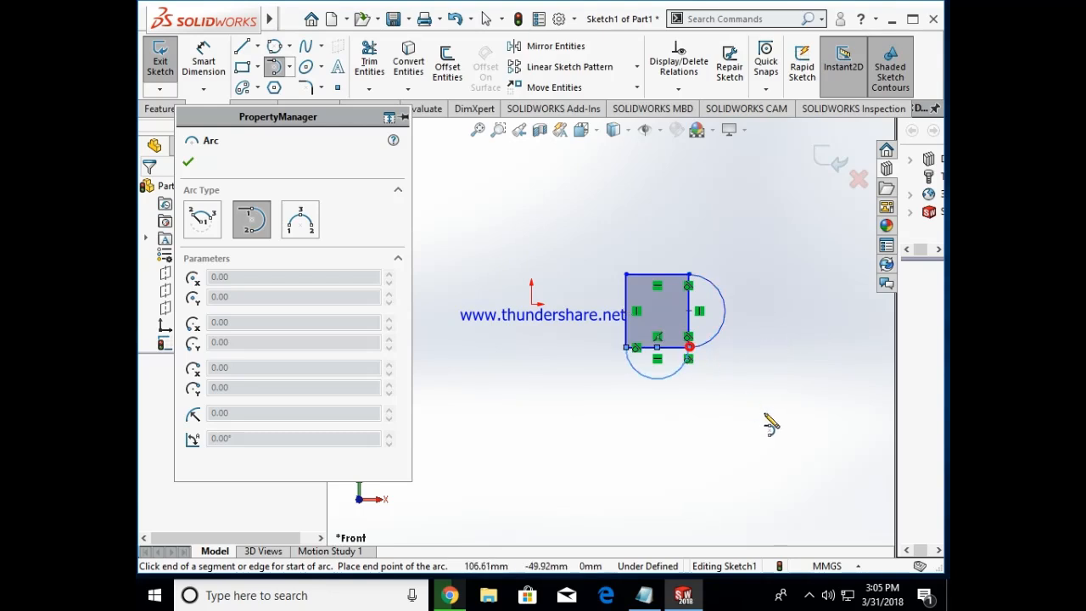
Step: Finish the arc command and delete the rectangle with its tangent arcs
key("Escape")
key("ctrl+a")
key("Delete")
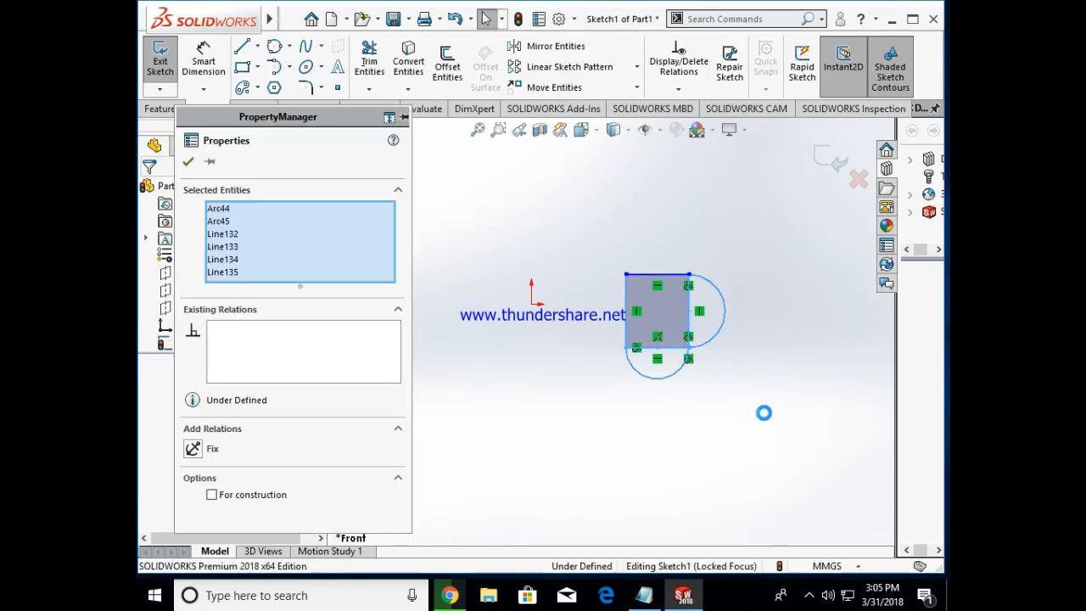
Step: Highlight the 3p arcs wording in the Notepad note and return to SOLIDWORKS
left_click(645, 594)
left_click_drag(702, 390, 731, 381)
left_click(705, 390)
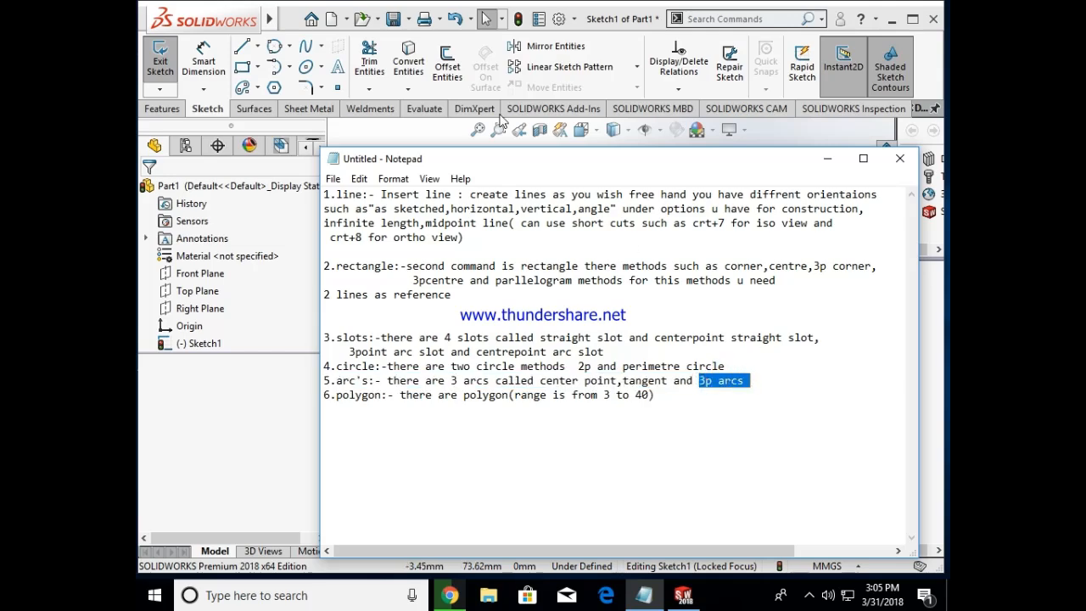
left_click(827, 158)
Step: Sketch a large 3 point arc centered at about X 67 mm, Y -36 mm, with a radius of about 45 mm
left_click(290, 18)
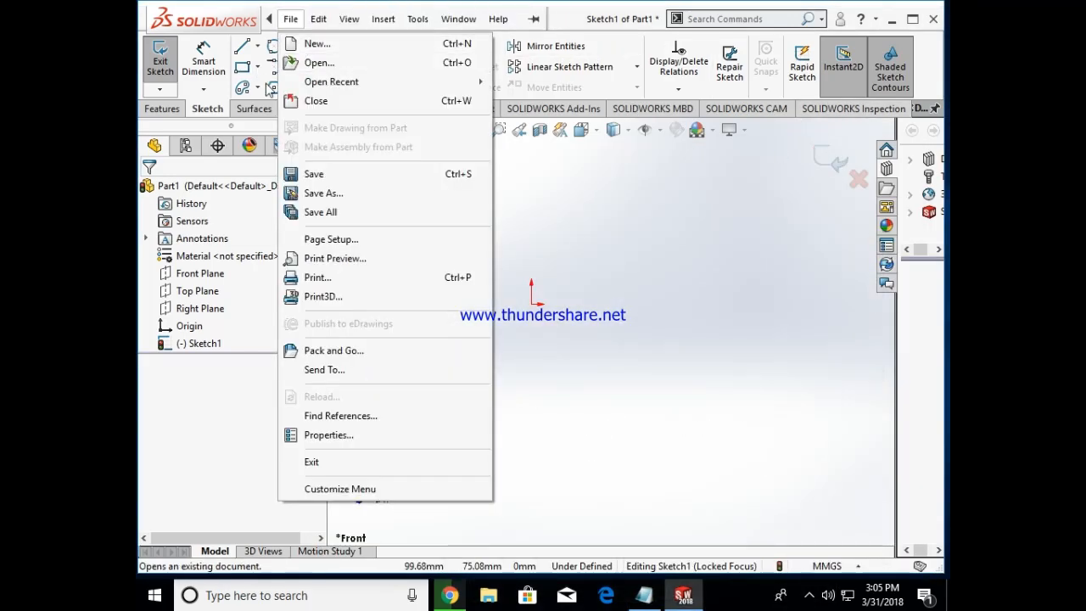
left_click(267, 85)
left_click(289, 71)
left_click(292, 117)
left_click(581, 394)
left_click(677, 286)
left_click(768, 424)
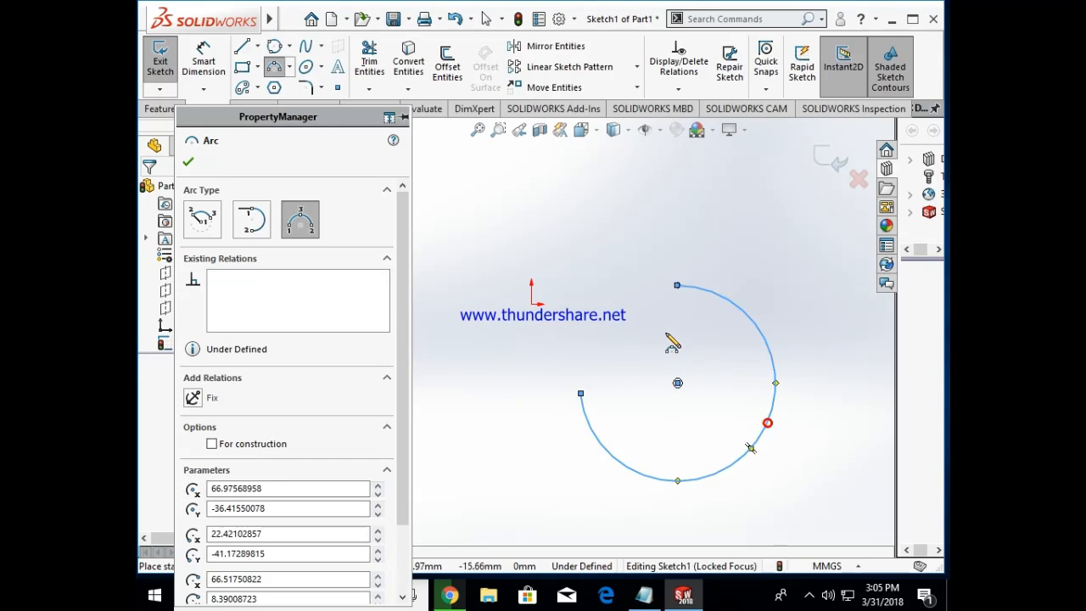
Step: Sketch two more 3 point arcs: one about 20 mm in radius above the large arc, one crossing its left end
left_click(565, 241)
left_click(617, 193)
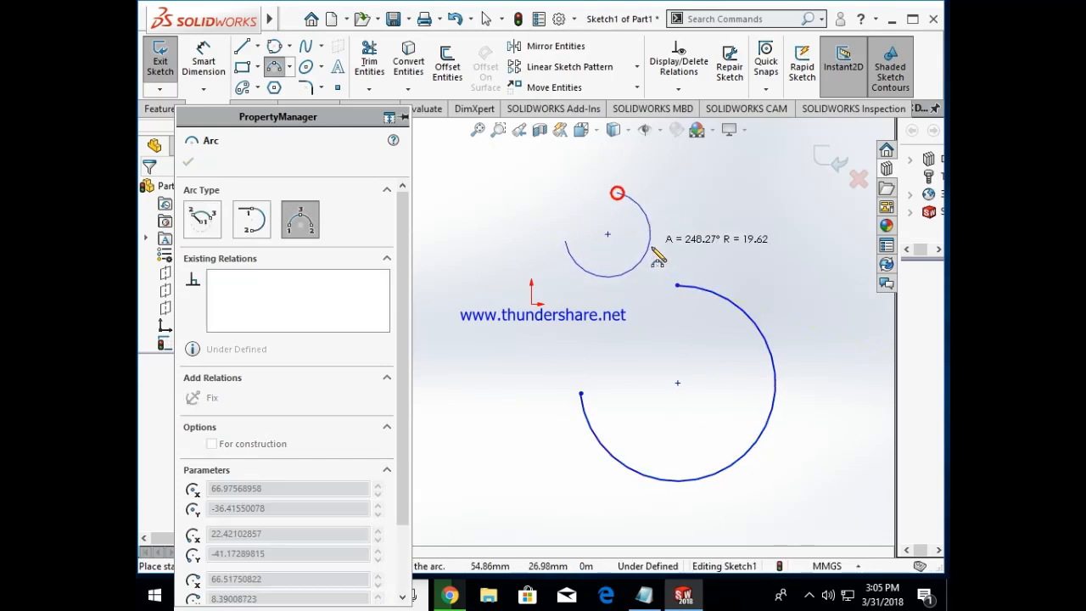
left_click(651, 246)
left_click(484, 484)
left_click(494, 358)
left_click(594, 425)
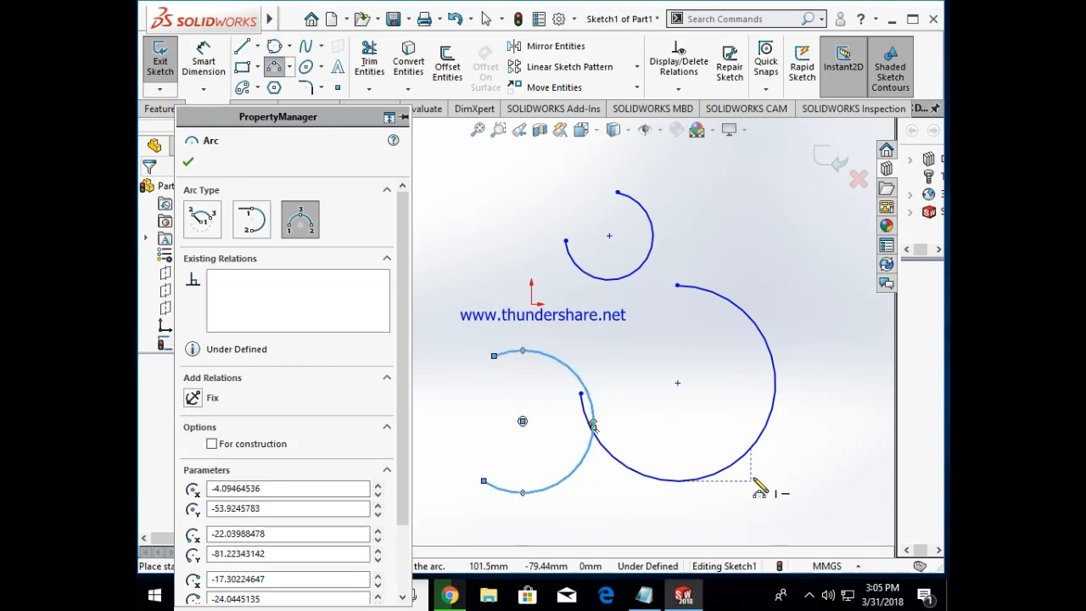
Step: Finish the arc command and delete all three 3 point arcs from the sketch
key("Escape")
key("ctrl+a")
key("Delete")
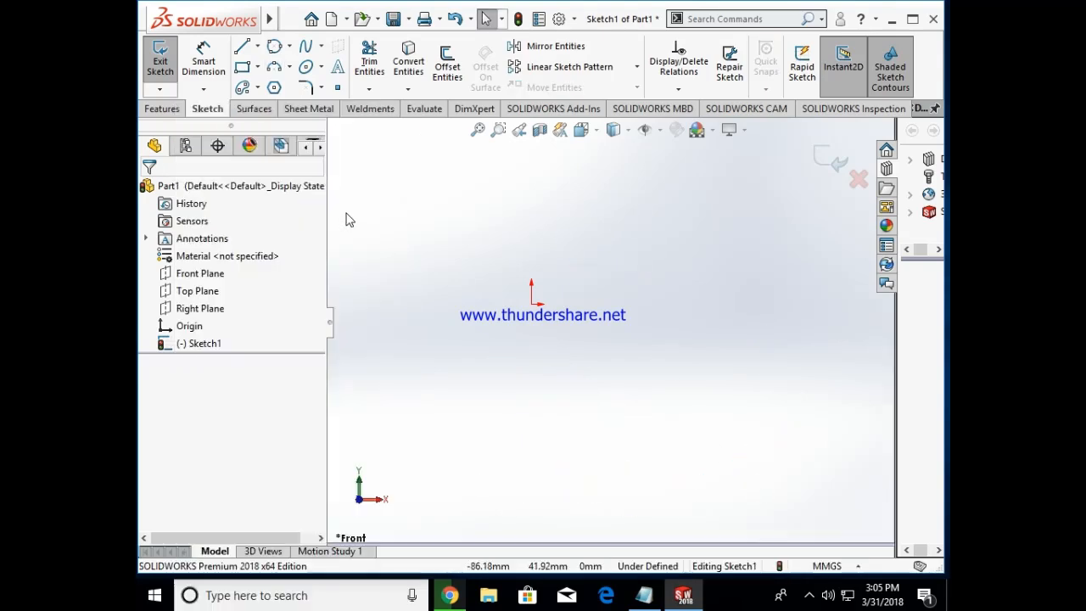
Step: Highlight the polygon note with its 3 to 40 range in Notepad and return to SOLIDWORKS
left_click(644, 595)
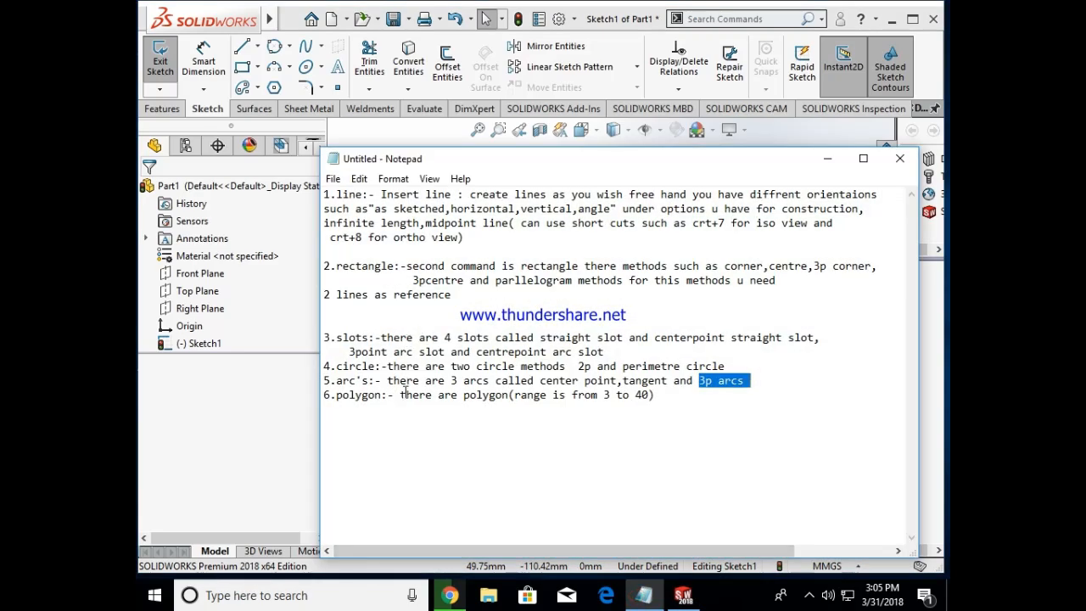
left_click_drag(399, 395, 440, 398)
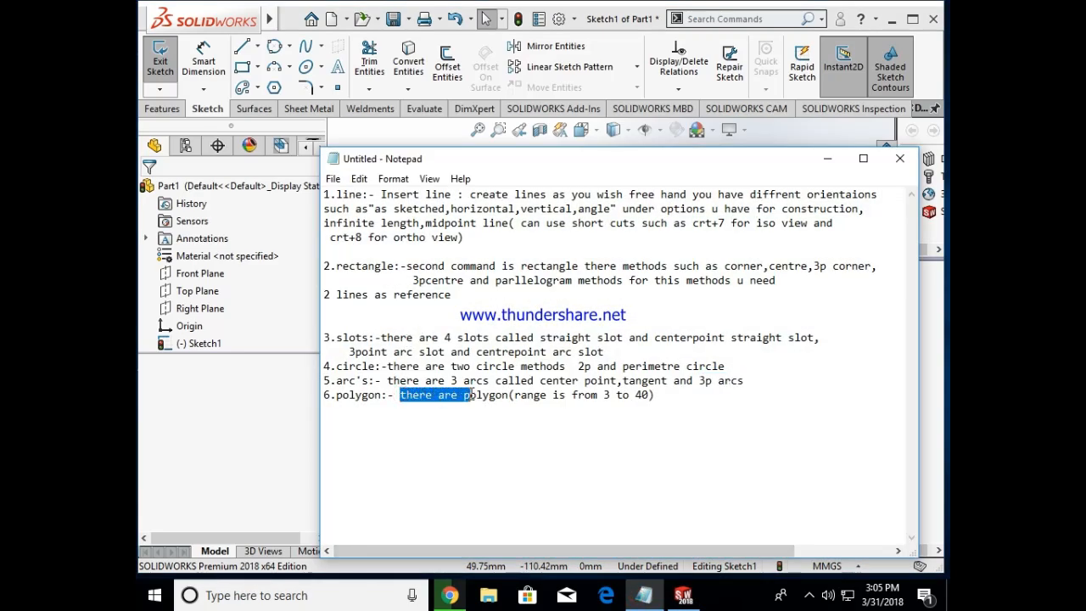
left_click_drag(516, 387, 575, 388)
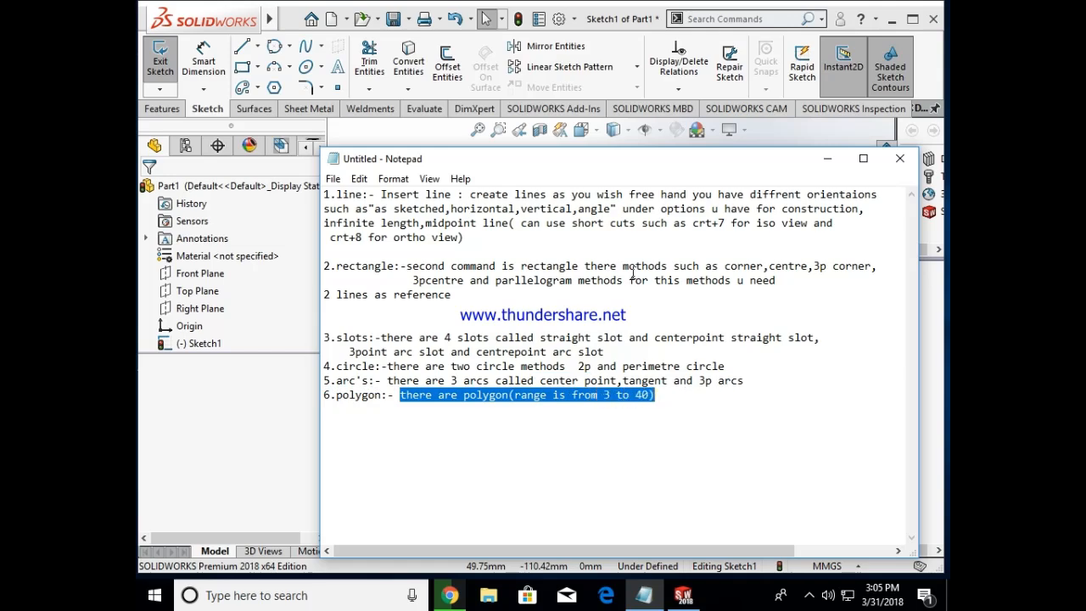
left_click(828, 158)
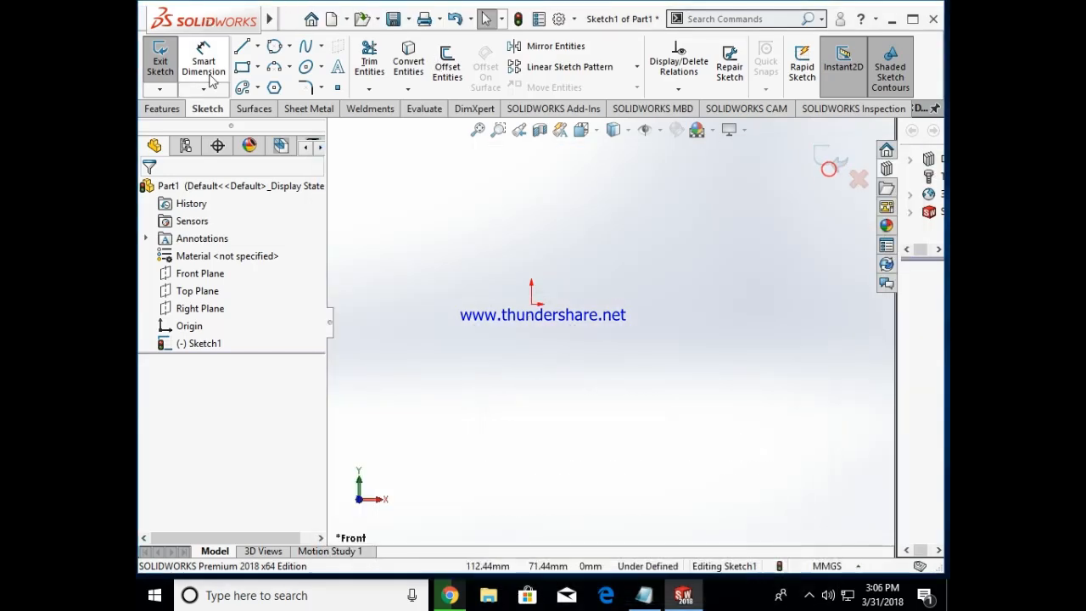
Step: Sketch two six-sided inscribed-circle polygons, one to the lower right of the origin and a tilted one above it
left_click(273, 86)
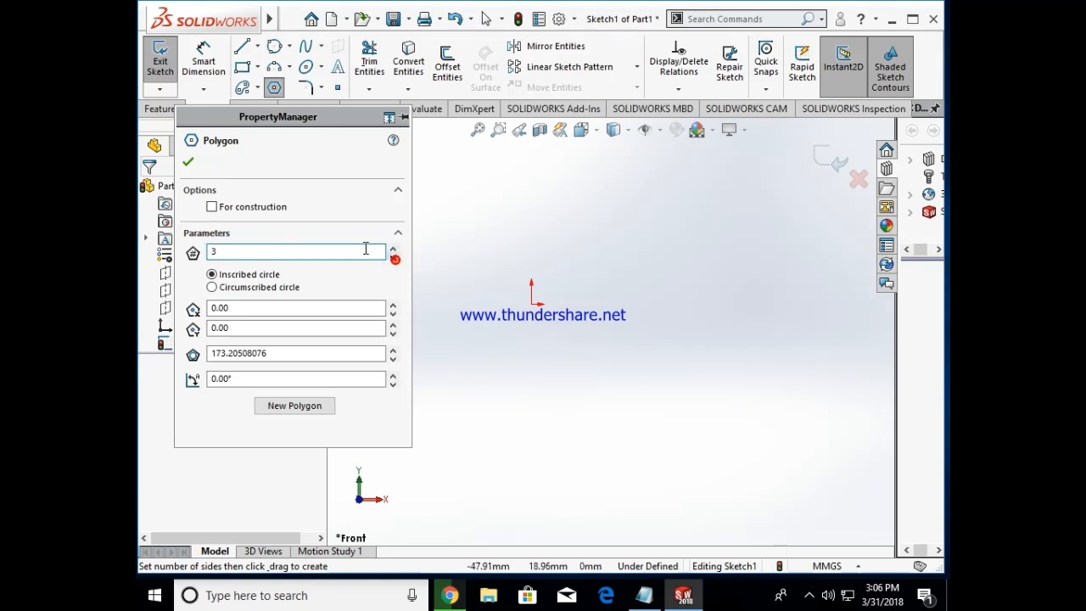
left_click_drag(634, 353, 661, 403)
mouse_move(701, 240)
left_mouse_down()
mouse_move(754, 296)
mouse_move(748, 283)
left_mouse_up()
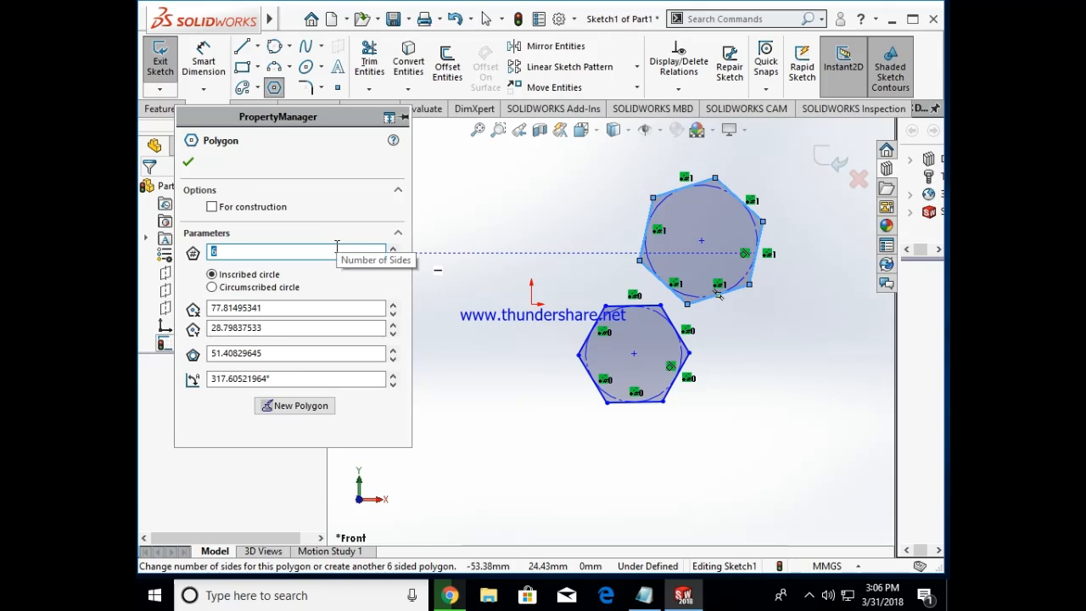
Step: Set the upper polygon to 10 sides and sketch another 10-sided polygon left of the hexagon, with a radius of about 23 mm
key("BackSpace")
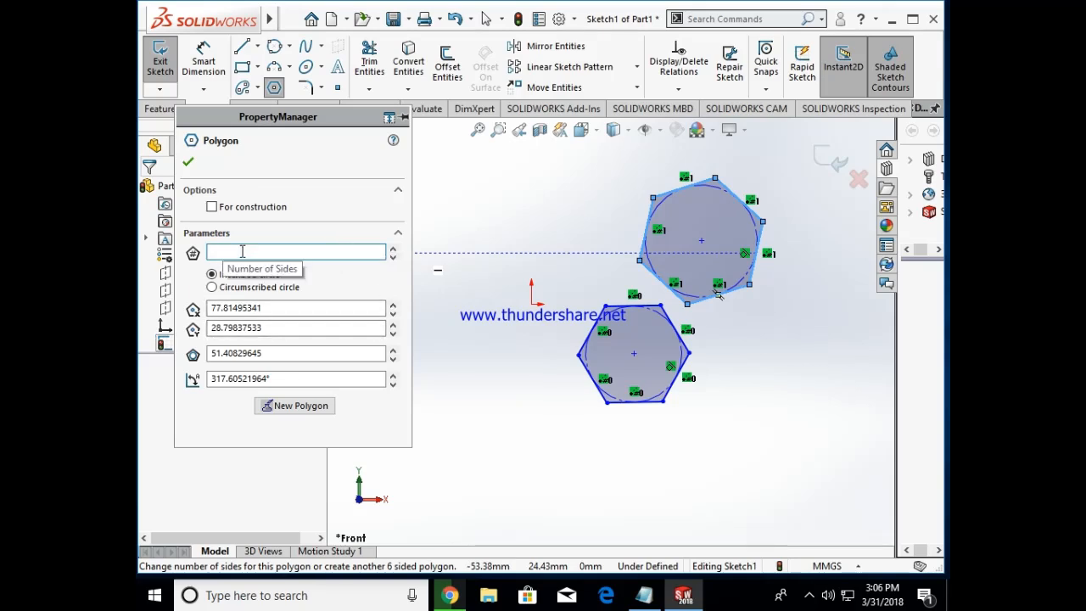
type("10")
left_click(471, 376)
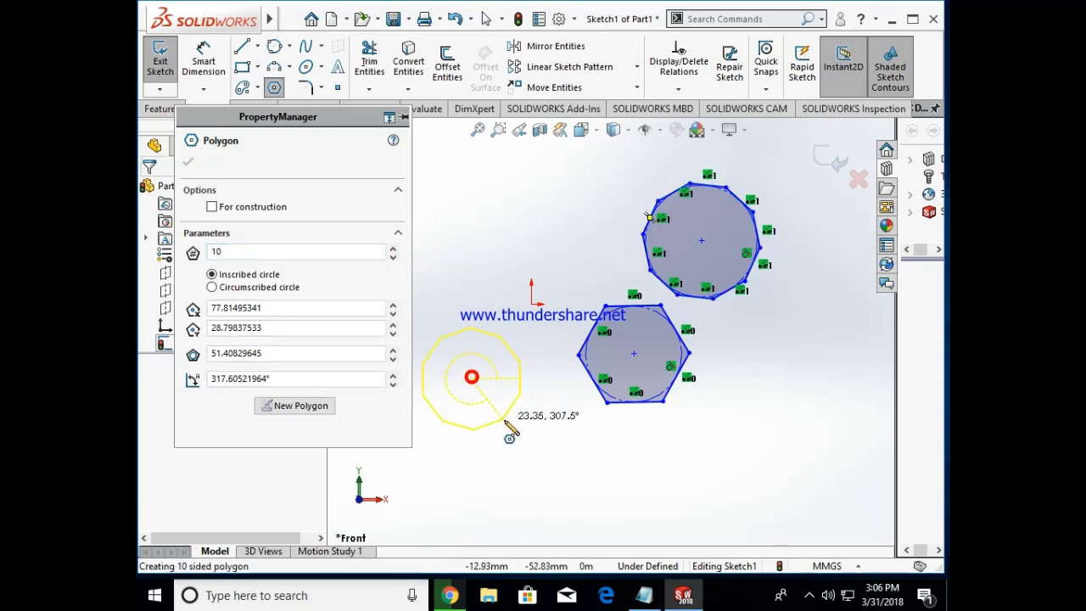
left_click(505, 421)
left_click(190, 162)
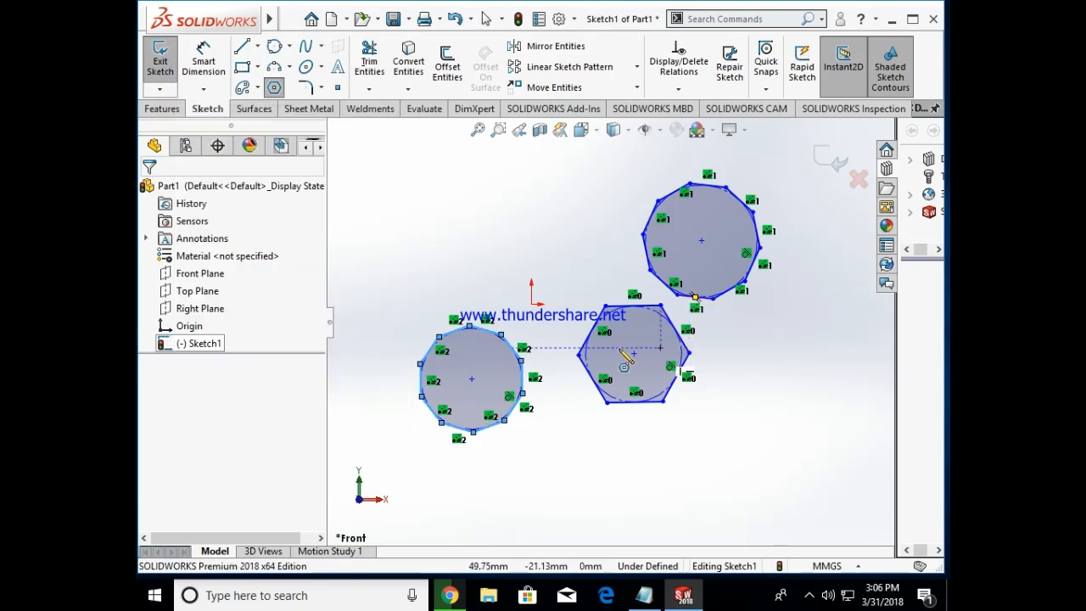
Step: Finish the polygon command and delete all three polygons from the sketch
key("Escape")
left_click_drag(365, 168, 821, 503)
key("Delete")
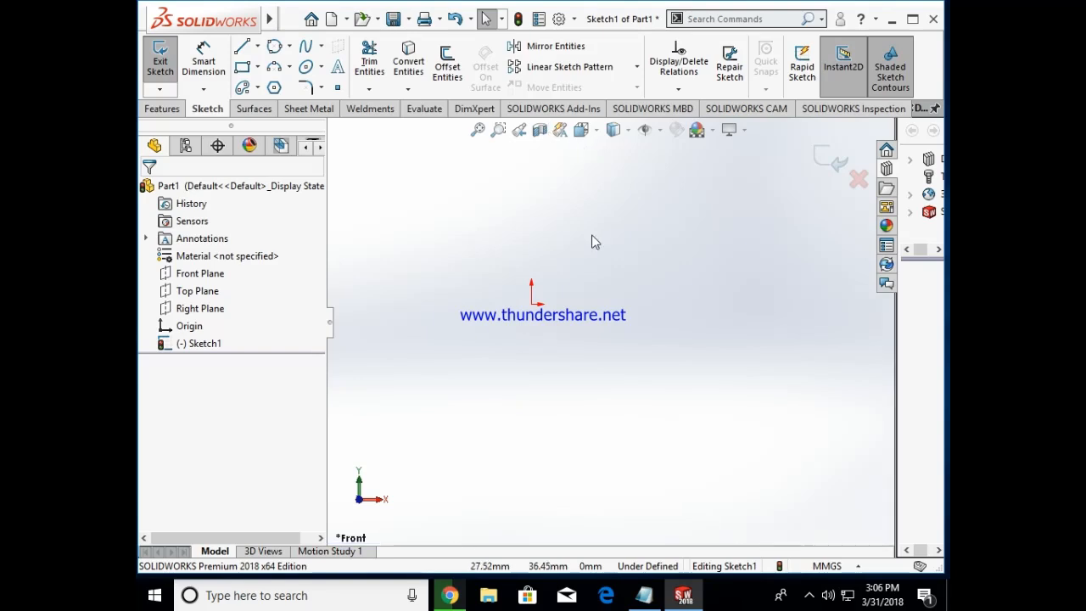
left_click(816, 598)
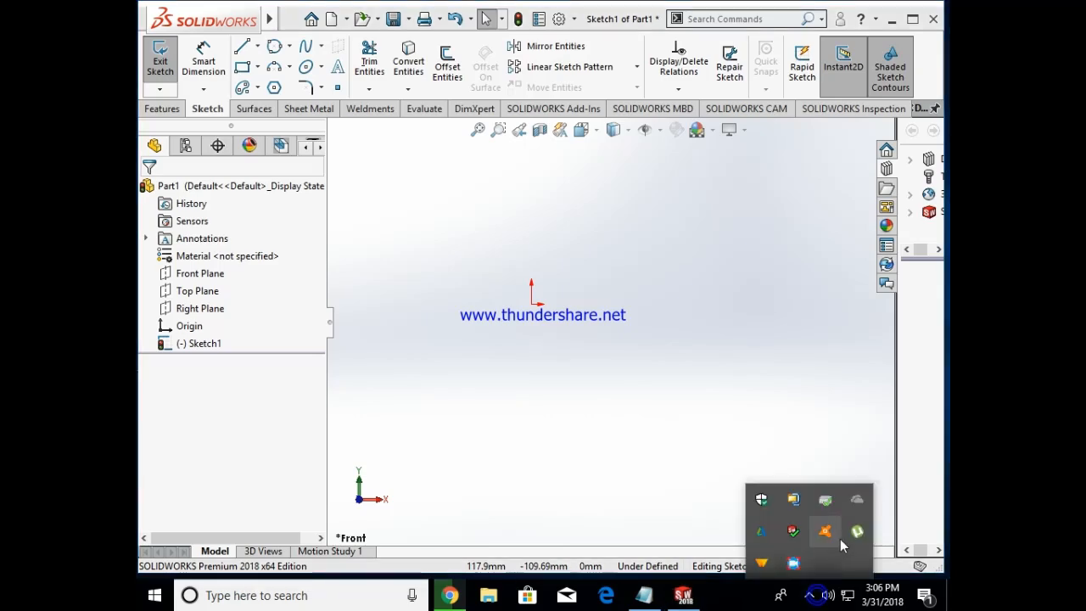